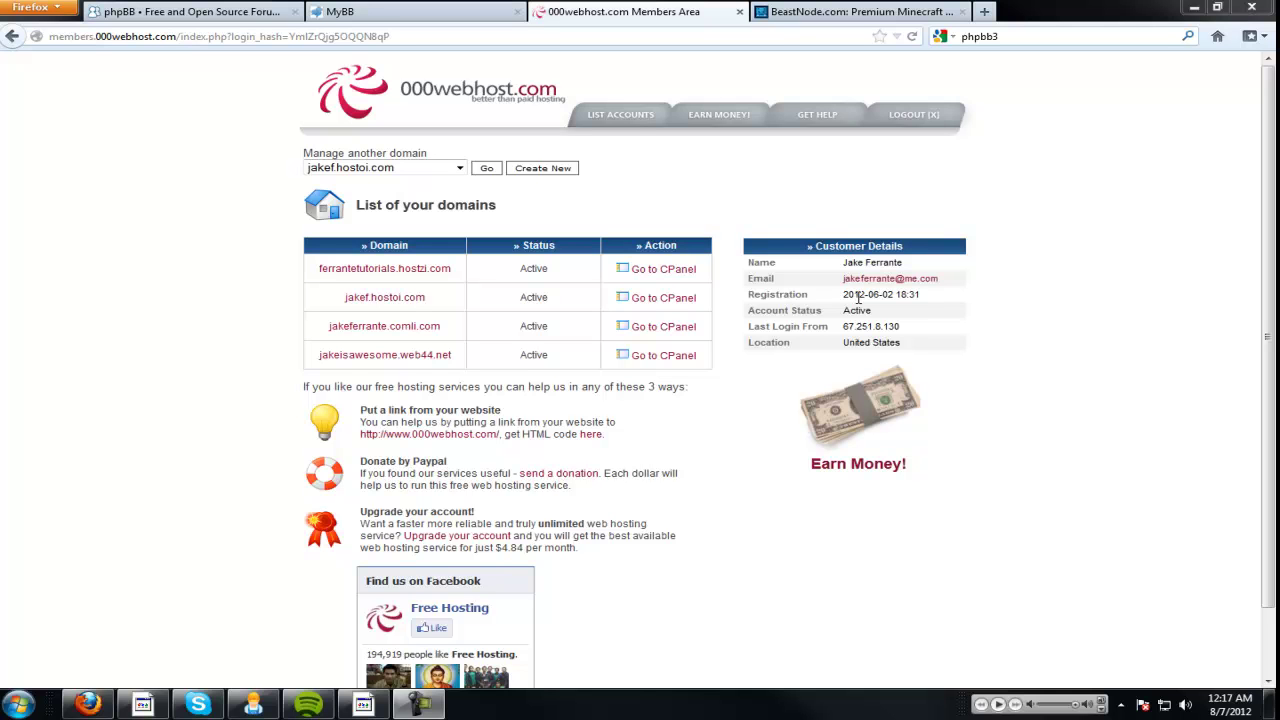
# Look over the phpBB, MyBB and 000webhost tabs, highlighting the first hosted domain name.
pyautogui.click(278, 11)
pyautogui.click(409, 11)
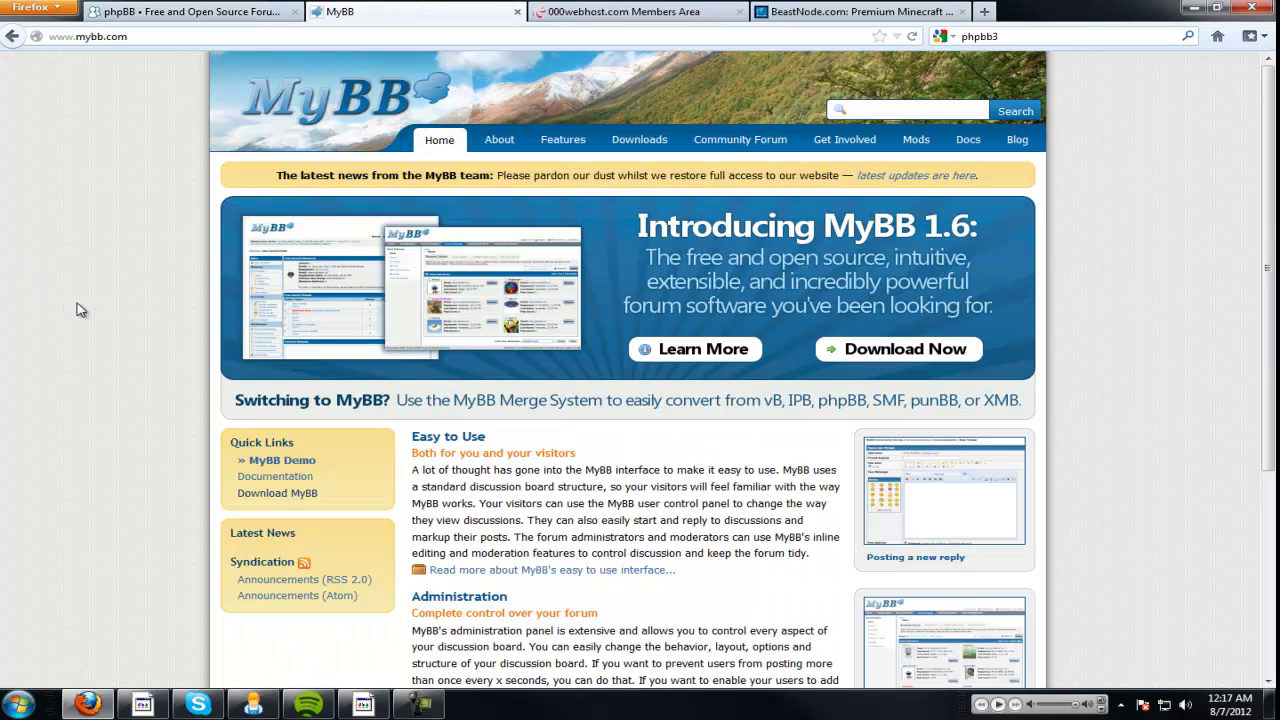
pyautogui.click(552, 14)
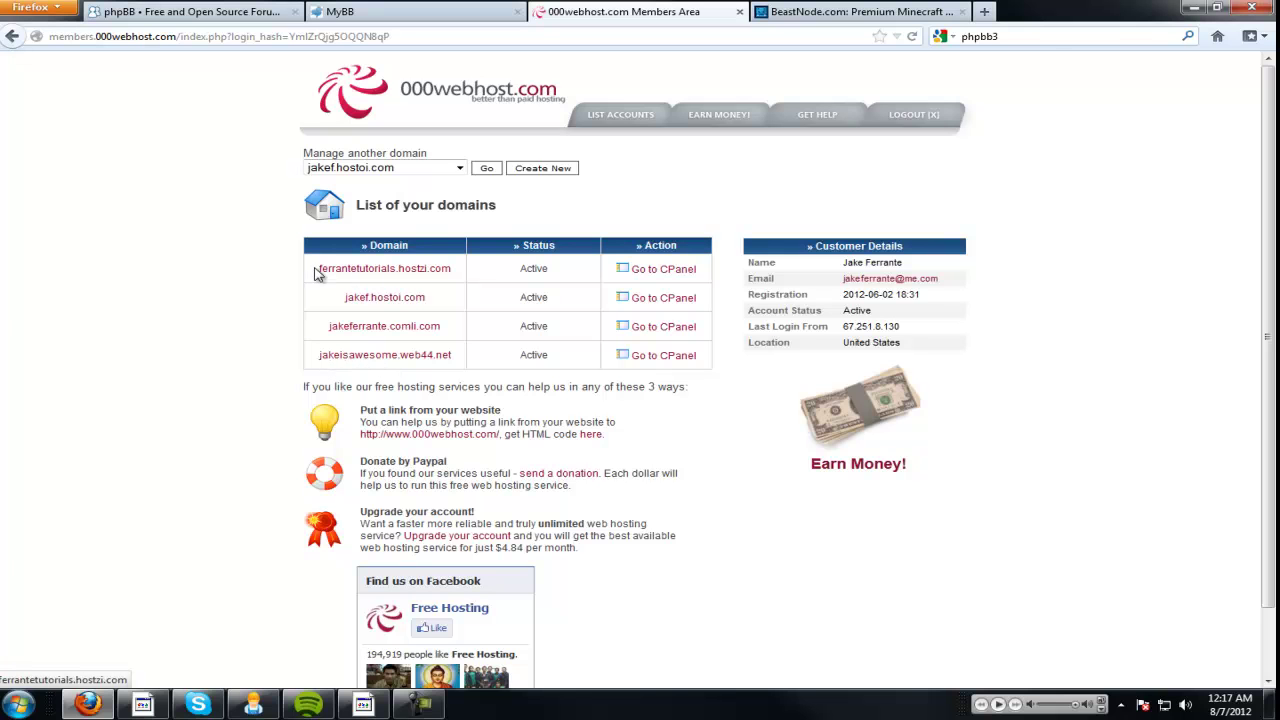
pyautogui.moveTo(316, 272); pyautogui.dragTo(565, 274)
pyautogui.click(565, 275)
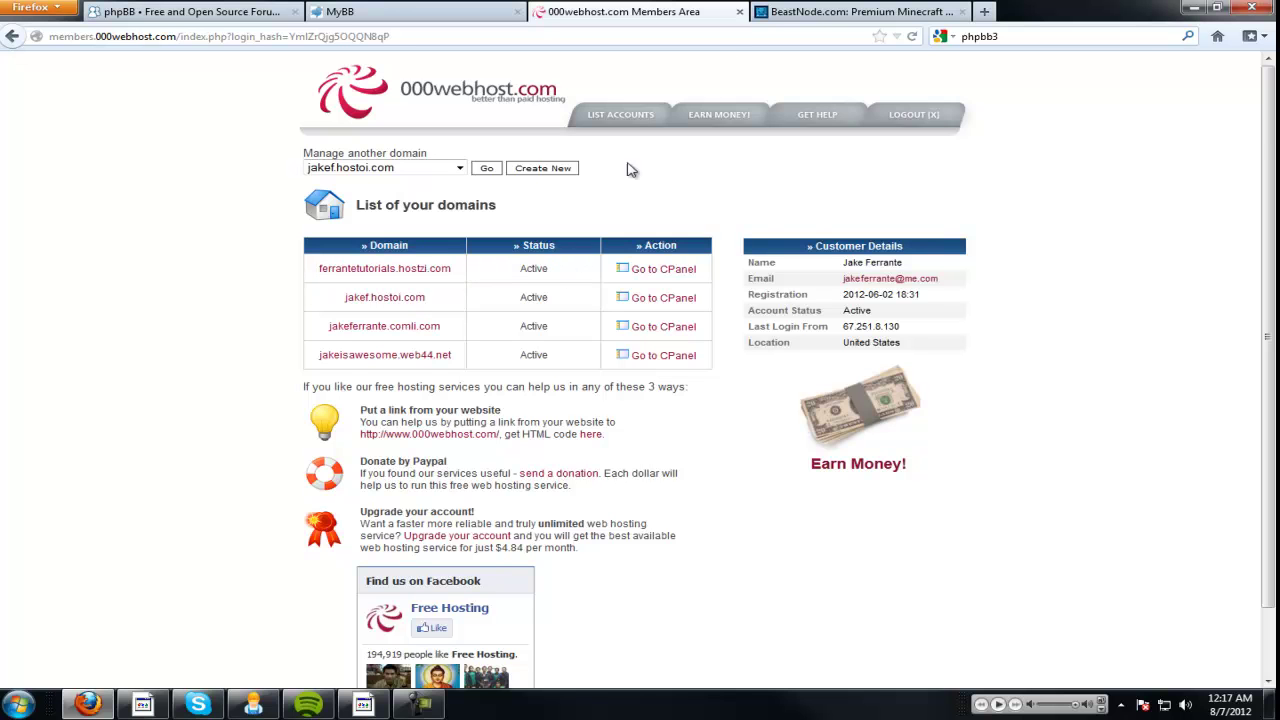
# Check BeastNode's $2.95 monthly hosting price, then go back to the 000webhost members area.
pyautogui.click(805, 13)
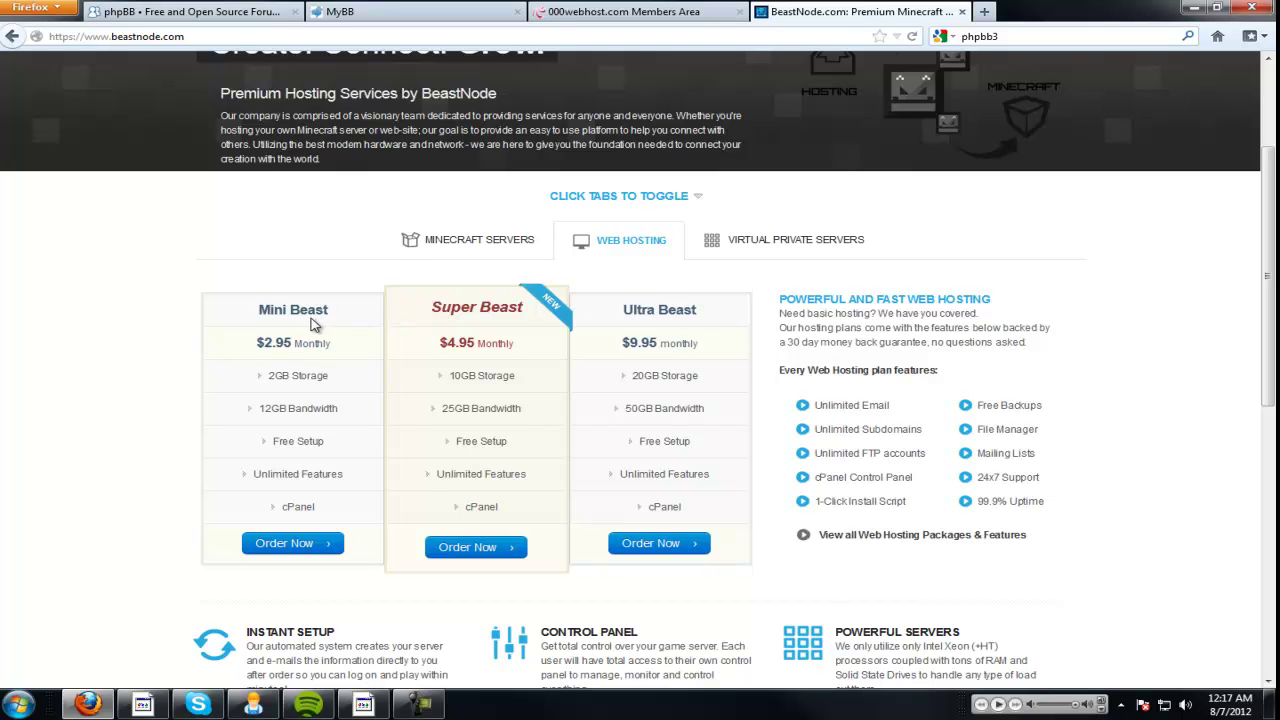
pyautogui.middleClick(137, 274)
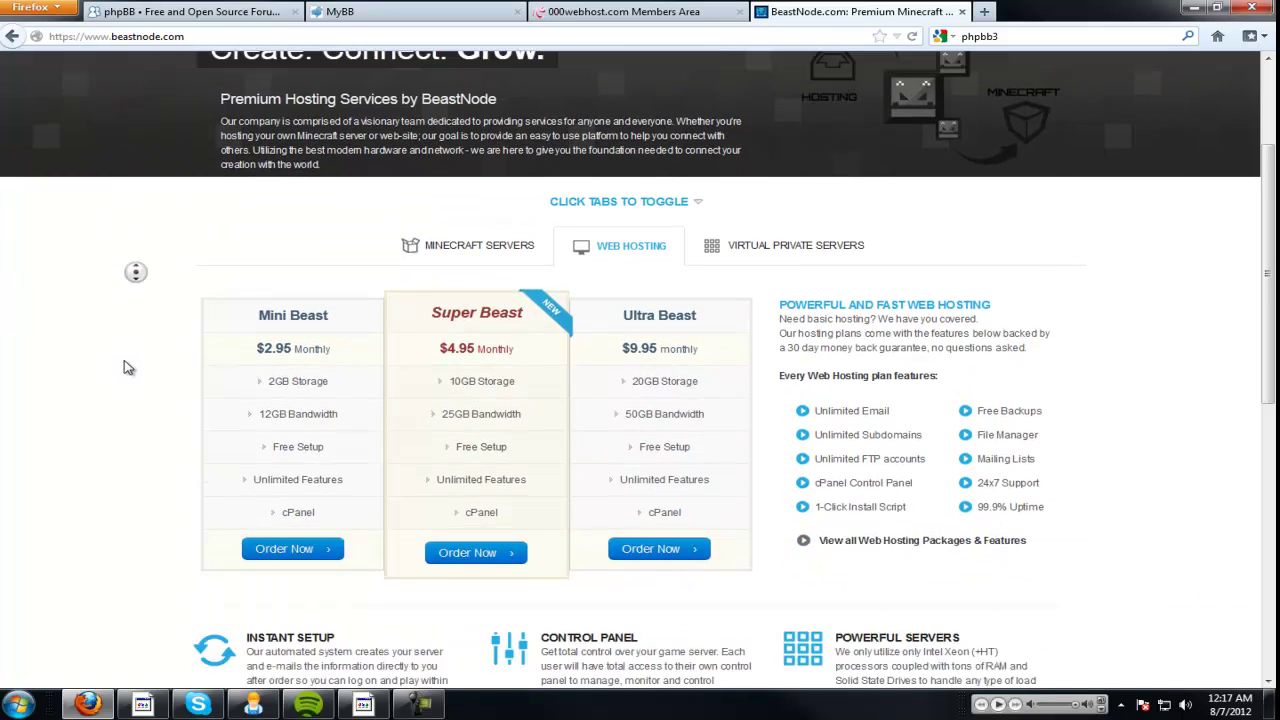
pyautogui.click(150, 326)
pyautogui.moveTo(256, 285); pyautogui.dragTo(346, 280)
pyautogui.click(351, 283)
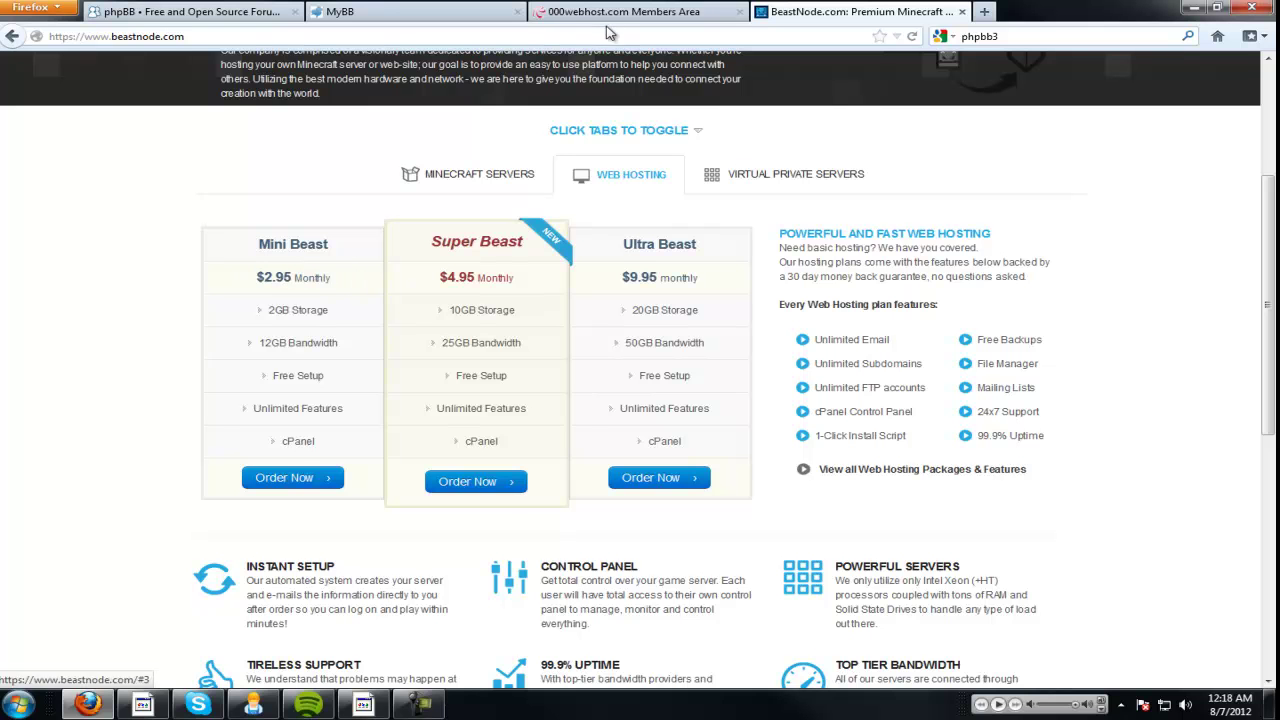
pyautogui.click(572, 9)
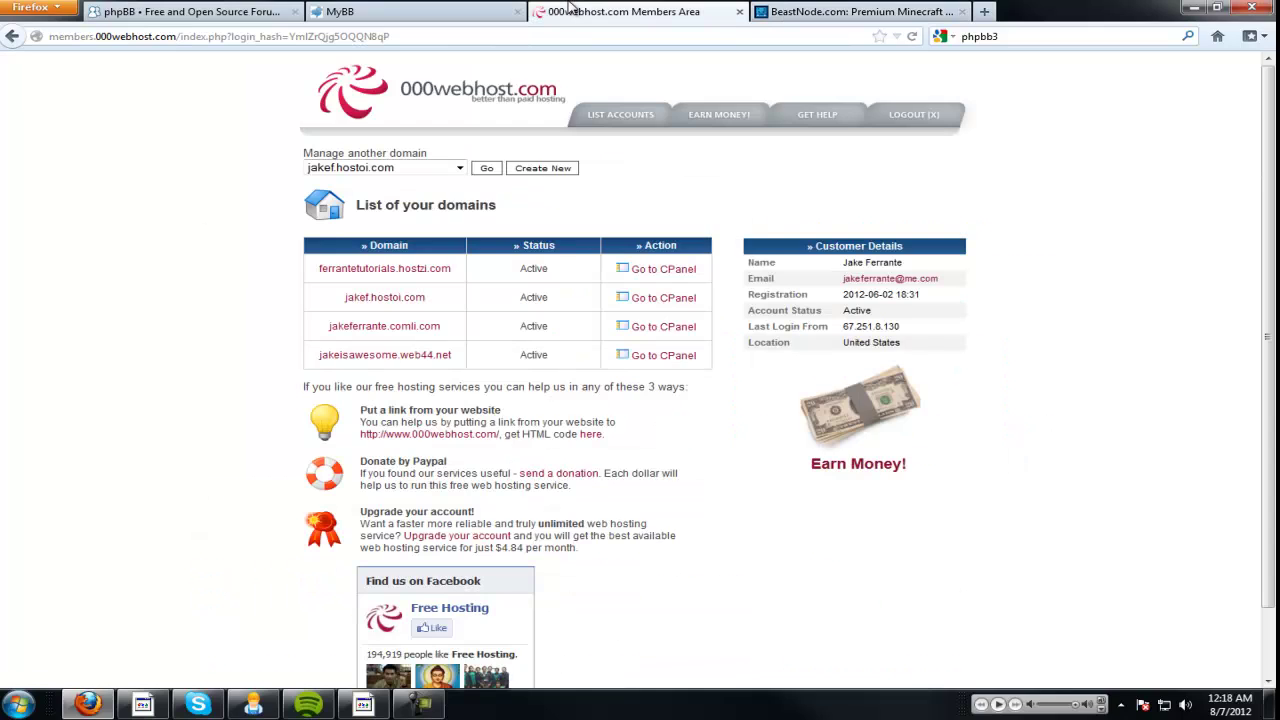
# Download the latest phpBB 3.0.10 package as a .zip from phpBB.com.
pyautogui.click(180, 11)
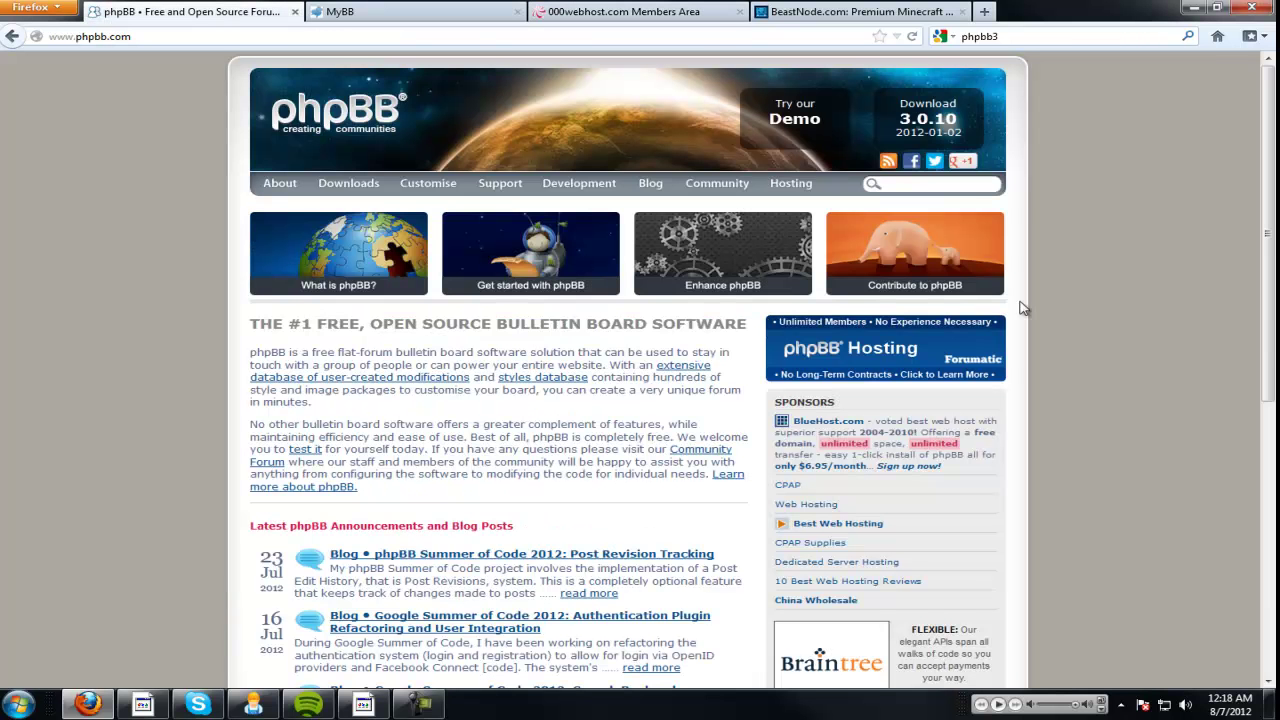
pyautogui.click(966, 141)
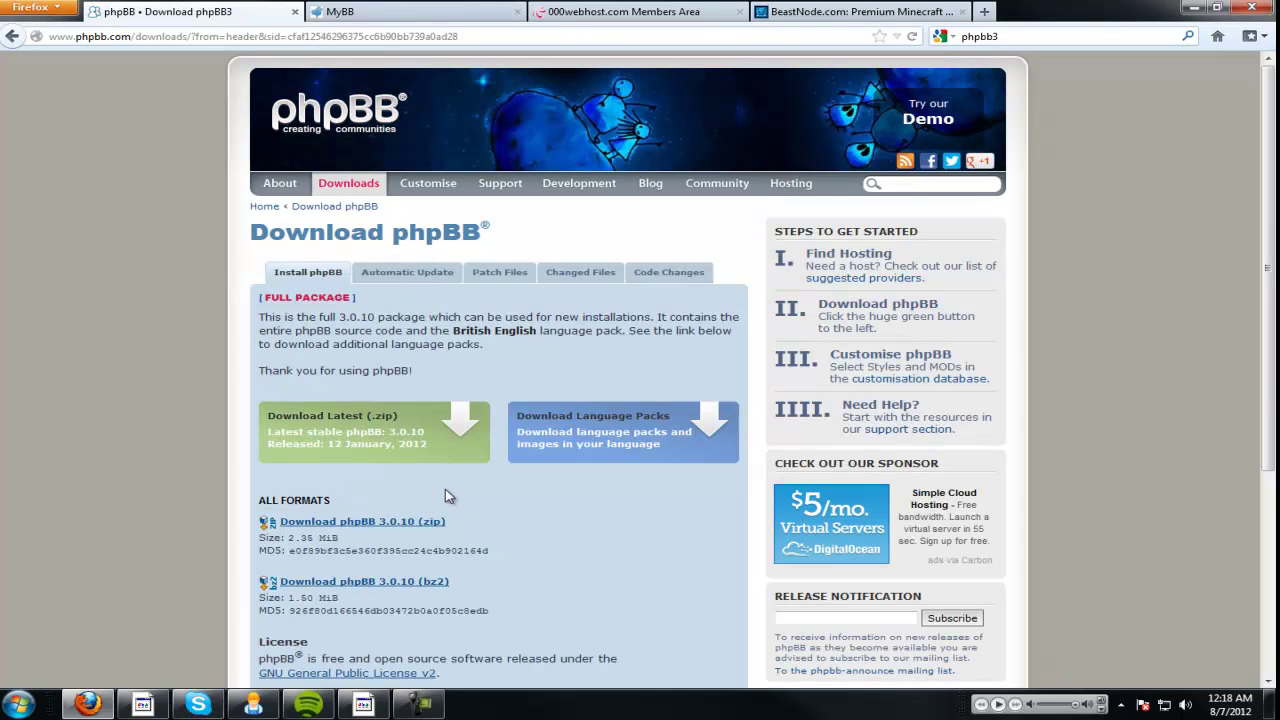
pyautogui.click(402, 440)
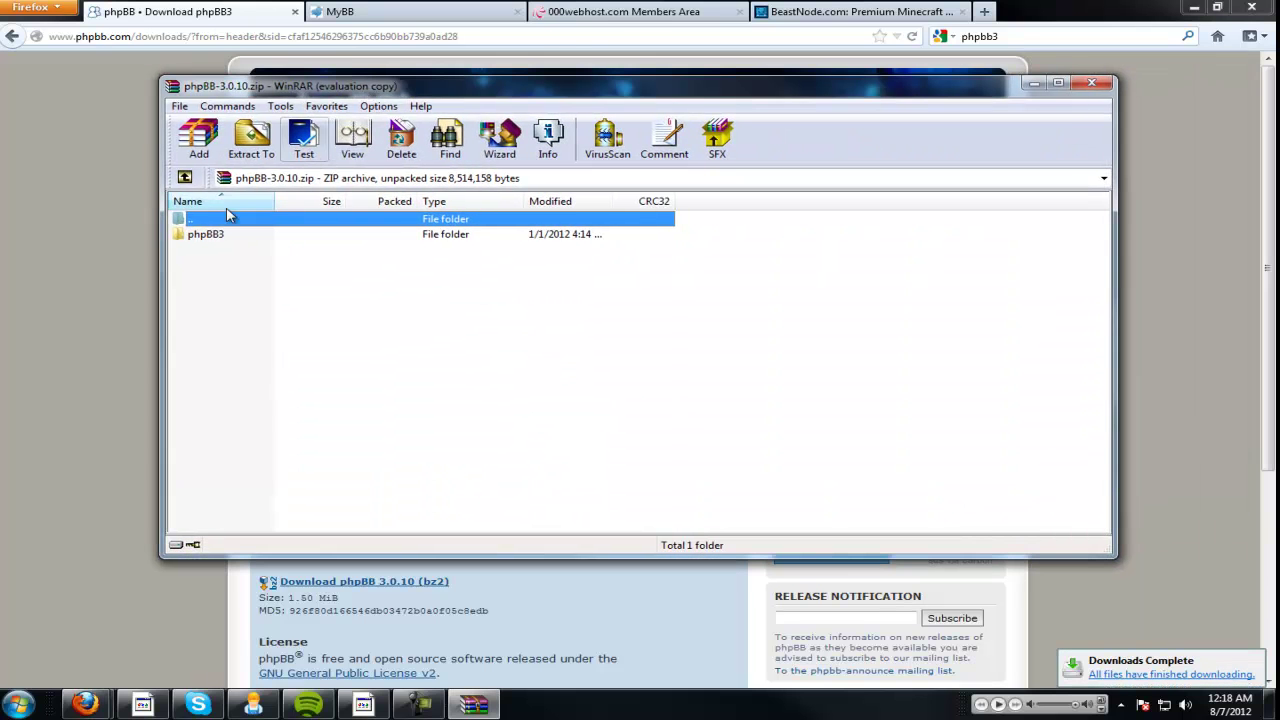
# Extract the phpBB3 folder from phpBB-3.0.10.zip to the Desktop and close the archive.
pyautogui.click(235, 237)
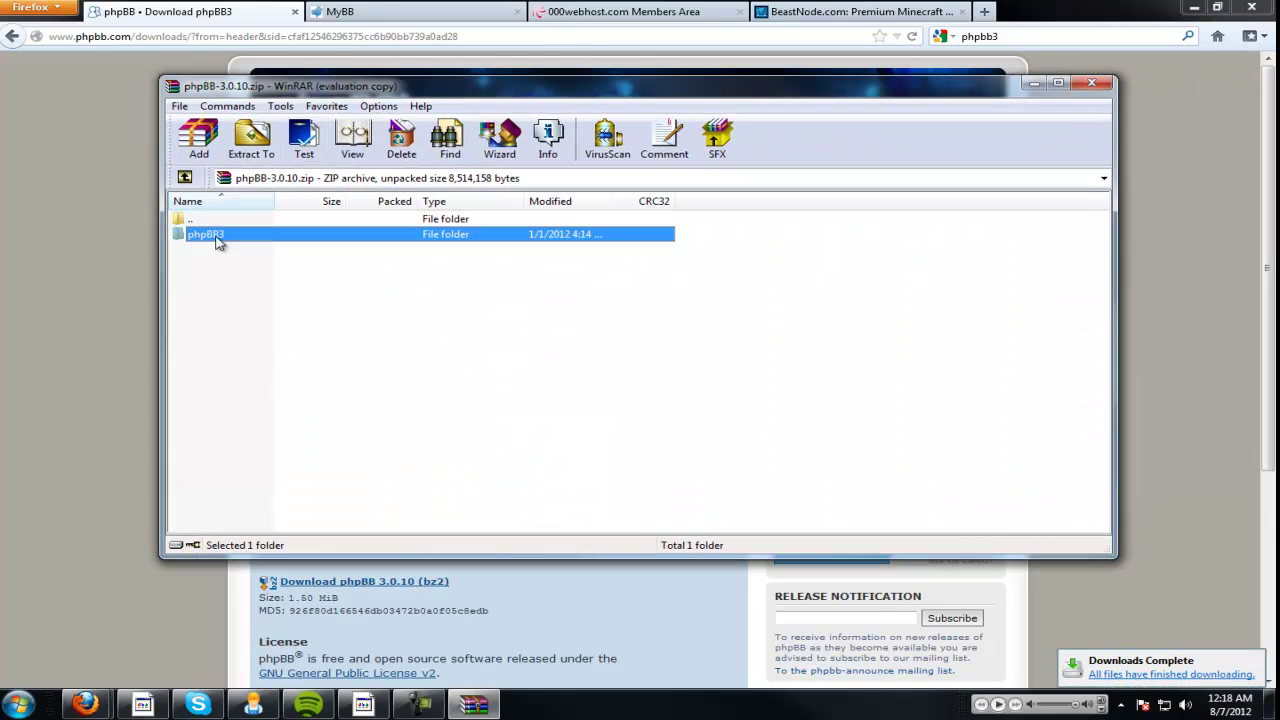
pyautogui.click(251, 136)
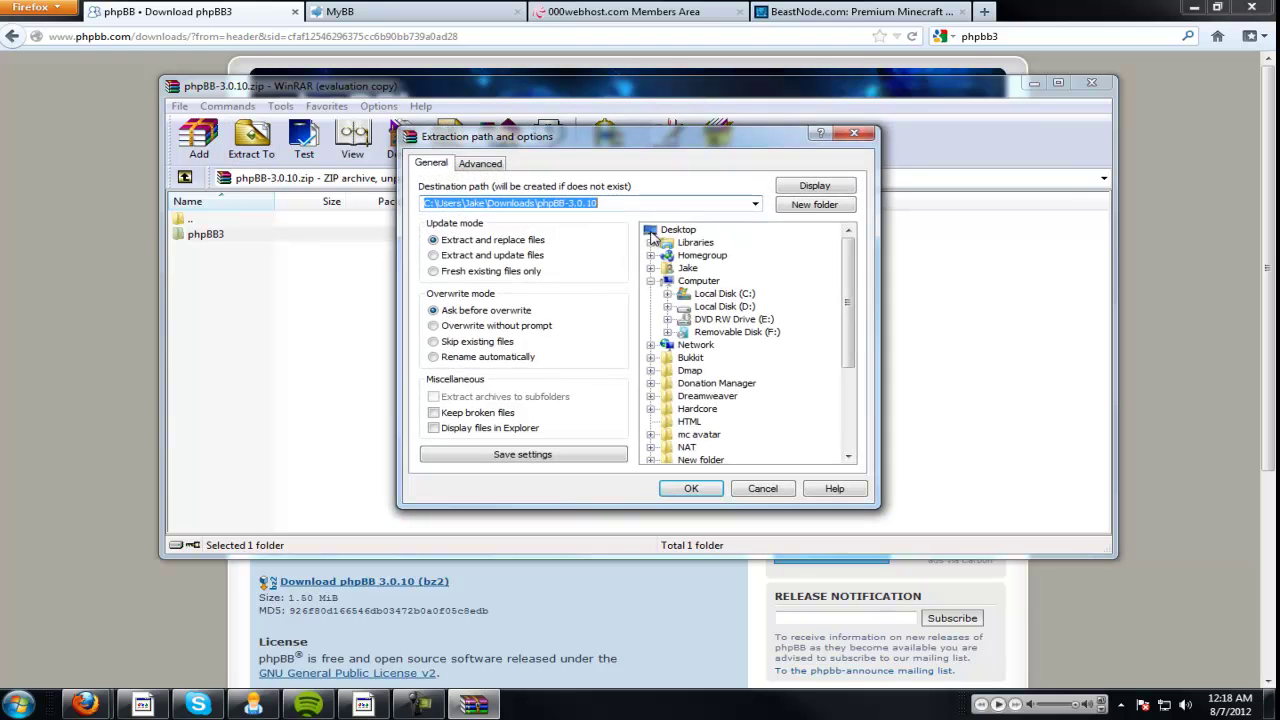
pyautogui.click(651, 236)
pyautogui.click(568, 206)
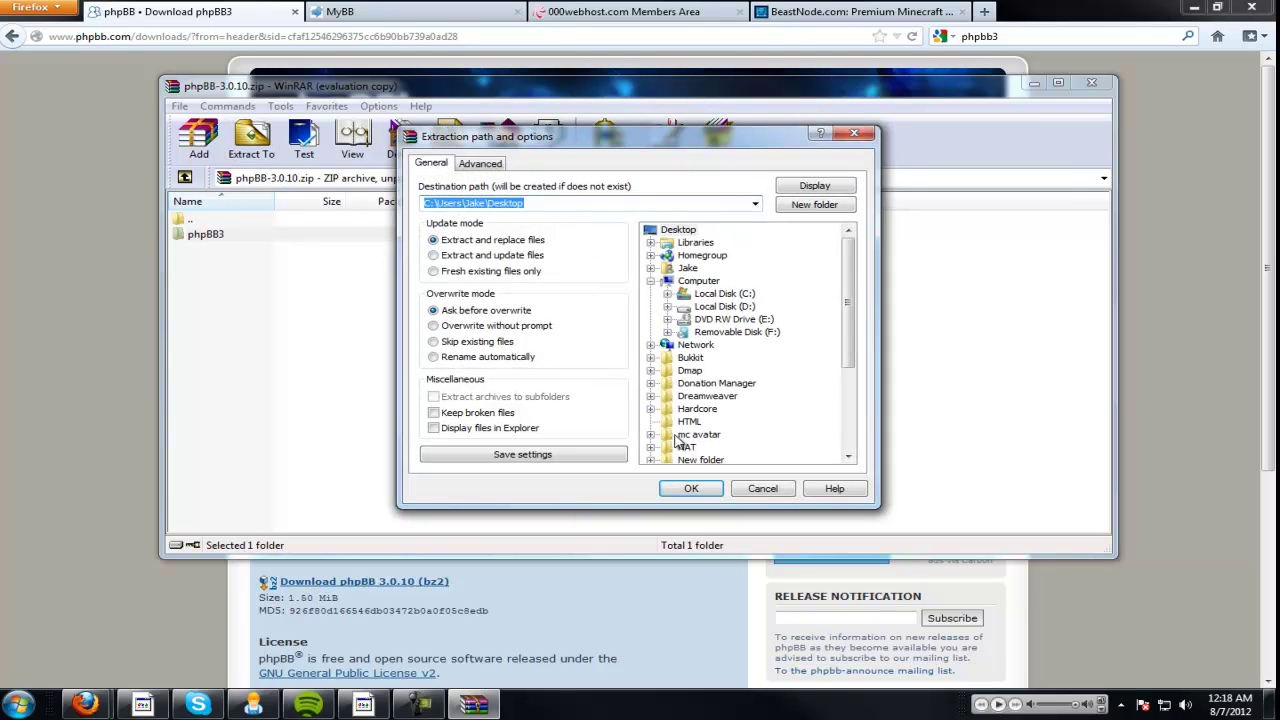
pyautogui.click(695, 490)
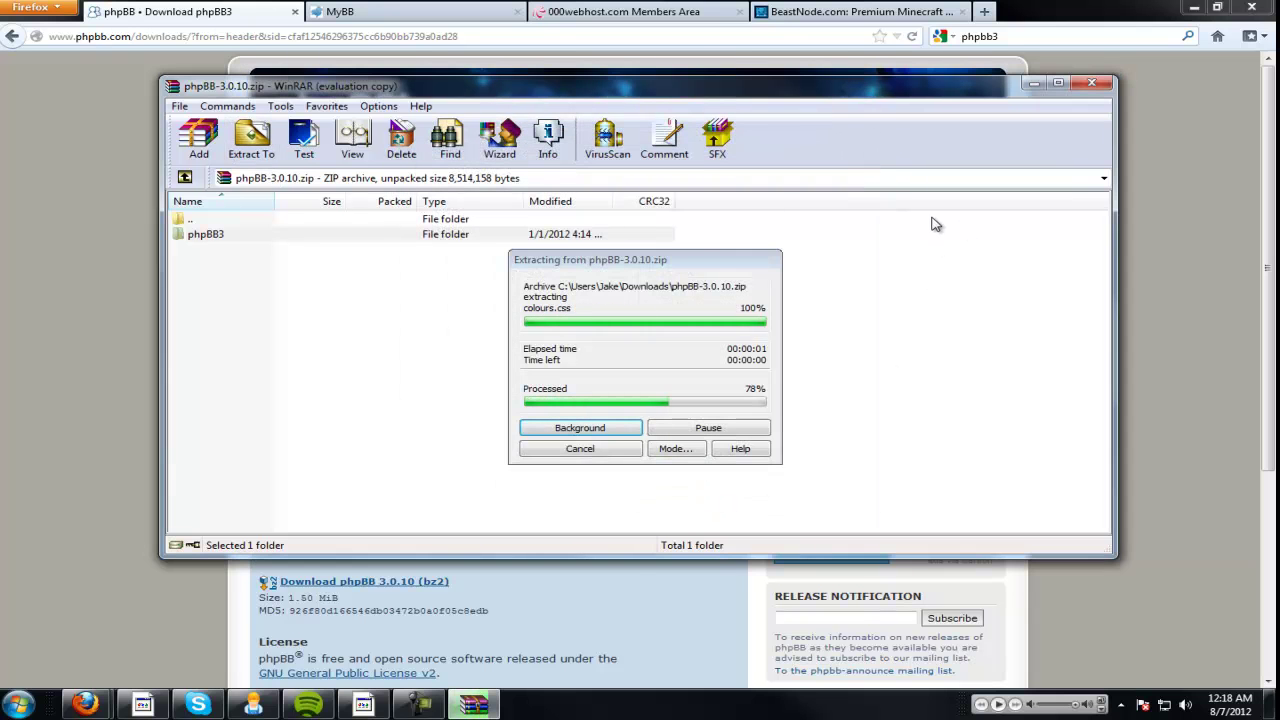
pyautogui.click(1091, 83)
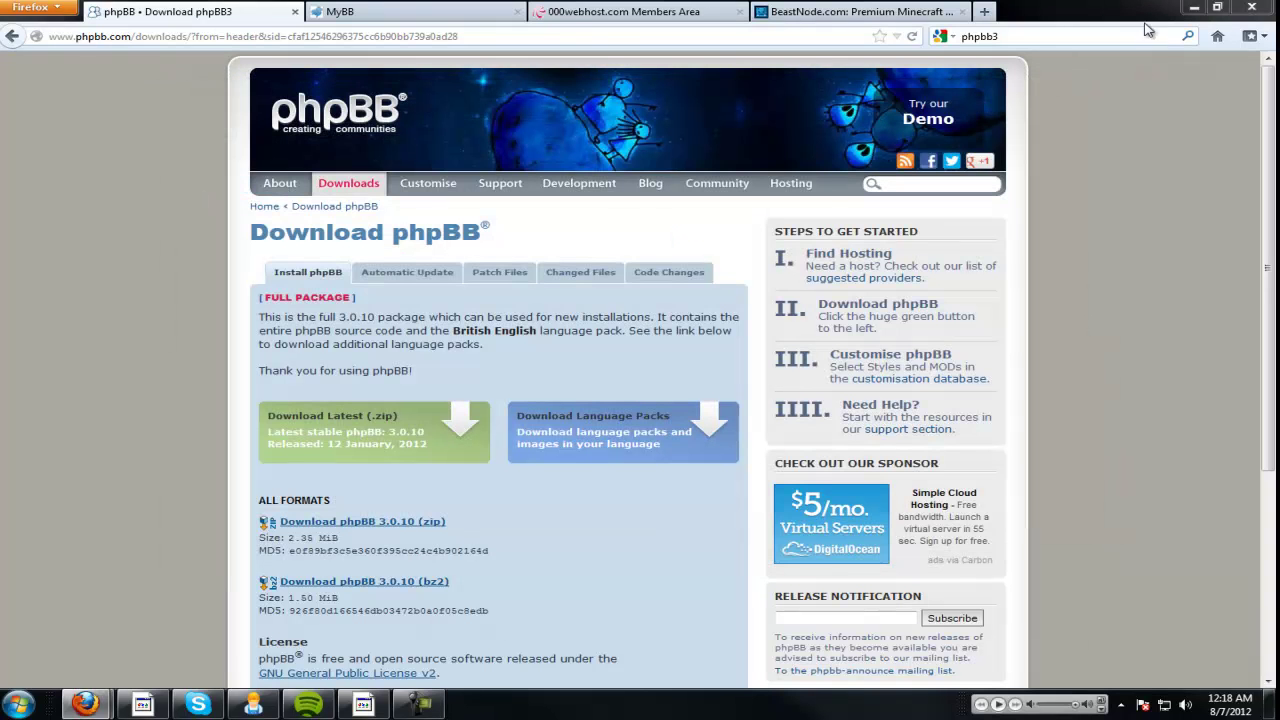
# Show the desktop icons and rearrange the phpBB3 and Dreamweaver icons.
pyautogui.click(1194, 7)
pyautogui.rightClick(307, 250)
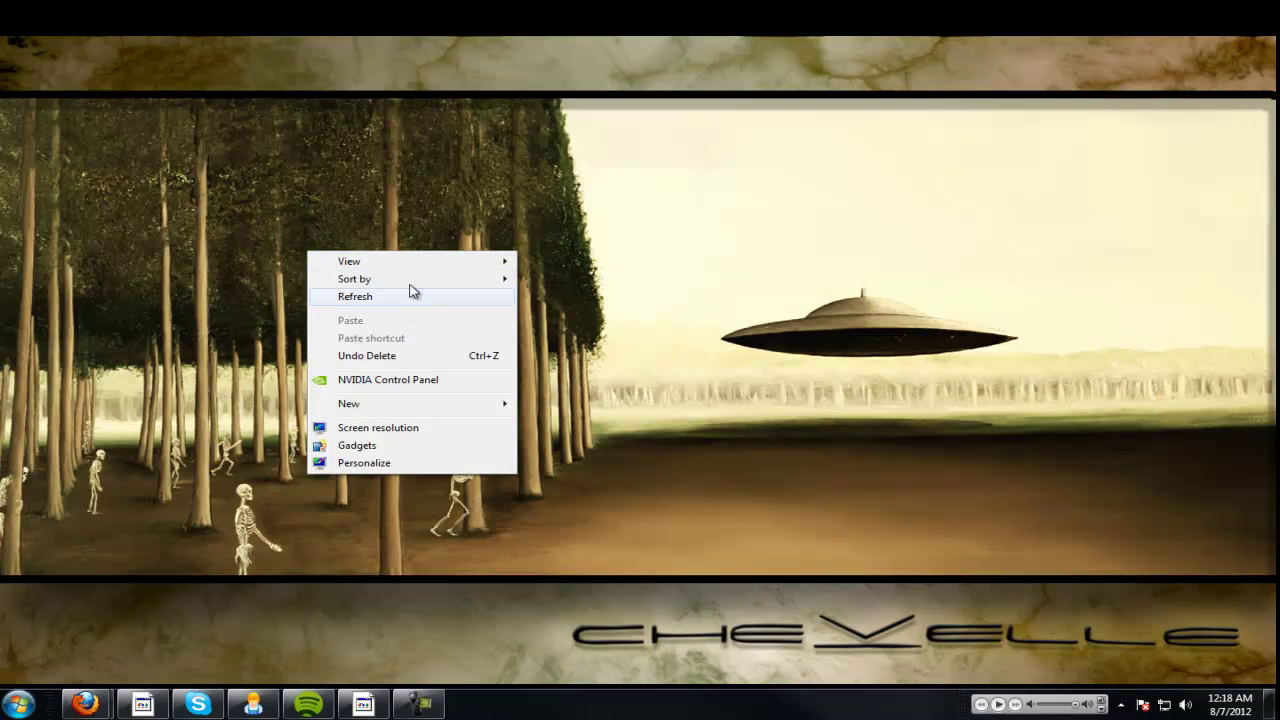
pyautogui.moveTo(431, 262)
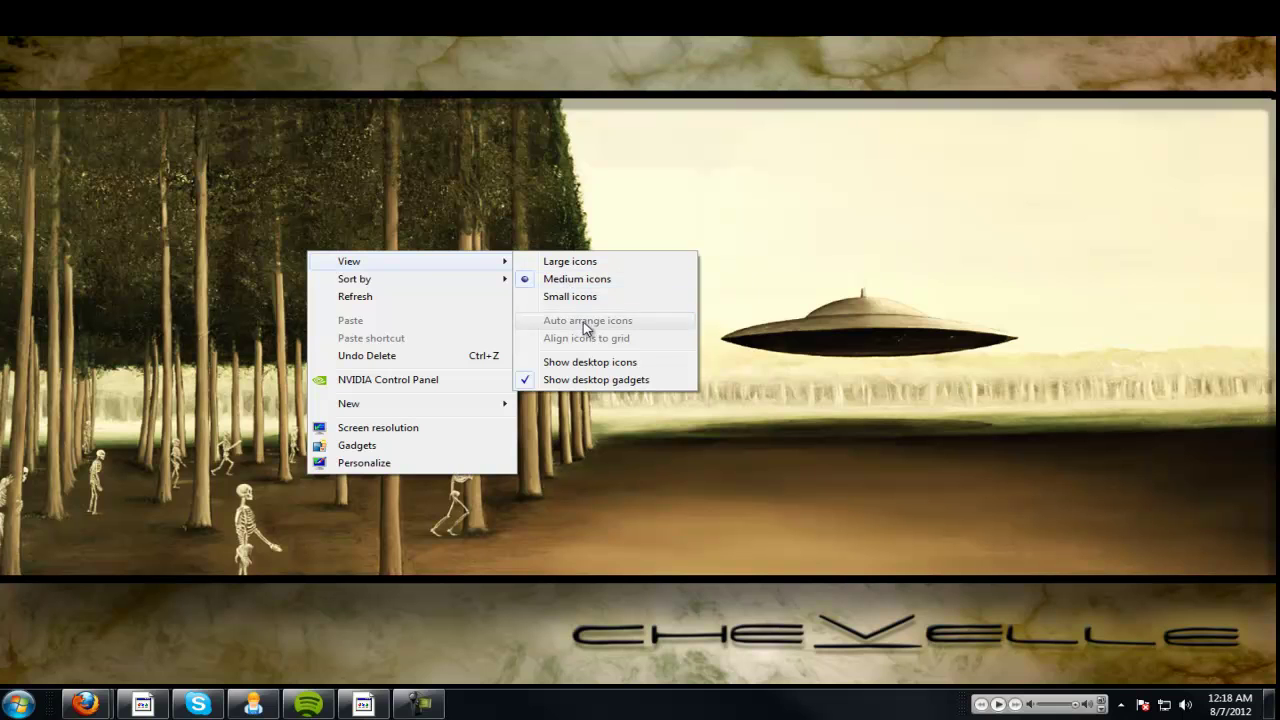
pyautogui.click(600, 362)
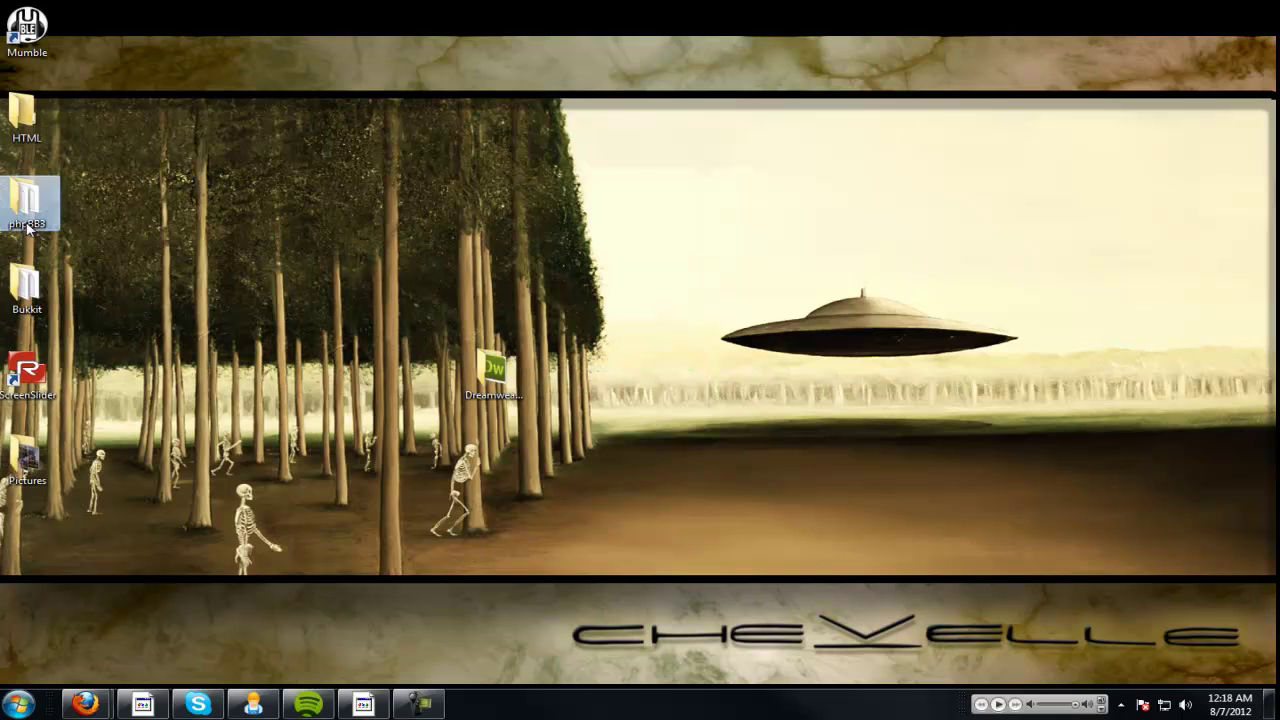
pyautogui.moveTo(26, 205); pyautogui.dragTo(564, 318)
pyautogui.moveTo(493, 372); pyautogui.dragTo(30, 545)
# Open the extracted phpBB3 folder and select all 29 of its items.
pyautogui.doubleClick(620, 210)
pyautogui.scroll(-5, 668, 490)
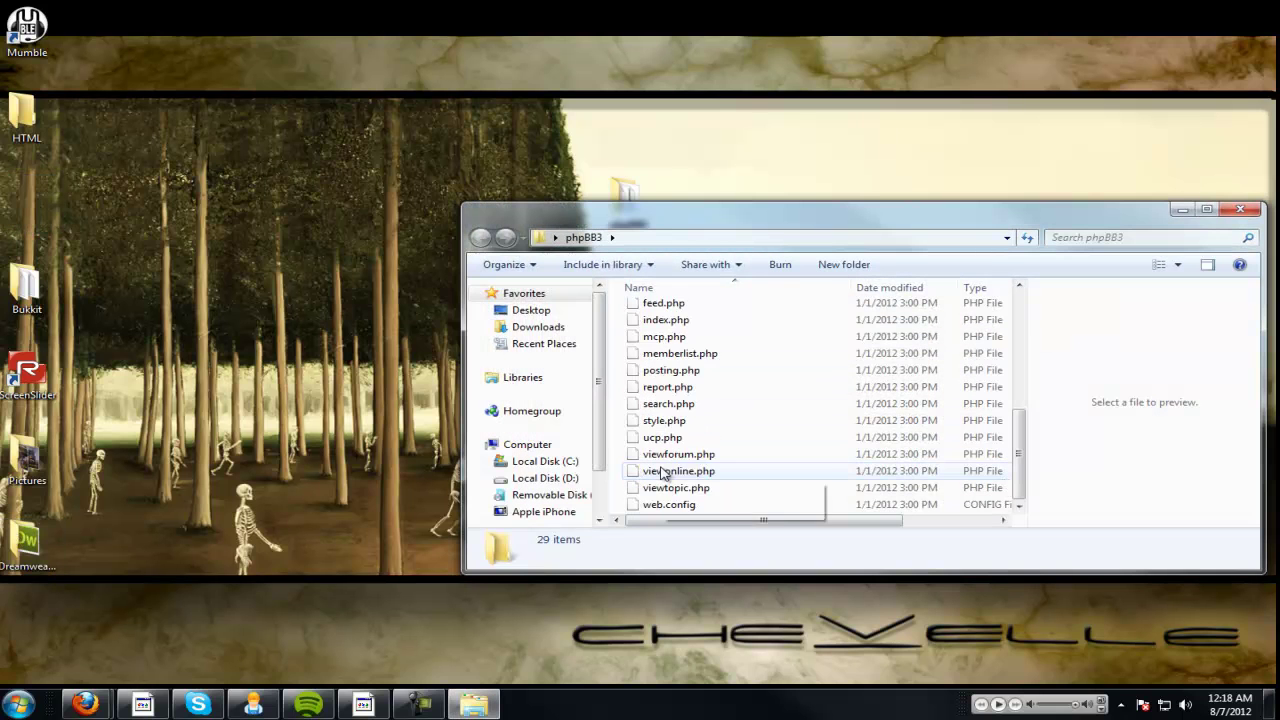
pyautogui.scroll(5, 670, 500)
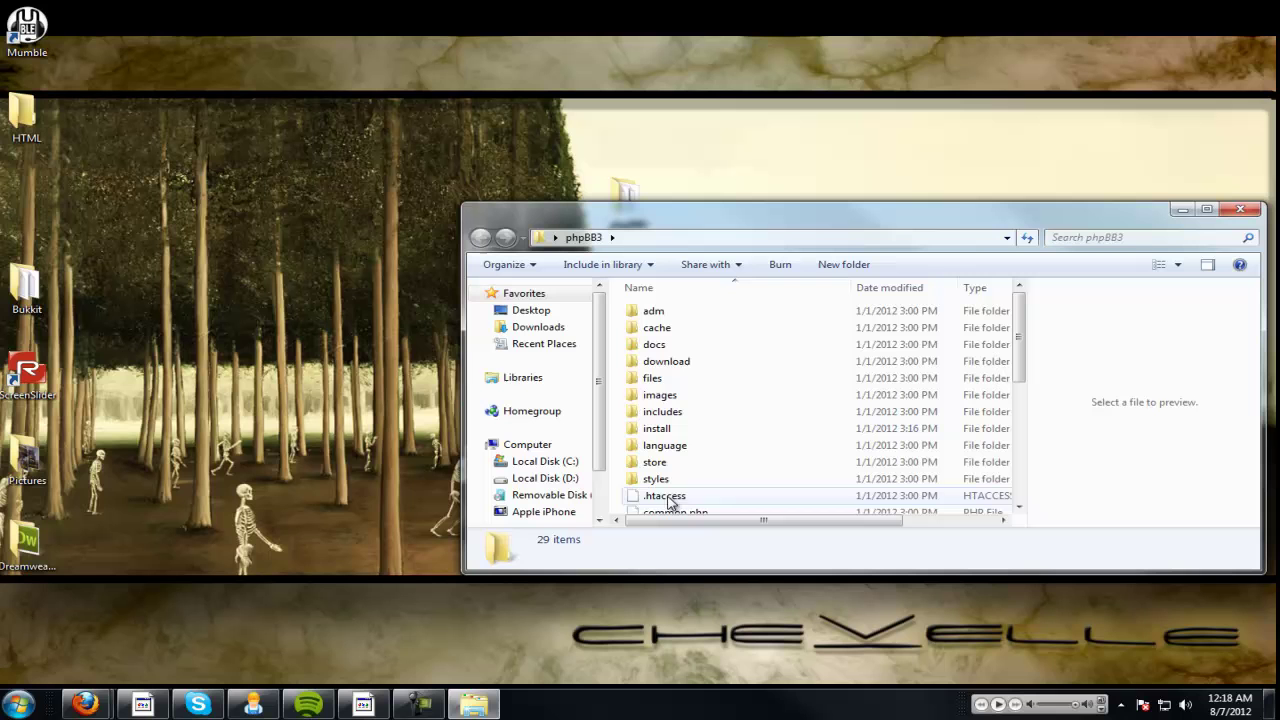
pyautogui.hotkey('ctrl', 'a')
# Archive the selected phpBB files as phpBB3.zip using ZIP format and Best compression.
pyautogui.rightClick(688, 370)
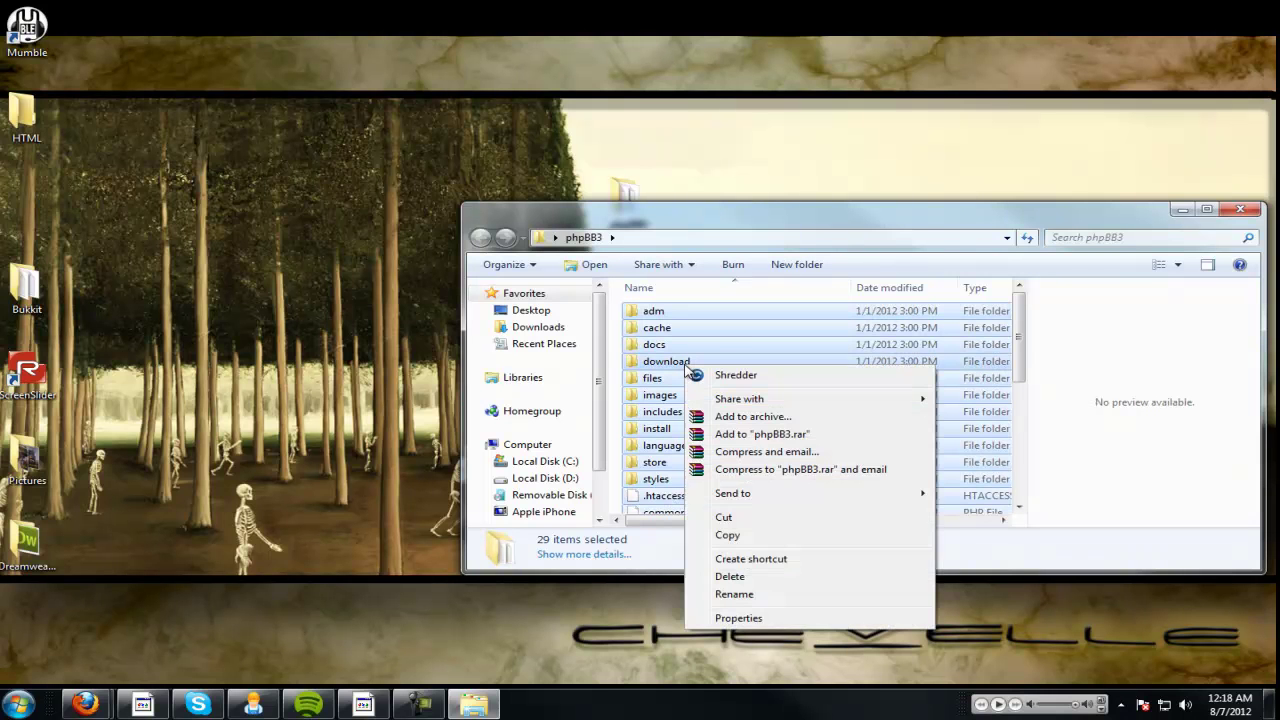
pyautogui.click(720, 416)
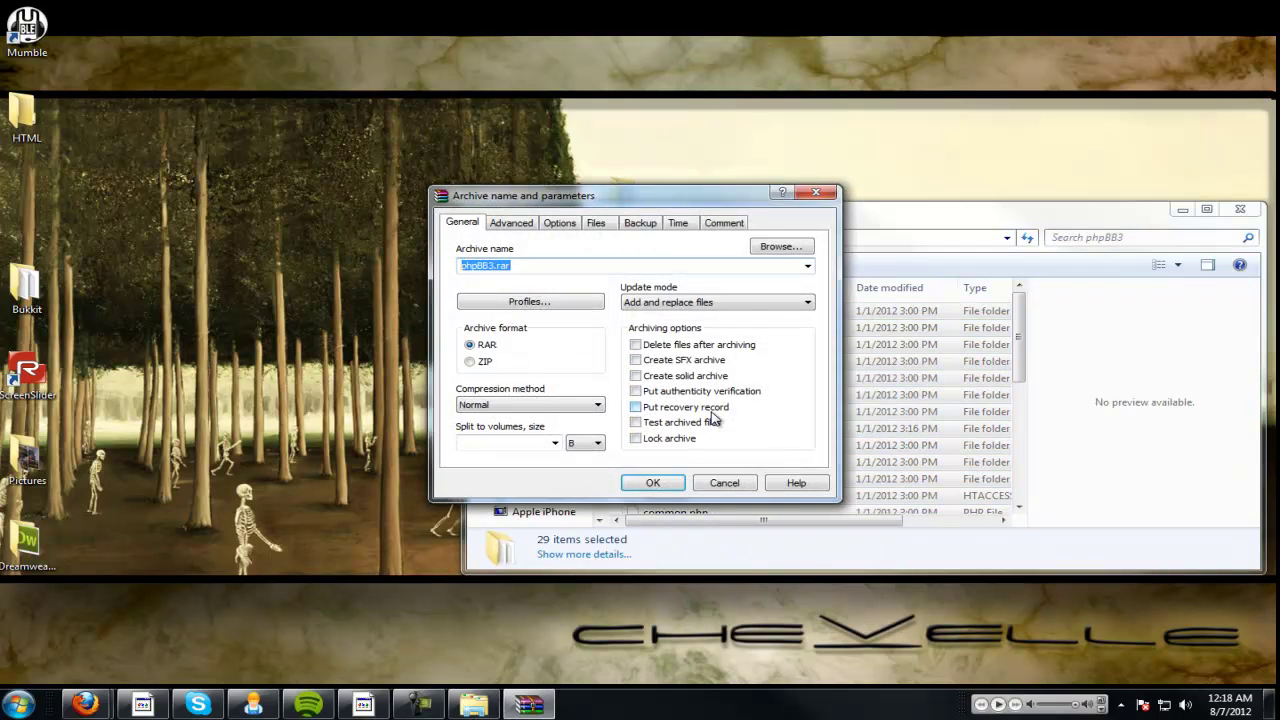
pyautogui.click(484, 360)
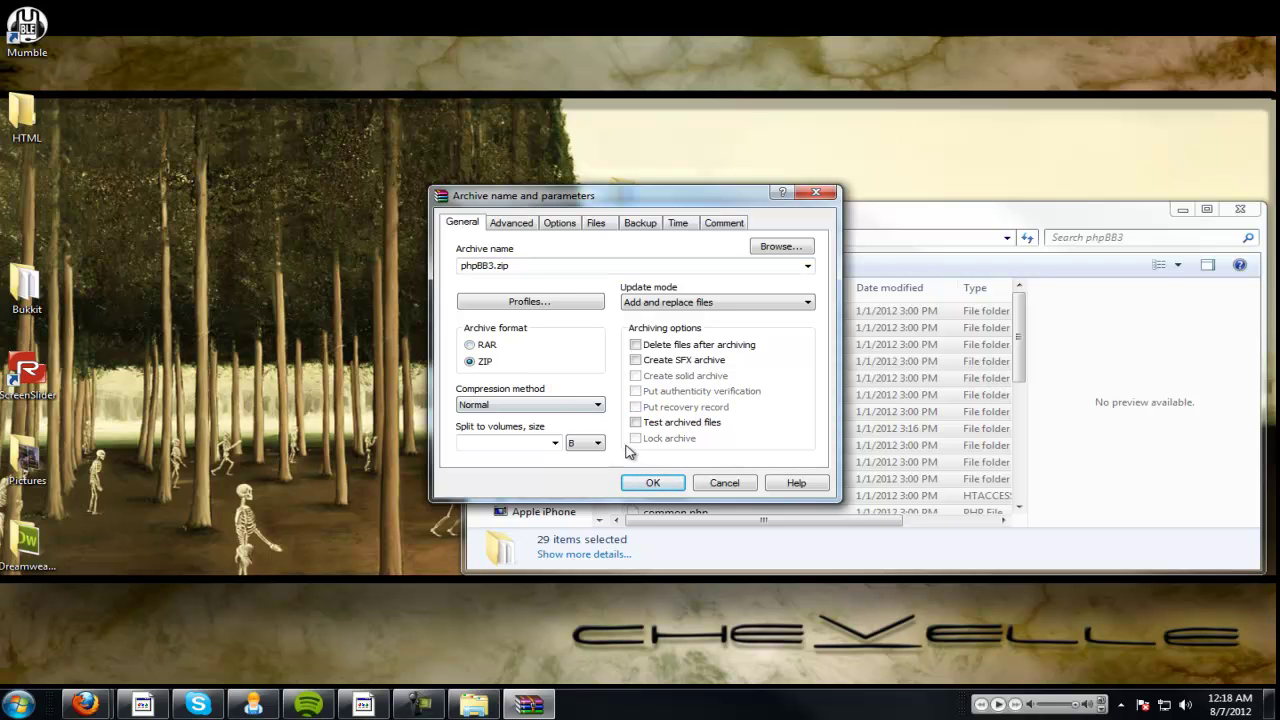
pyautogui.doubleClick(572, 266)
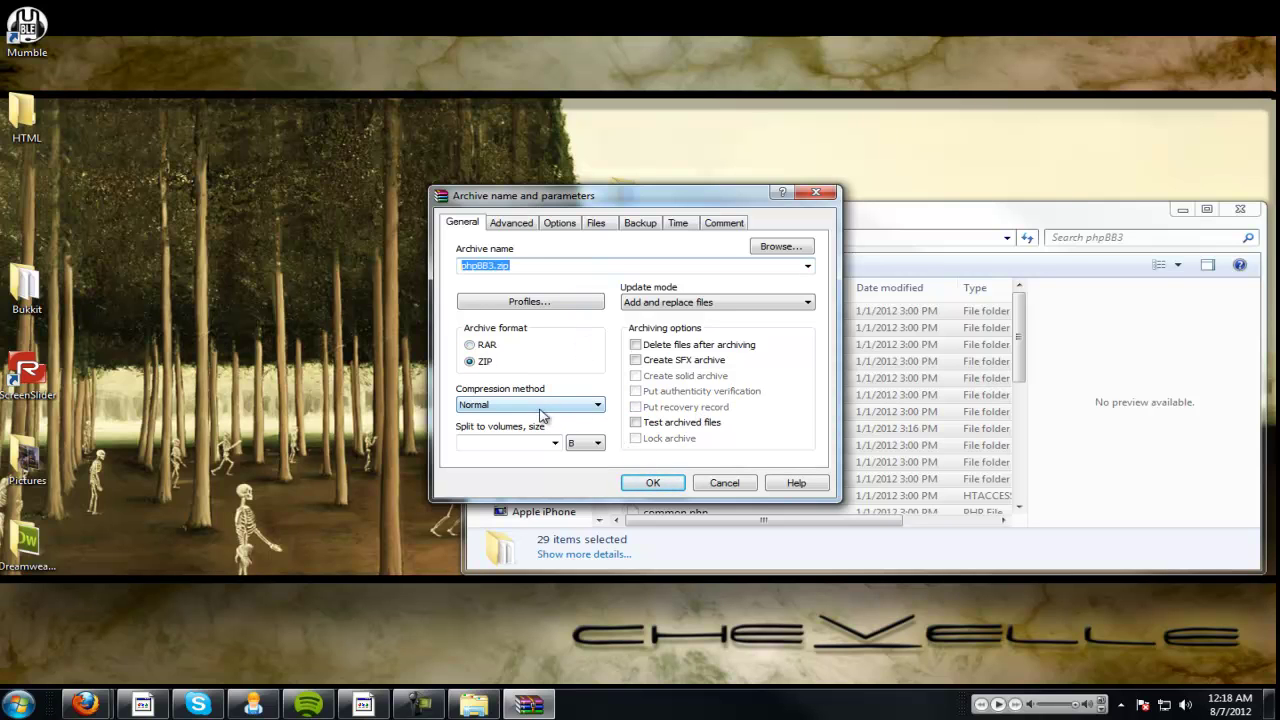
pyautogui.click(583, 305)
pyautogui.click(562, 436)
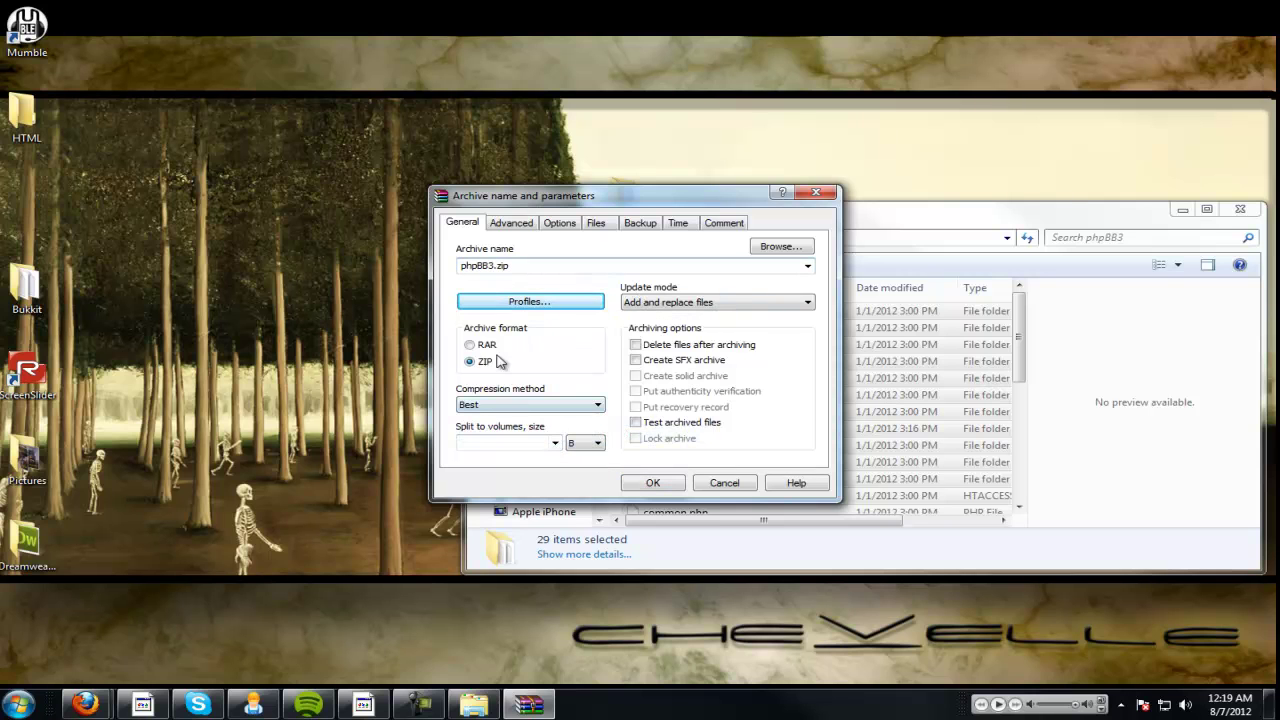
pyautogui.click(549, 302)
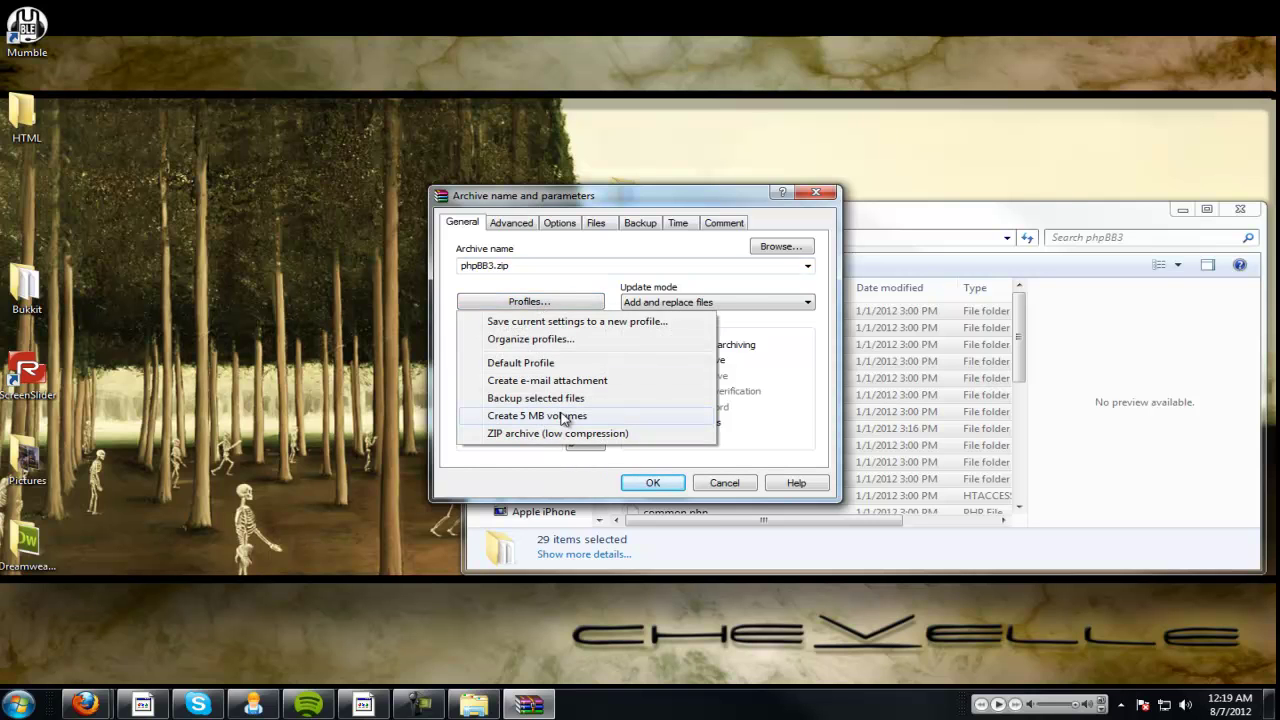
pyautogui.click(545, 227)
pyautogui.click(461, 223)
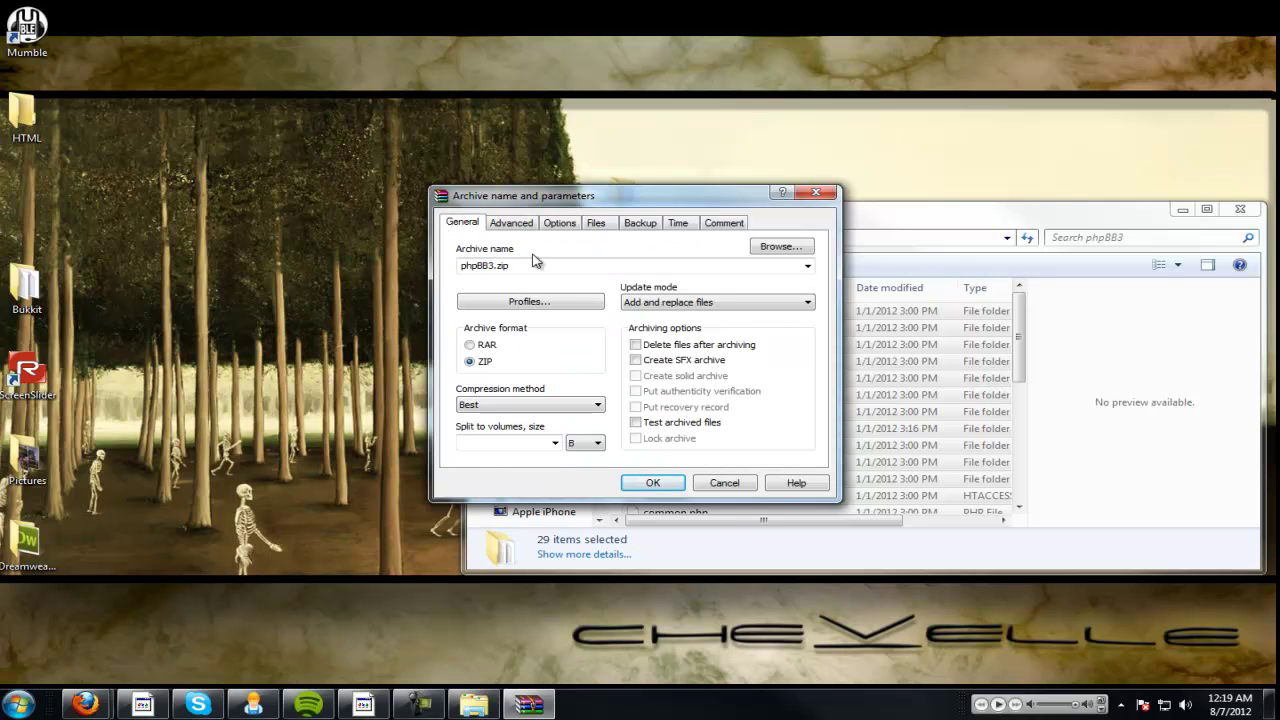
pyautogui.moveTo(530, 265); pyautogui.dragTo(410, 265)
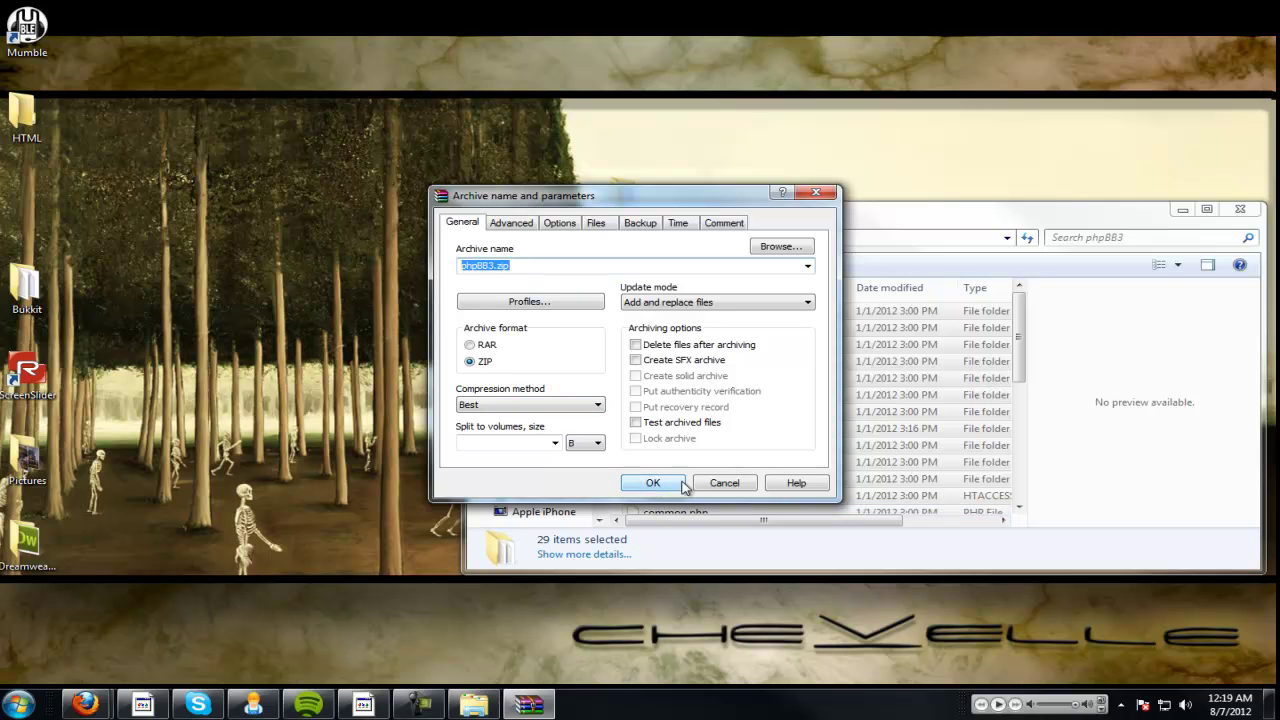
pyautogui.click(653, 484)
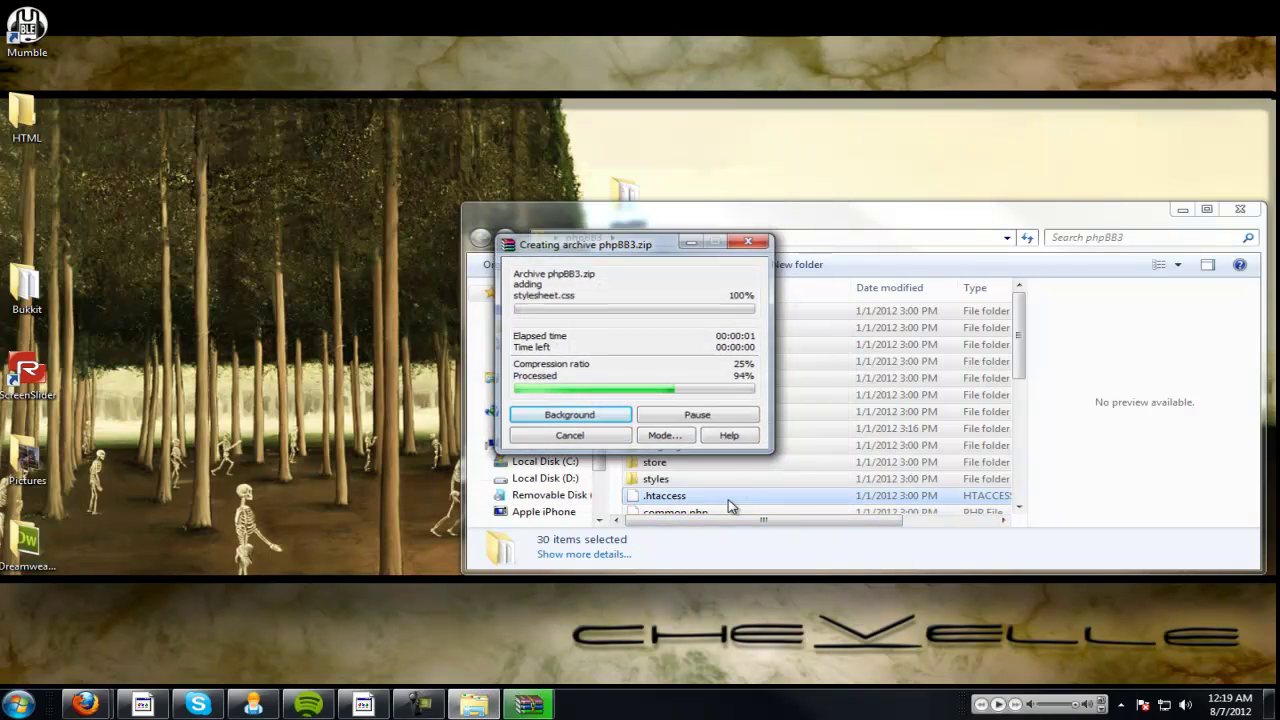
# Locate the 2.28 MB phpBB3 ZIP archive in the folder and maximize the Explorer window.
pyautogui.scroll(-10, 730, 500)
pyautogui.click(706, 354)
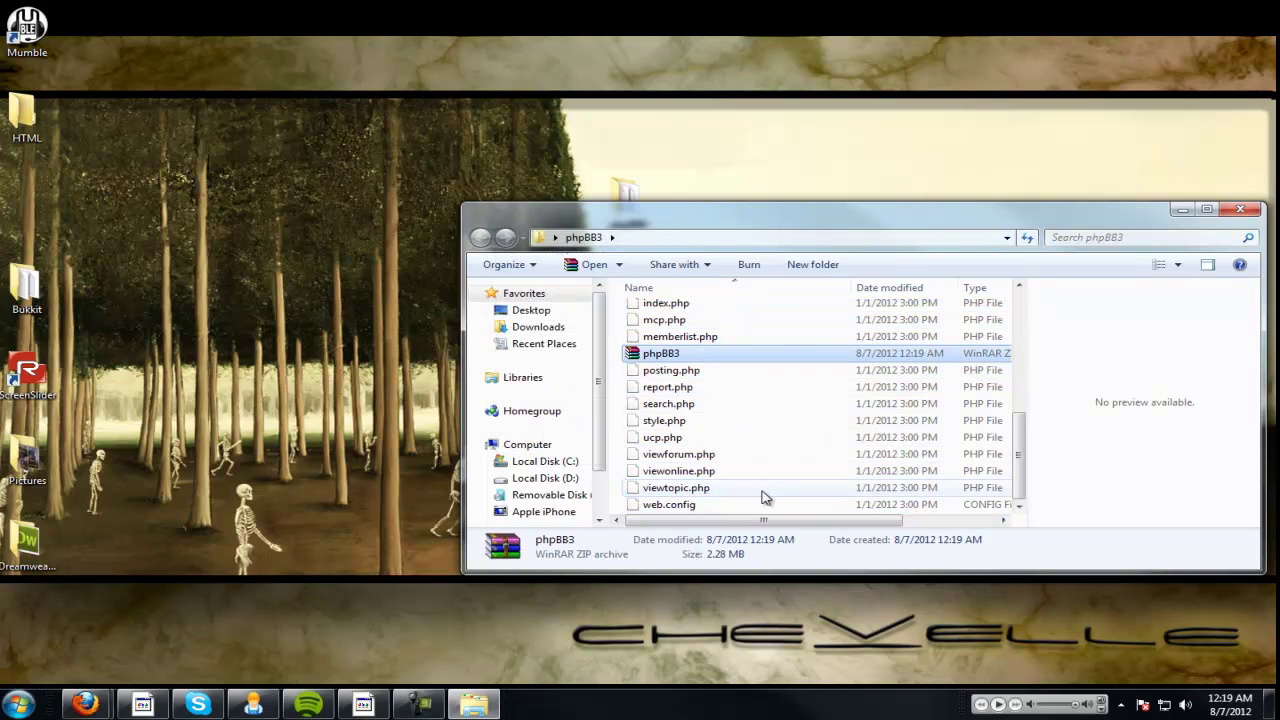
pyautogui.moveTo(786, 520); pyautogui.dragTo(925, 523)
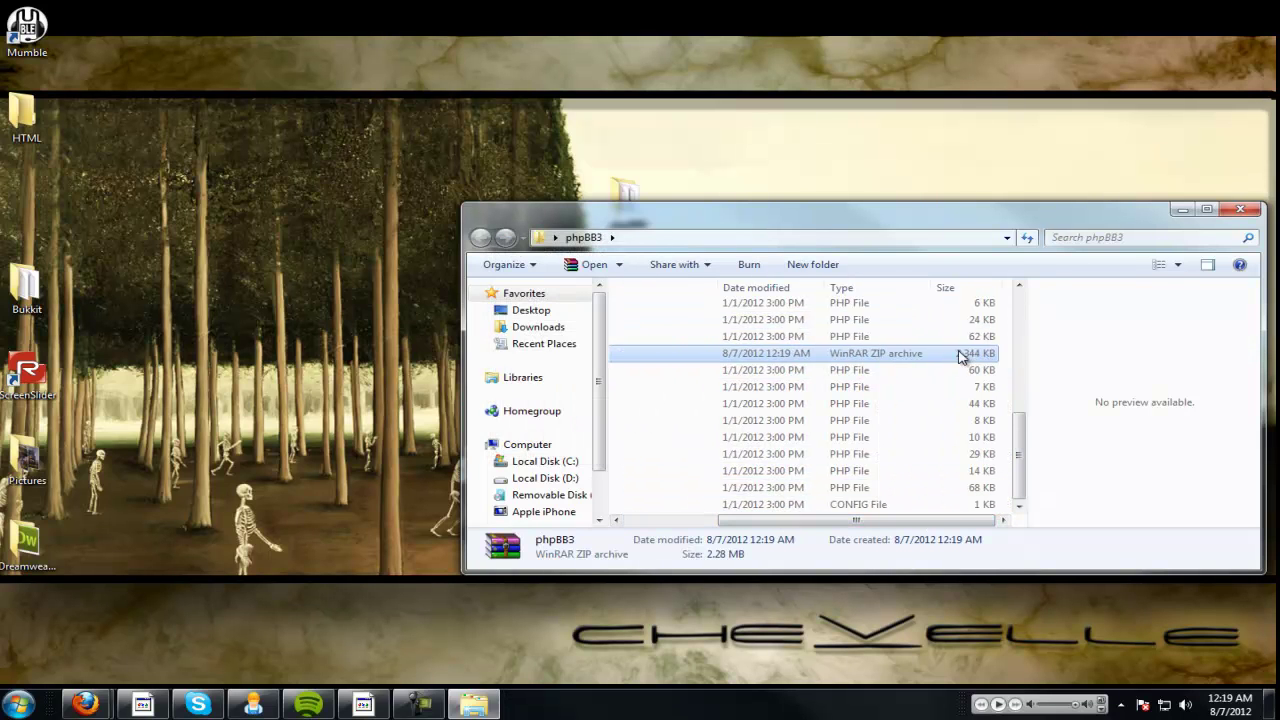
pyautogui.moveTo(1163, 227); pyautogui.dragTo(1028, 177)
pyautogui.hscroll(-5, 1000, 168)
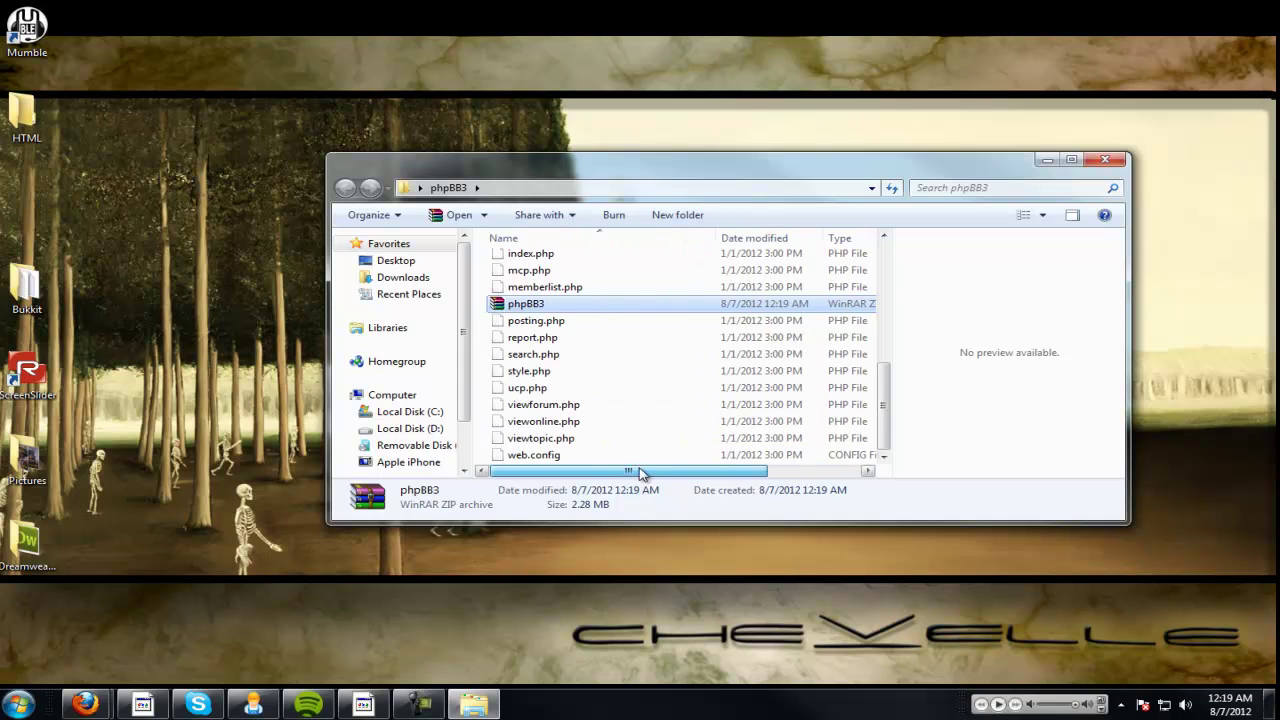
pyautogui.click(1071, 160)
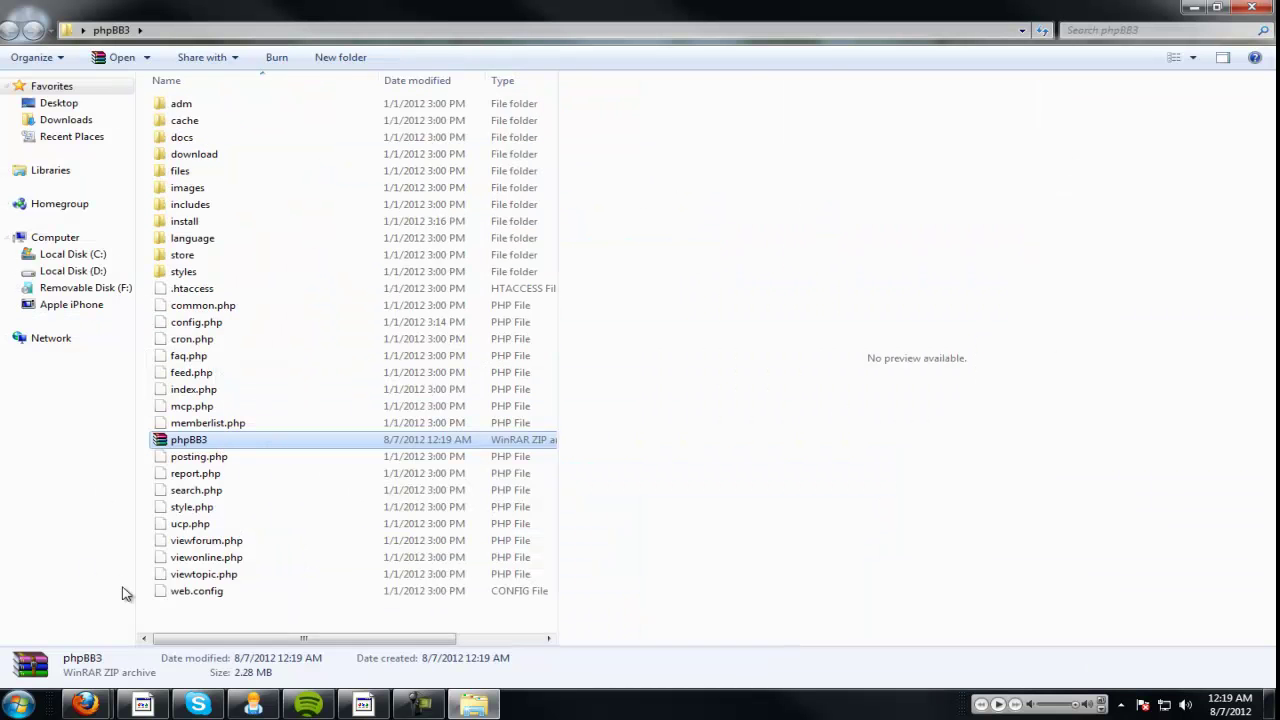
# In the 000webhost Members Area, open the control panel for ferrantetutorials.hostzi.com.
pyautogui.click(85, 705)
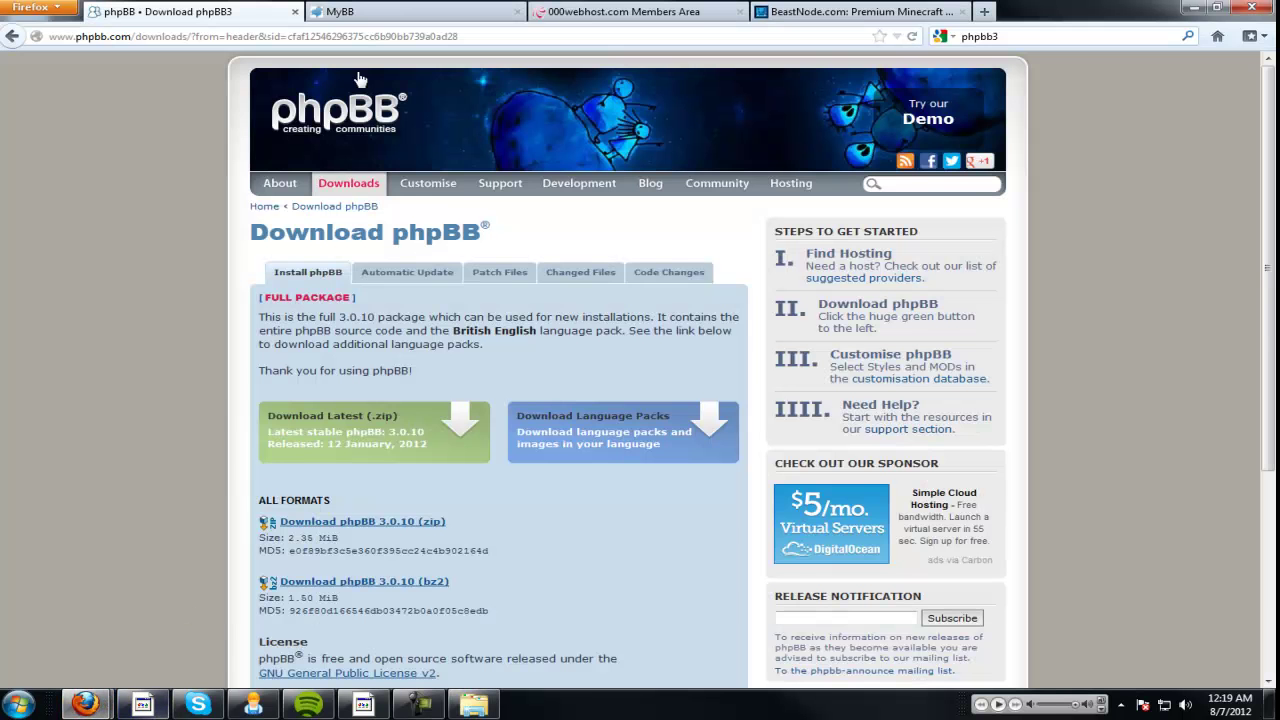
pyautogui.click(622, 11)
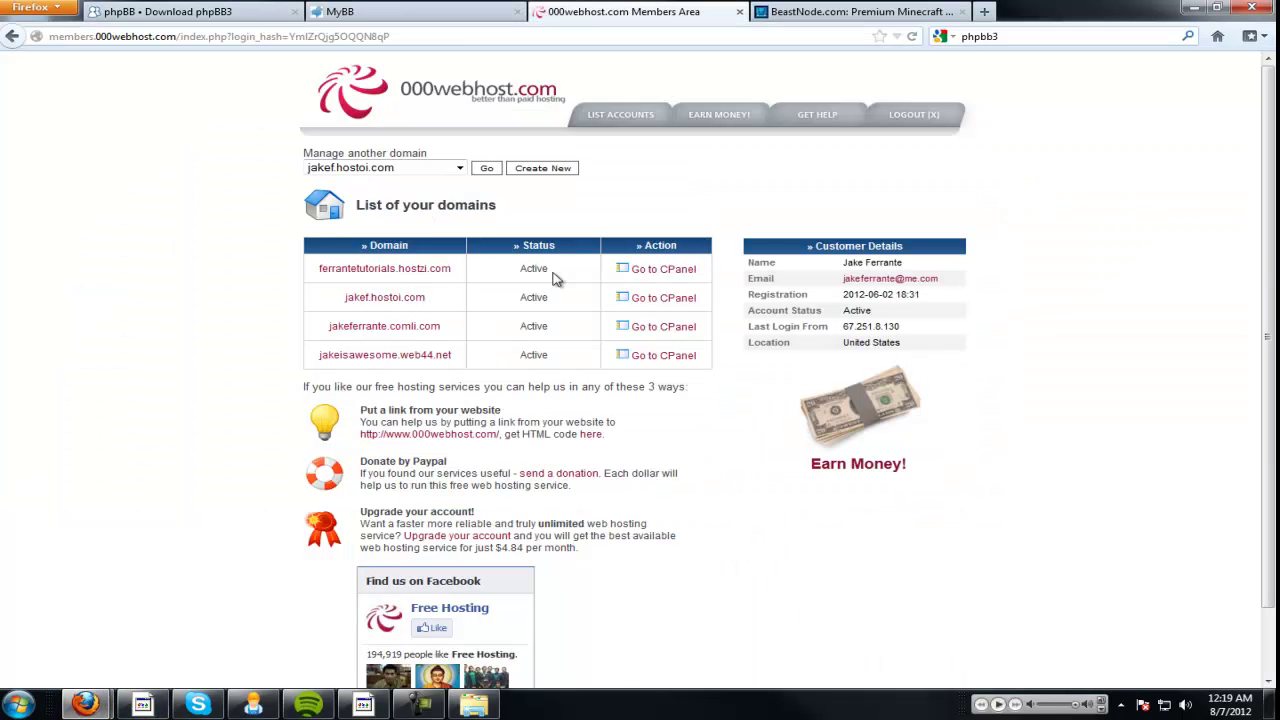
pyautogui.click(690, 280)
pyautogui.scroll(-5, 378, 418)
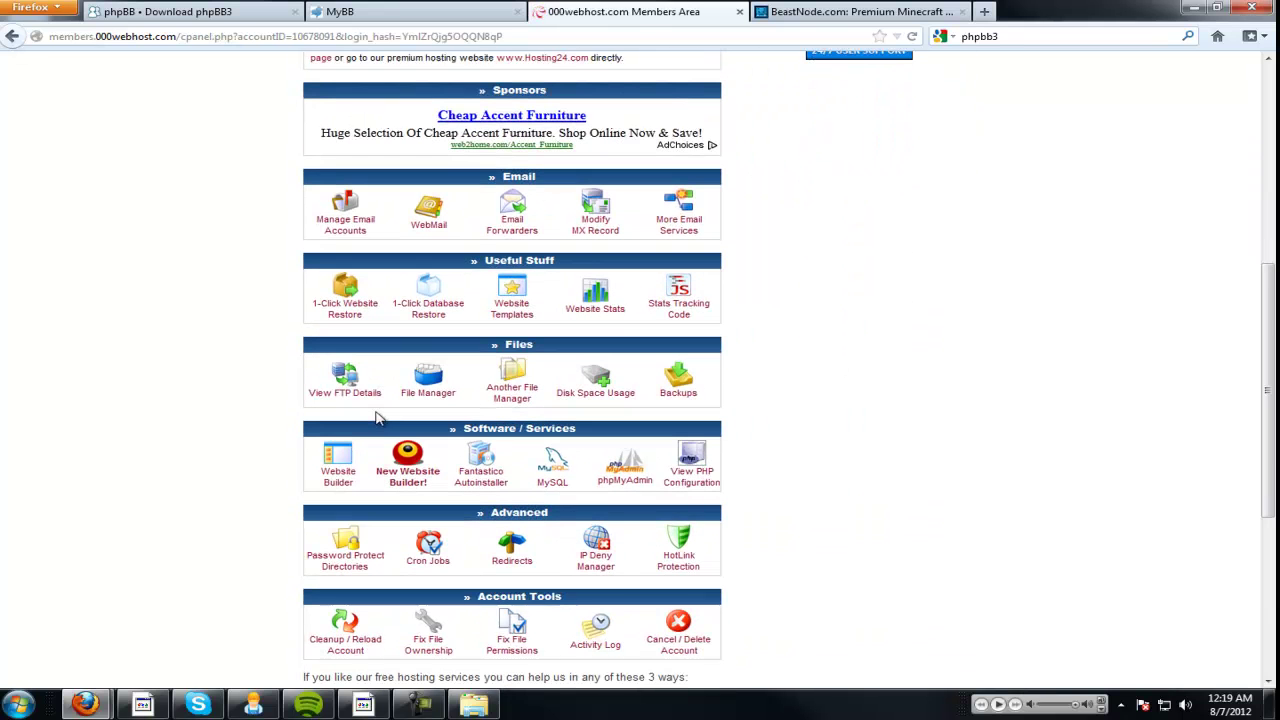
pyautogui.scroll(-1, 378, 418)
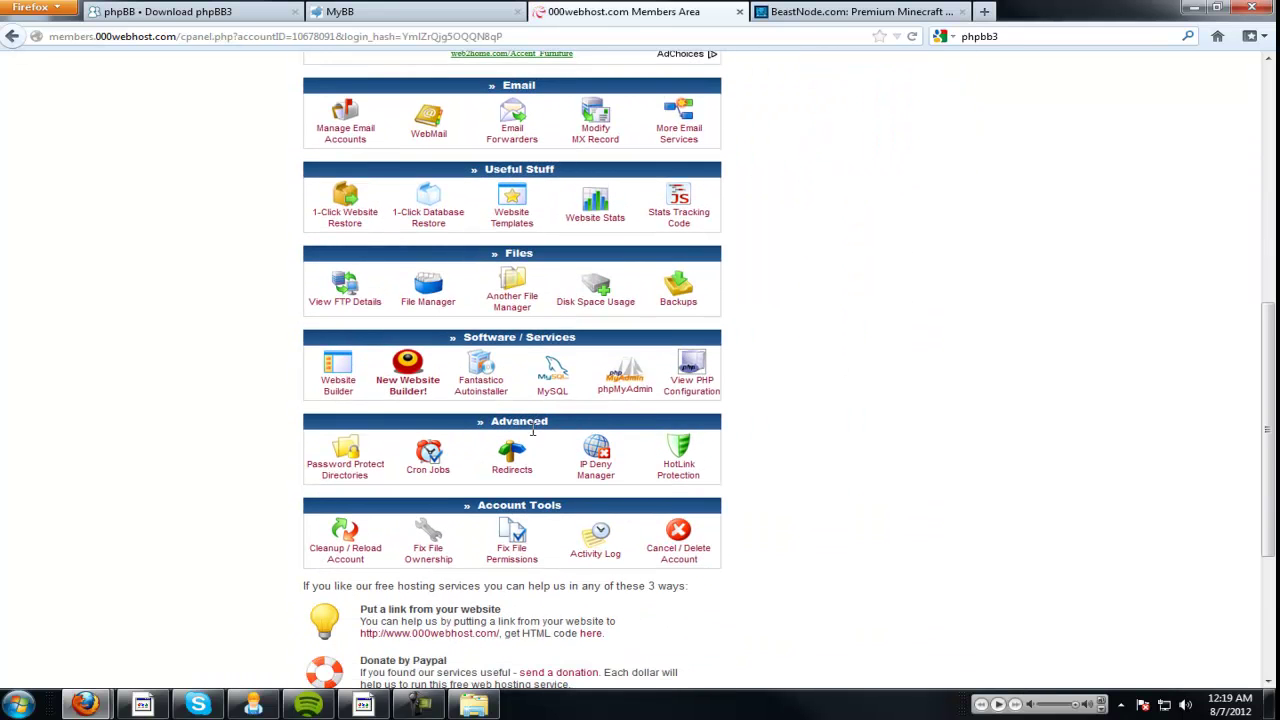
pyautogui.moveTo(458, 338); pyautogui.dragTo(575, 339)
# Try opening the MySQL database management page, then stop the stalled page load.
pyautogui.click(596, 345)
pyautogui.click(539, 391)
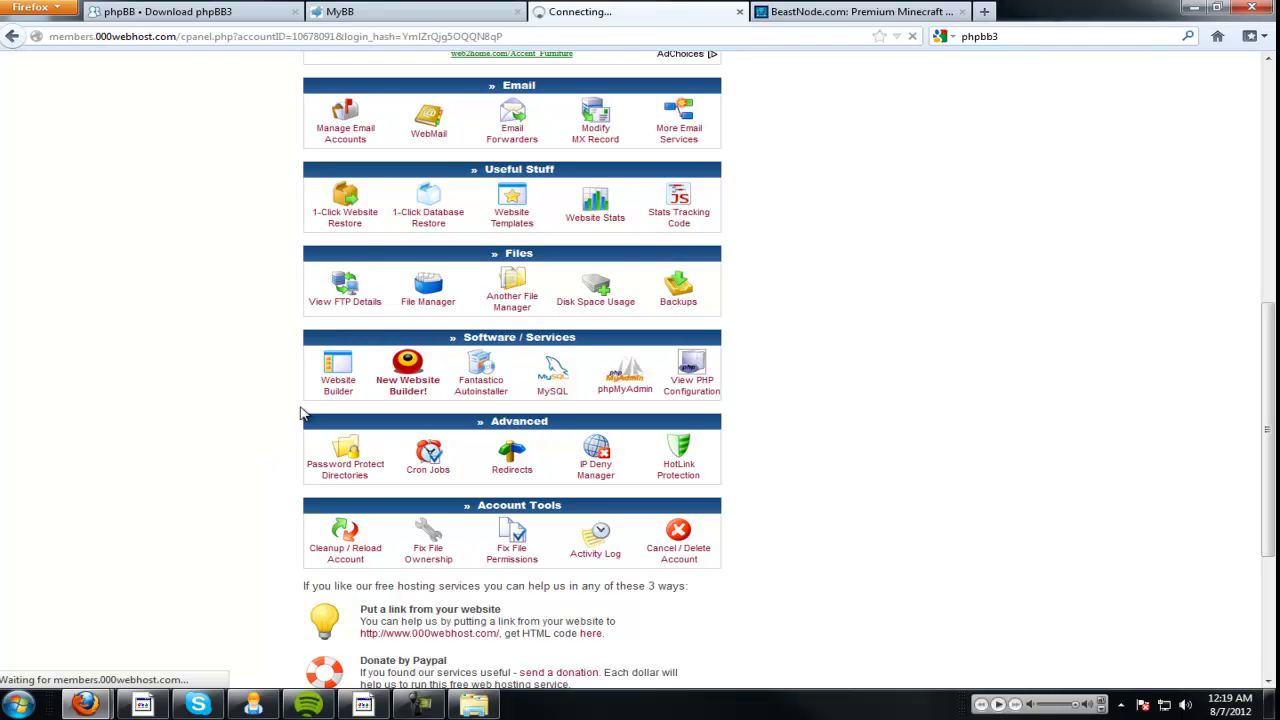
pyautogui.scroll(-5, 310, 408)
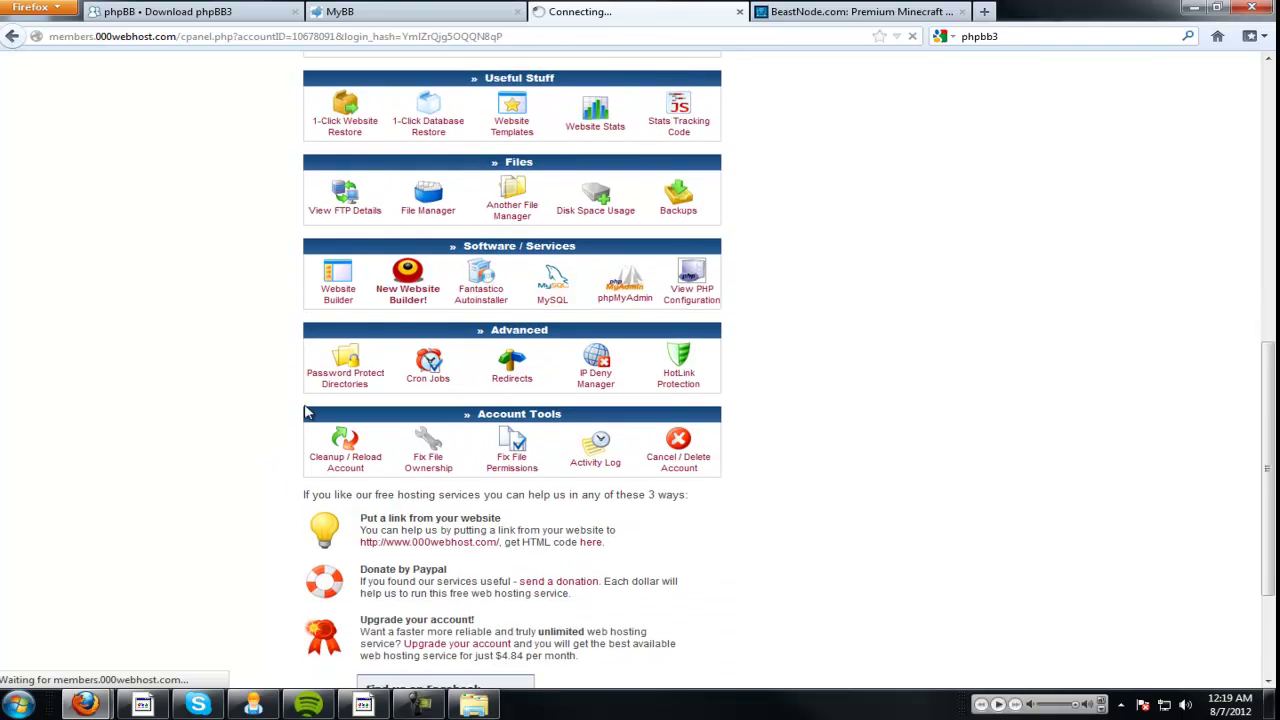
pyautogui.scroll(9, 323, 604)
pyautogui.scroll(2, 338, 615)
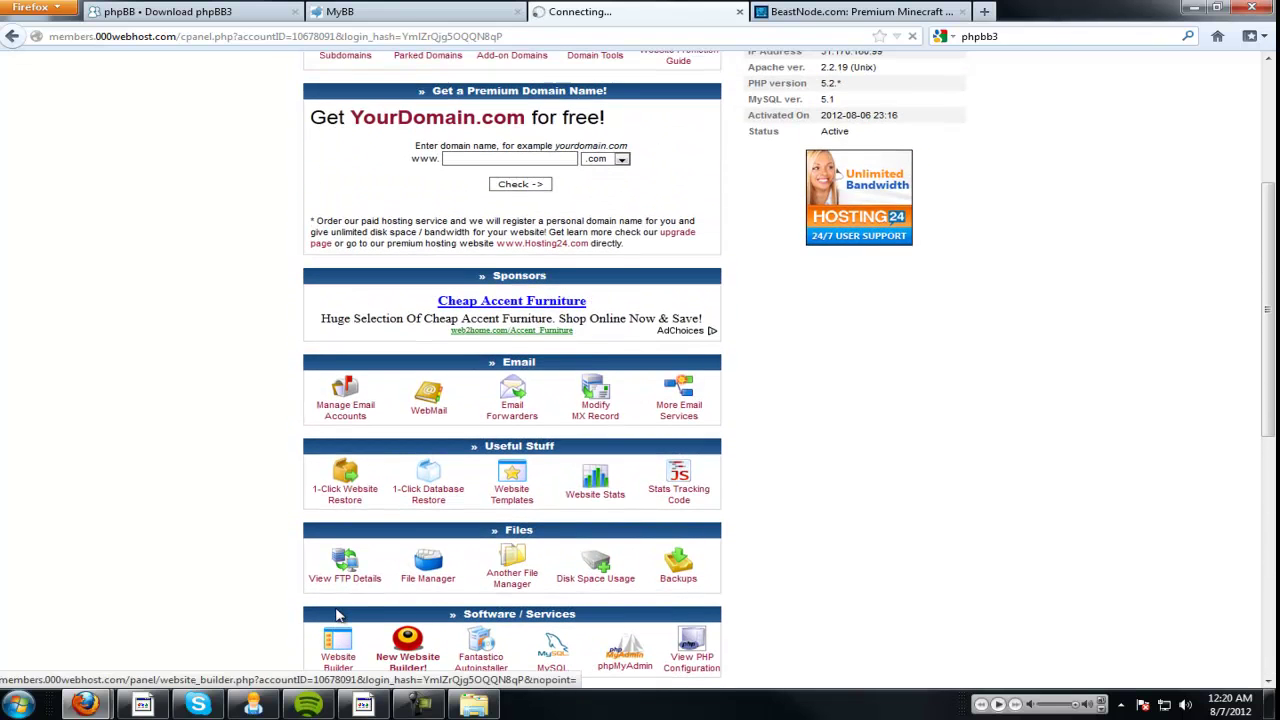
pyautogui.scroll(-2, 338, 620)
pyautogui.scroll(4, 340, 622)
pyautogui.scroll(3, 340, 622)
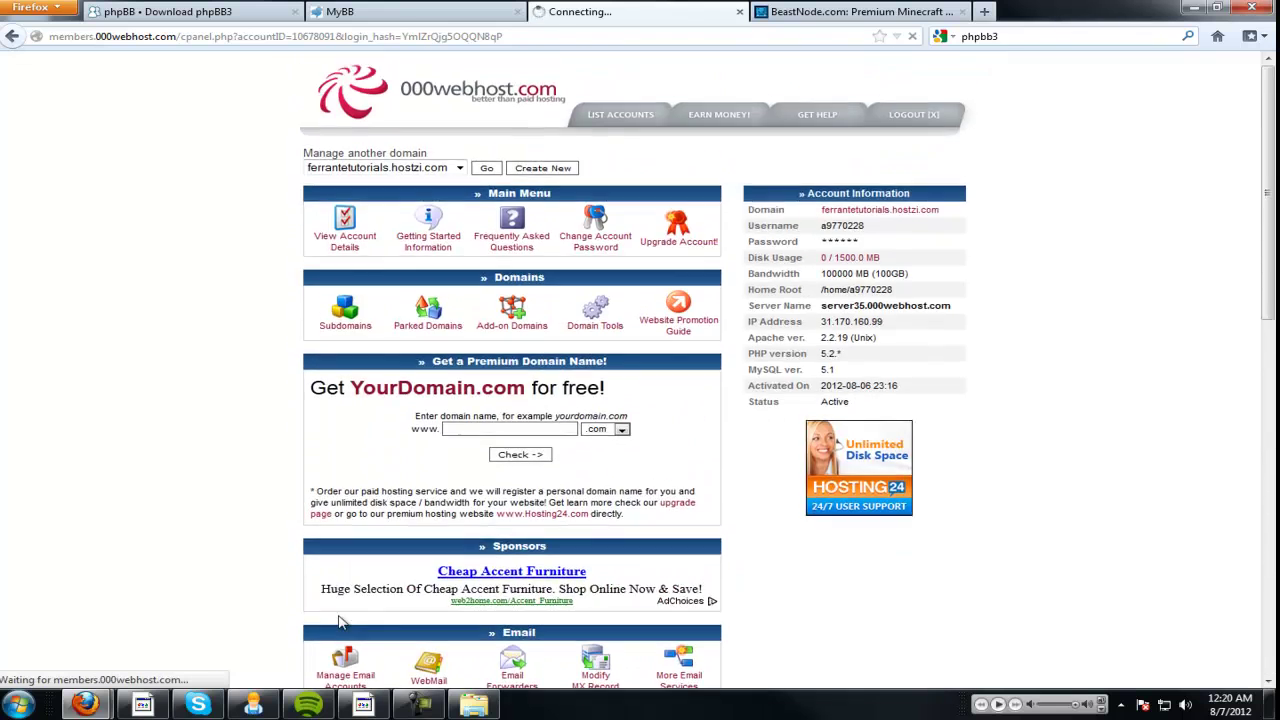
pyautogui.scroll(-2, 338, 622)
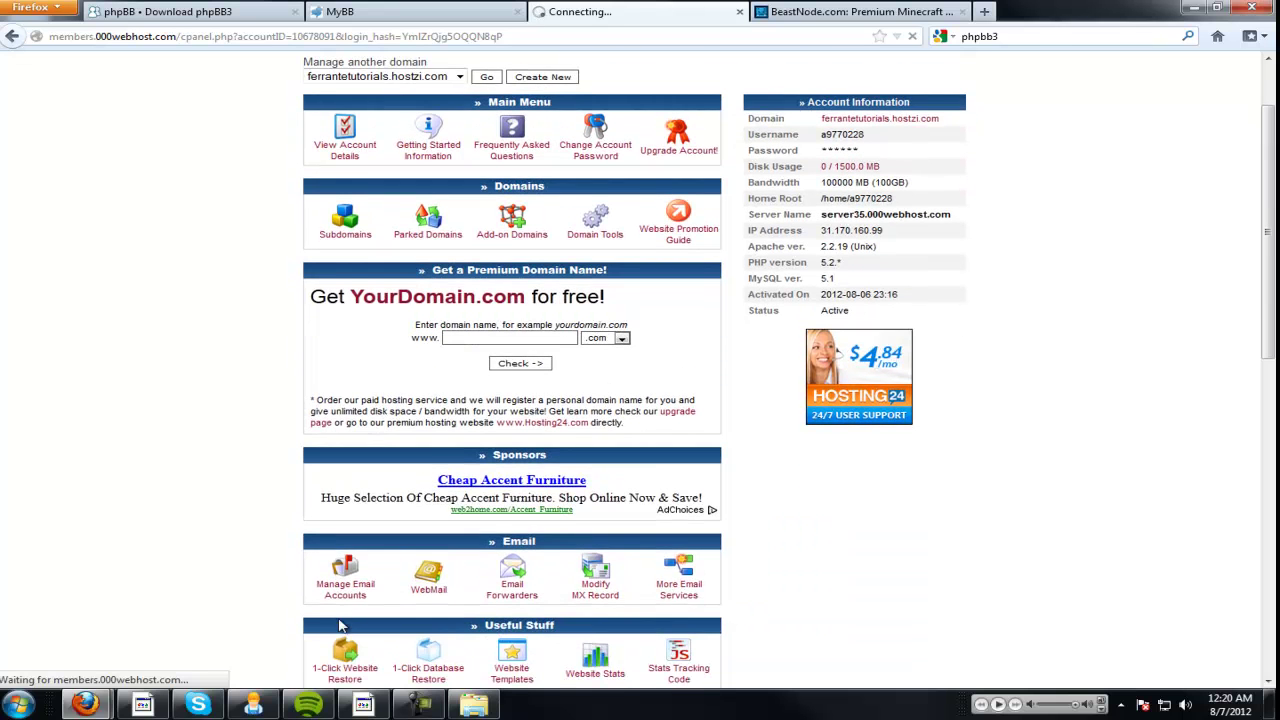
pyautogui.scroll(-4, 340, 624)
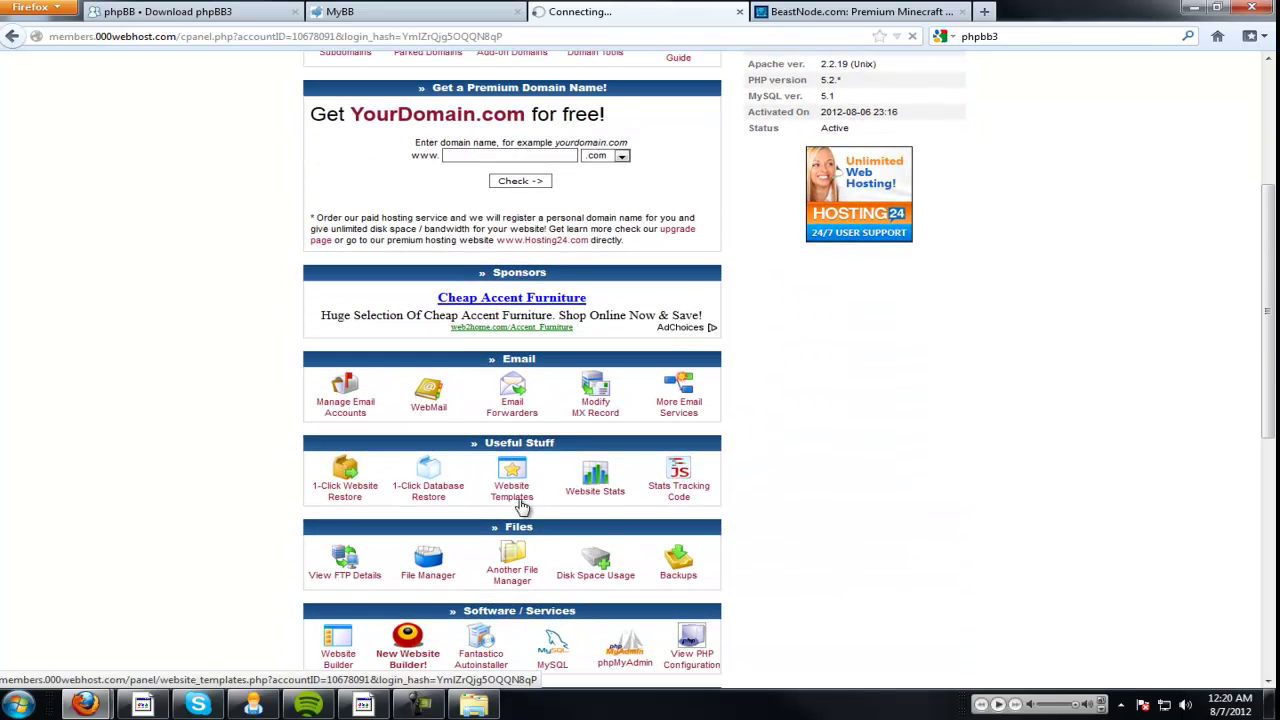
pyautogui.click(560, 648)
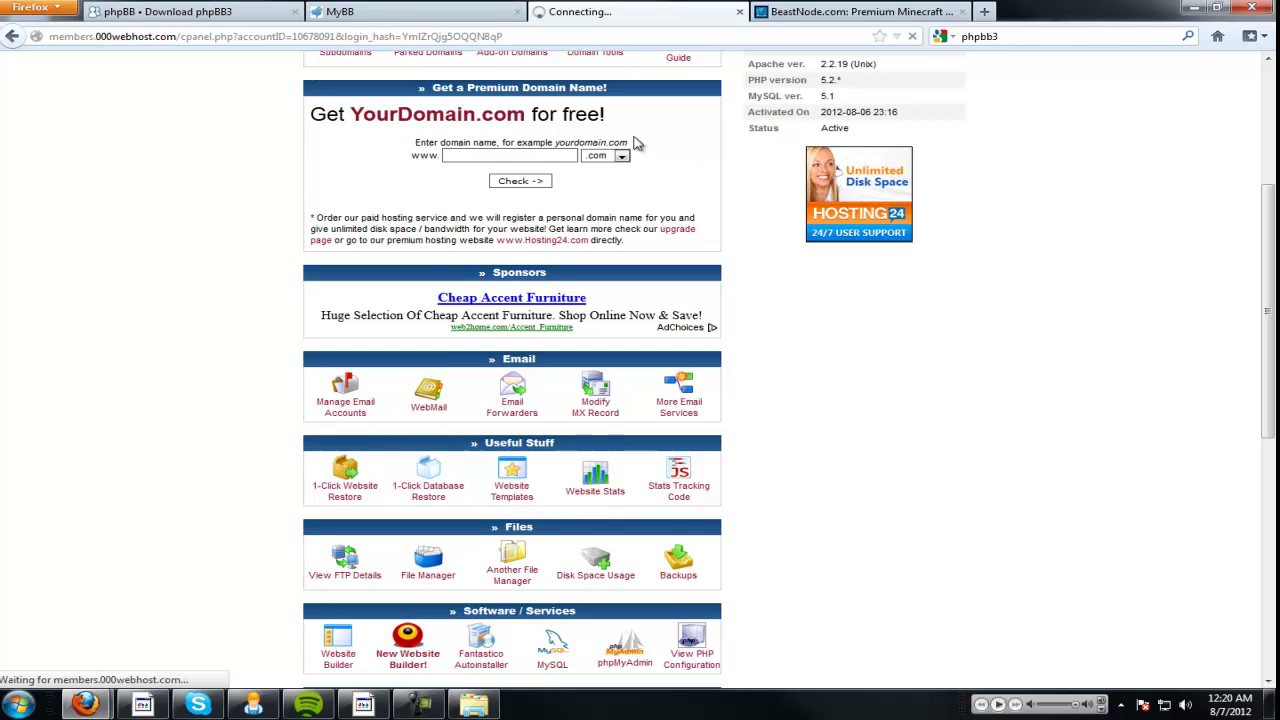
pyautogui.click(945, 36)
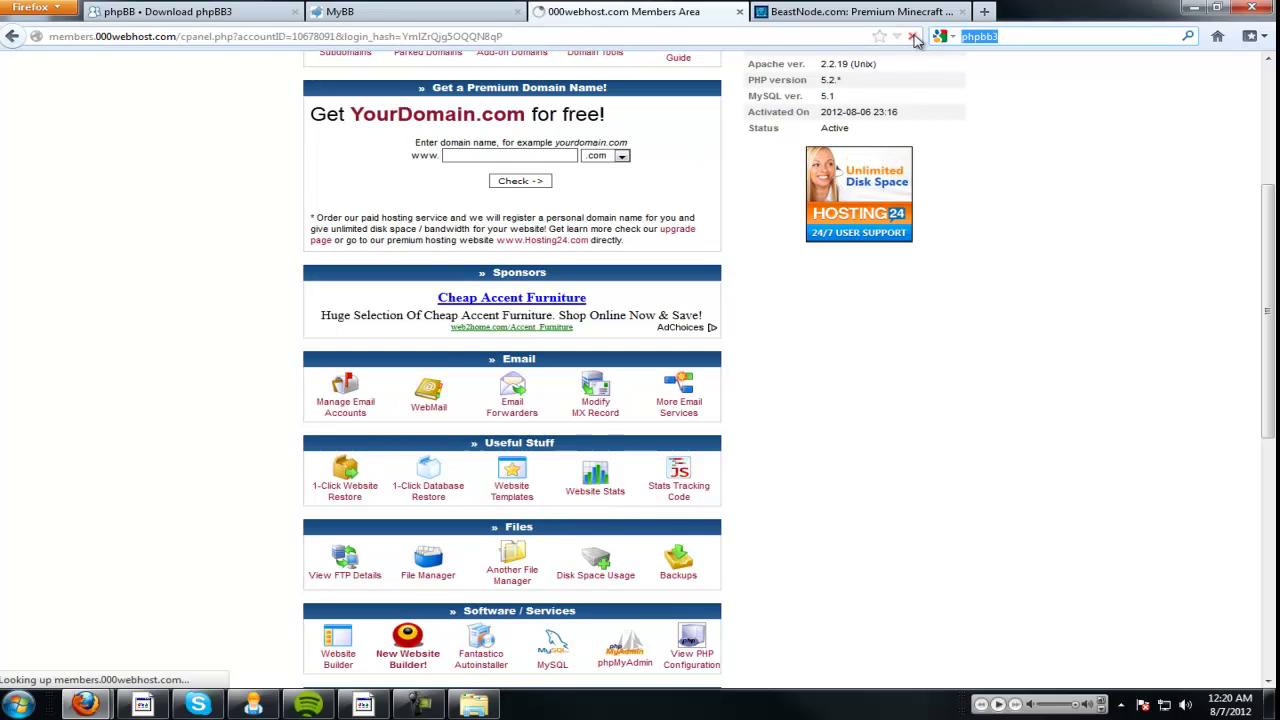
# On the MySQL page, enter the new database name, user name and password twice, and submit.
pyautogui.click(572, 645)
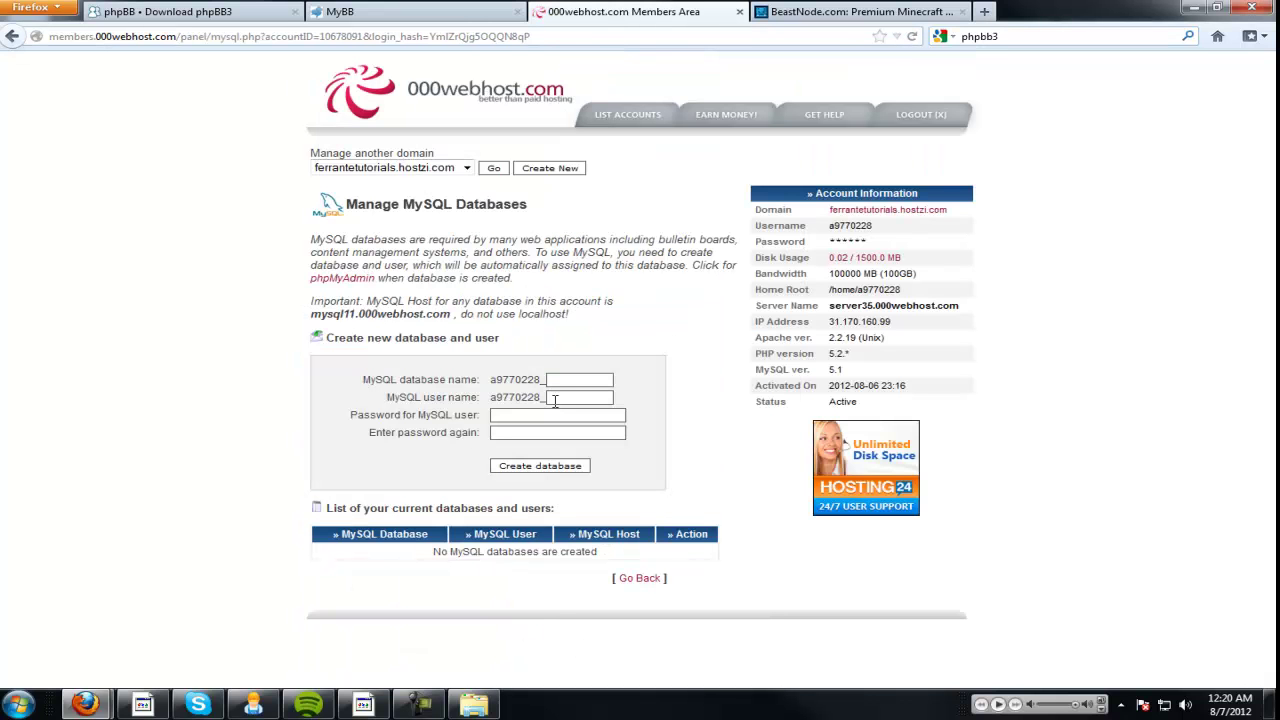
pyautogui.moveTo(490, 380); pyautogui.dragTo(548, 397)
pyautogui.click(520, 393)
pyautogui.click(558, 397)
pyautogui.click(590, 396)
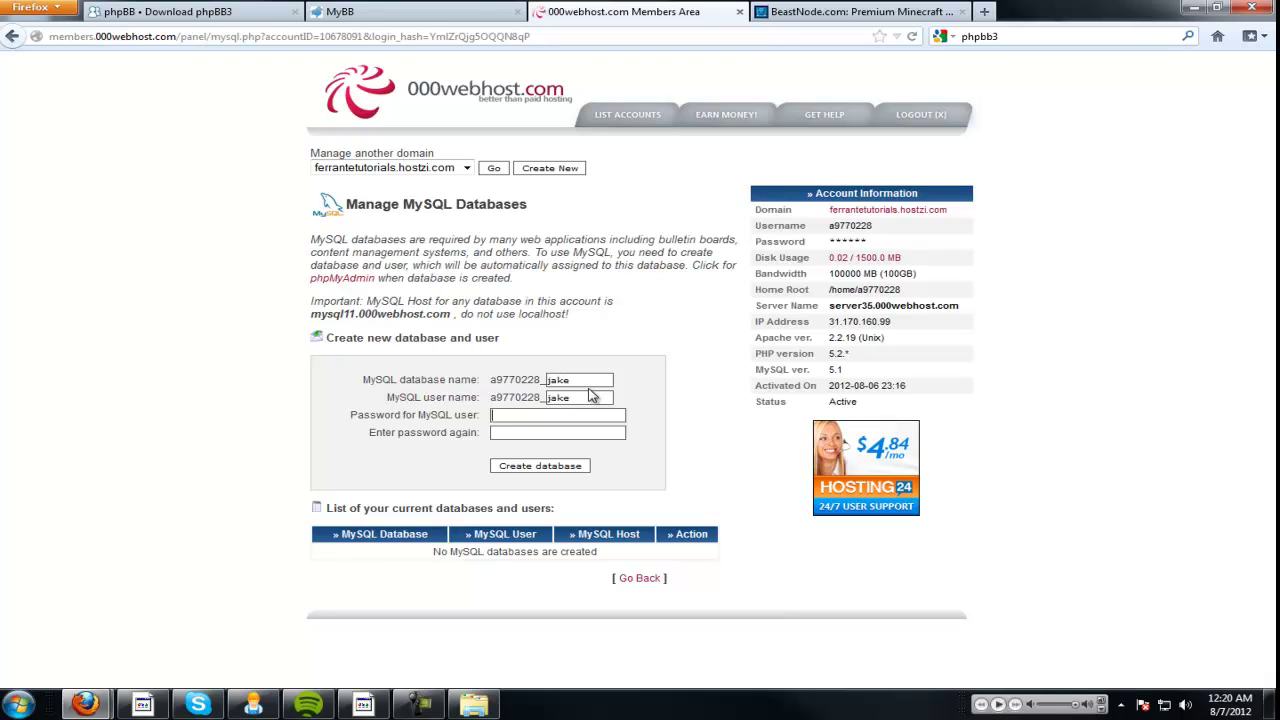
pyautogui.press('Tab')
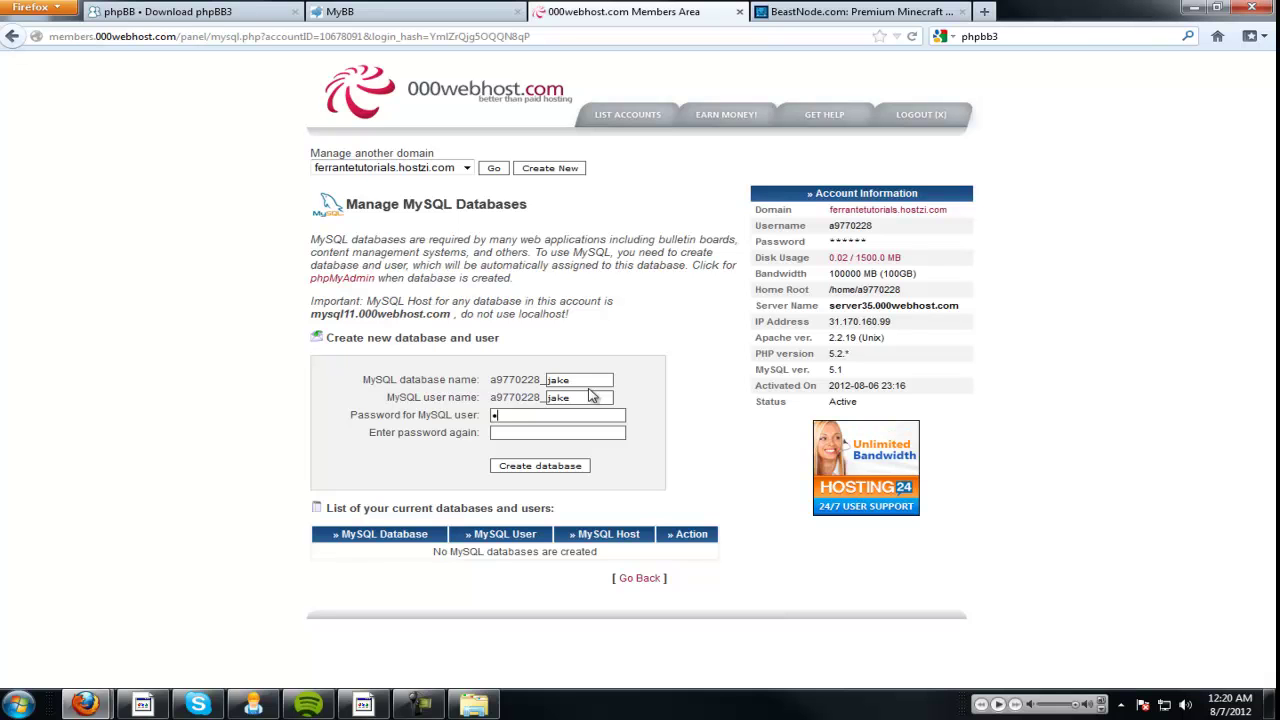
pyautogui.write('j')
pyautogui.press('Tab')
pyautogui.write('j')
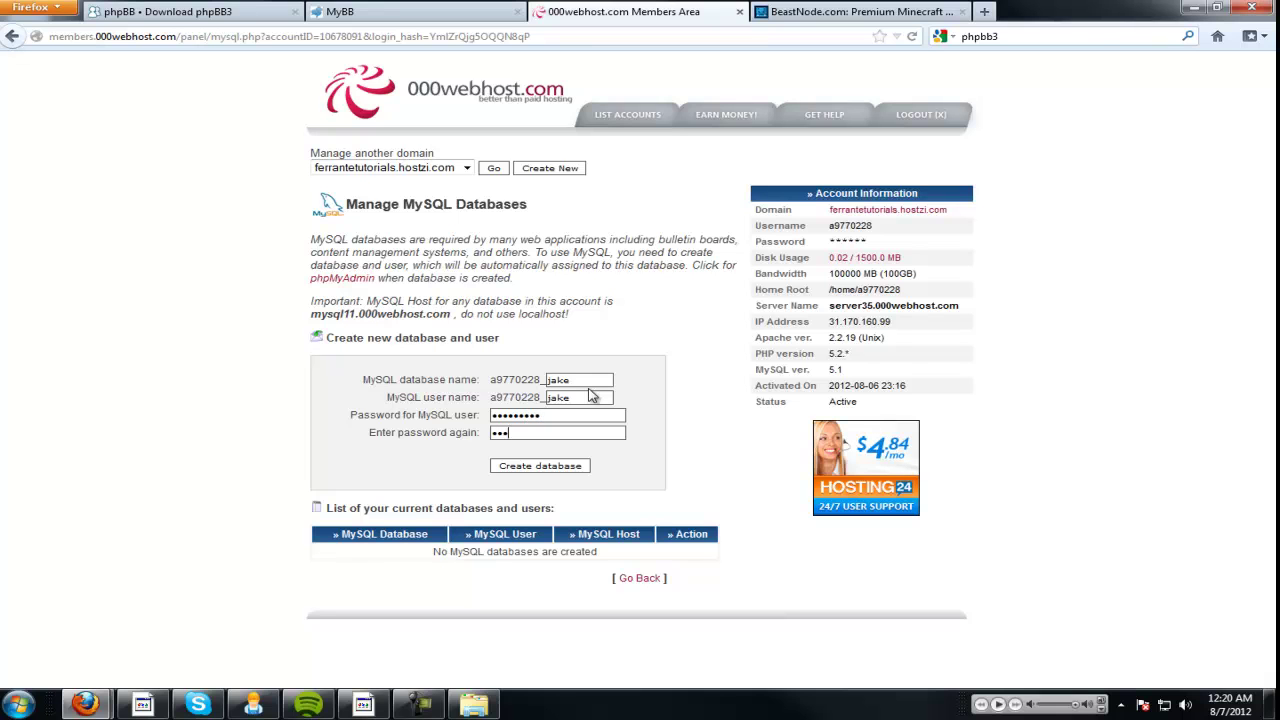
pyautogui.click(563, 467)
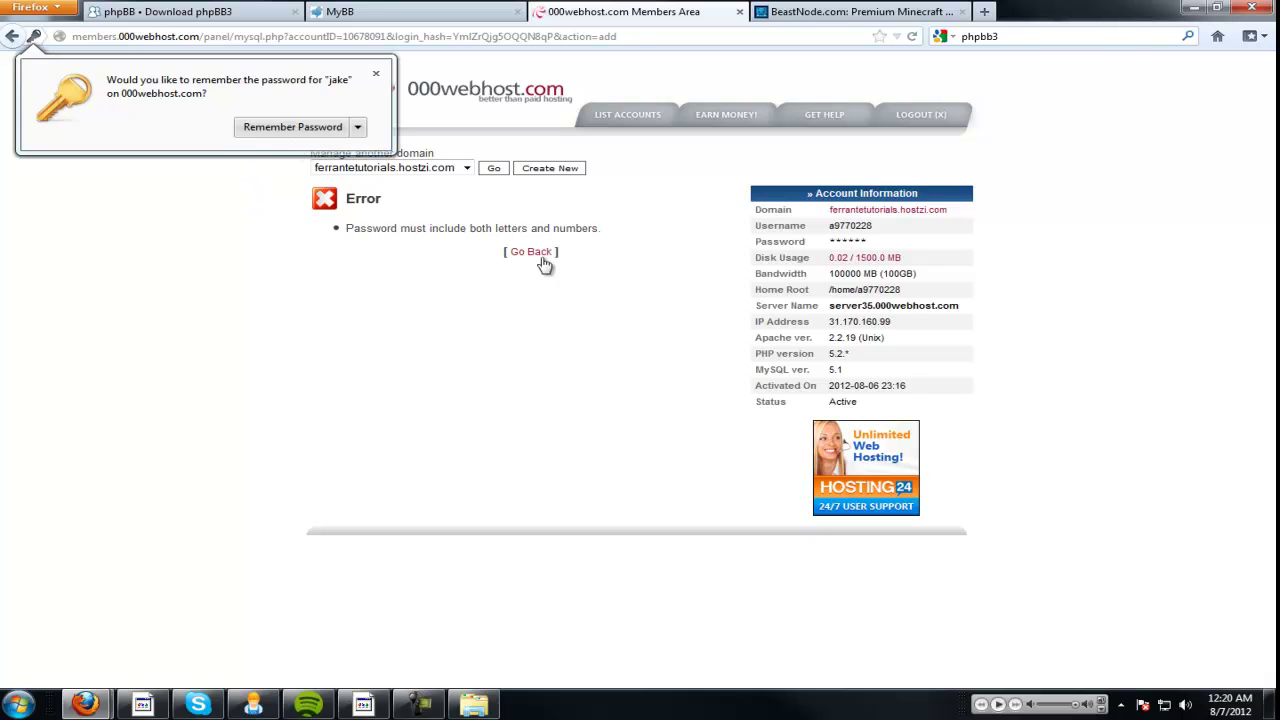
# After the password error, go back, retype a valid password and create the database.
pyautogui.click(530, 251)
pyautogui.click(580, 416)
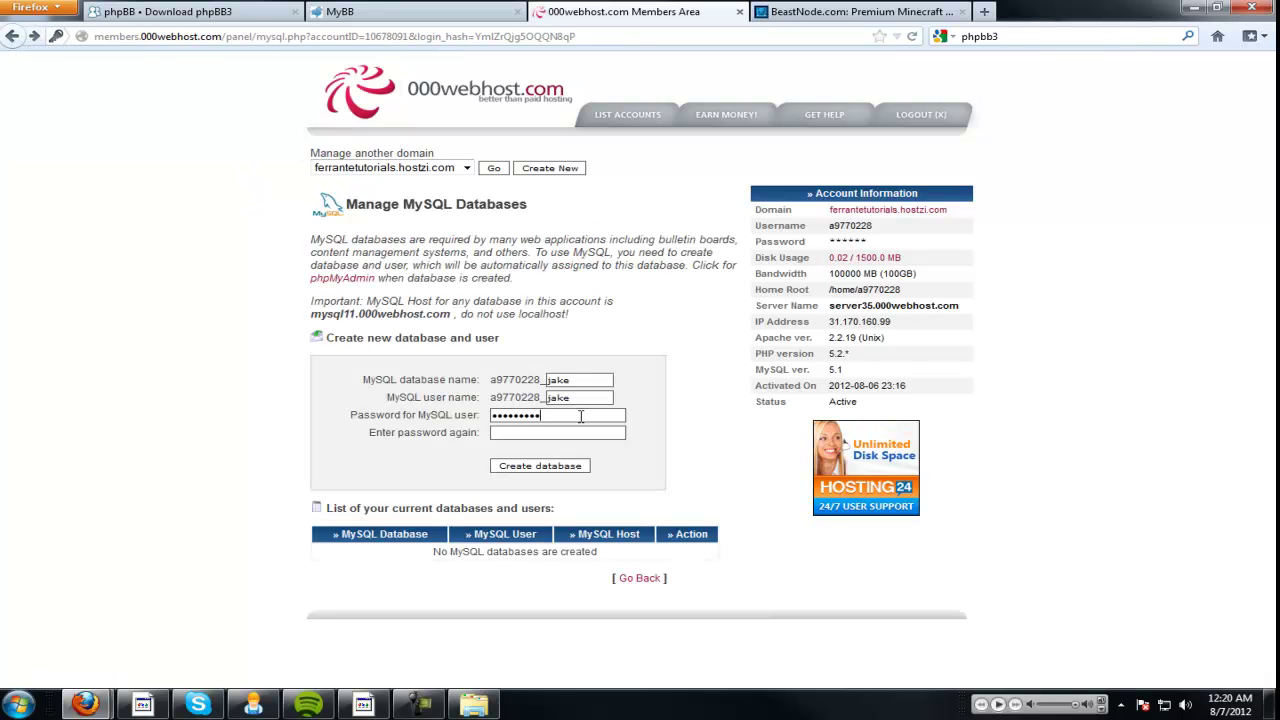
pyautogui.write('s')
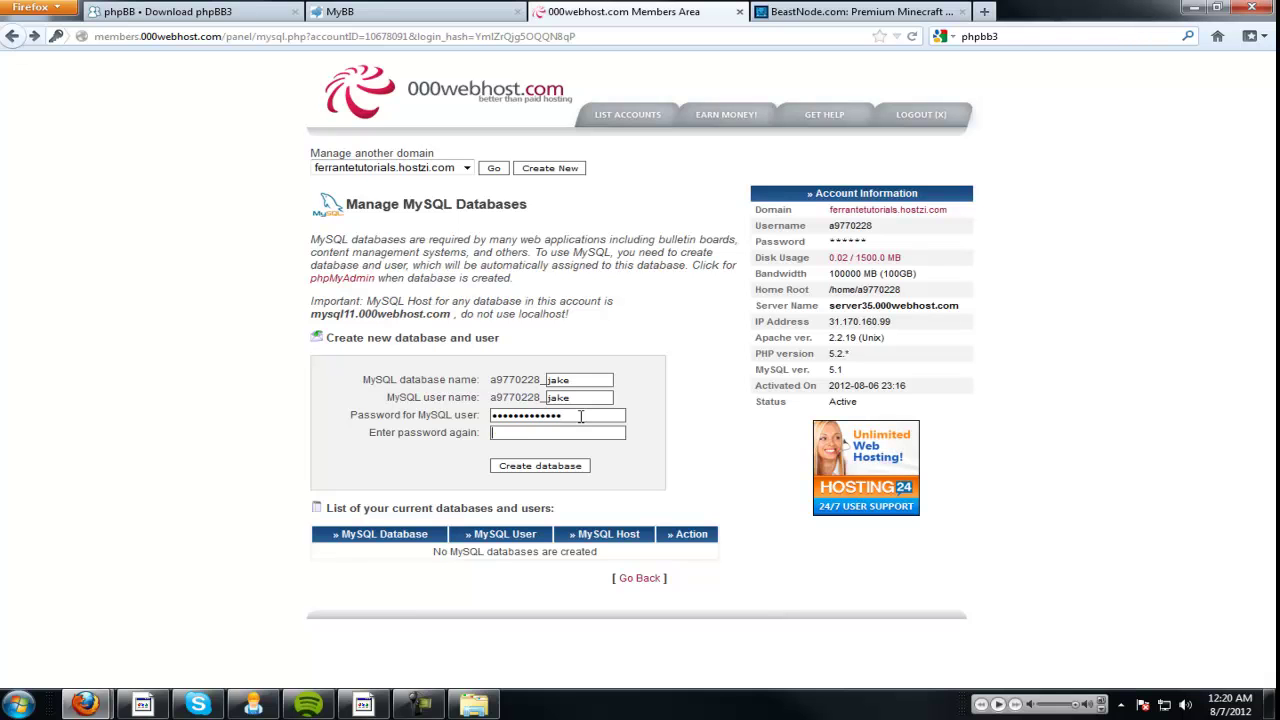
pyautogui.press('BackSpace')
pyautogui.press('BackSpace')
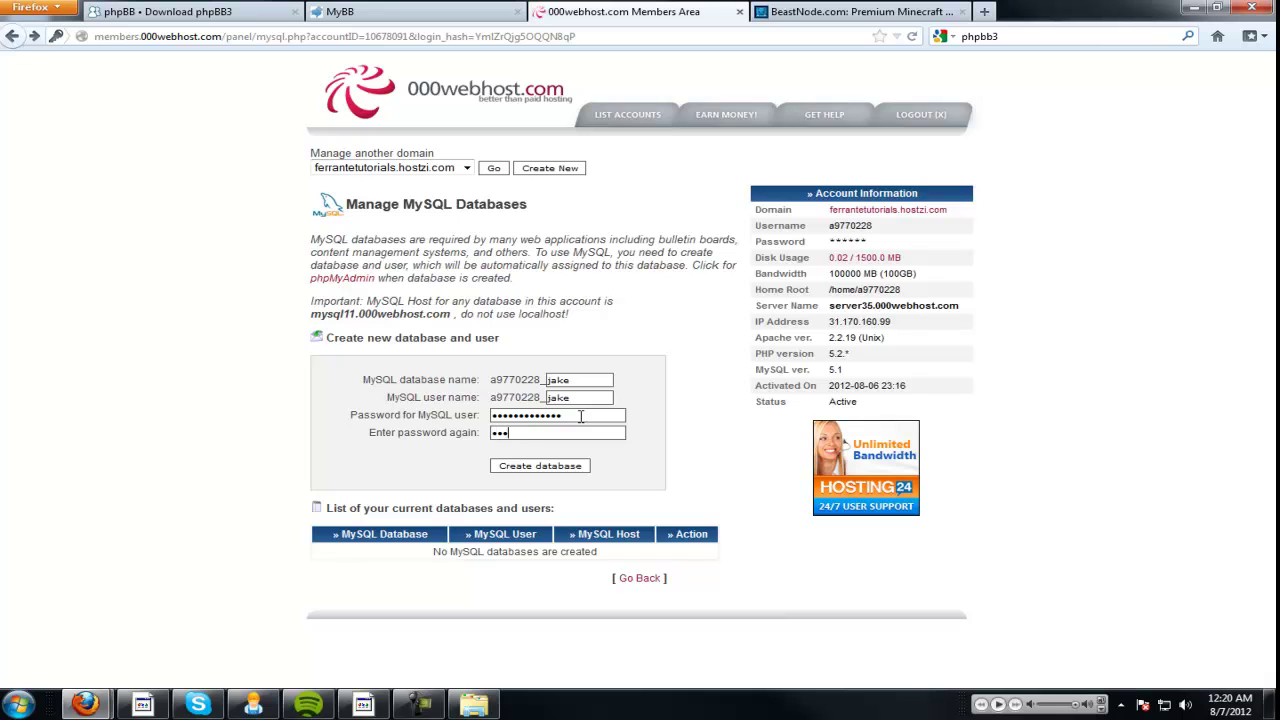
pyautogui.write('•••')
pyautogui.click(555, 468)
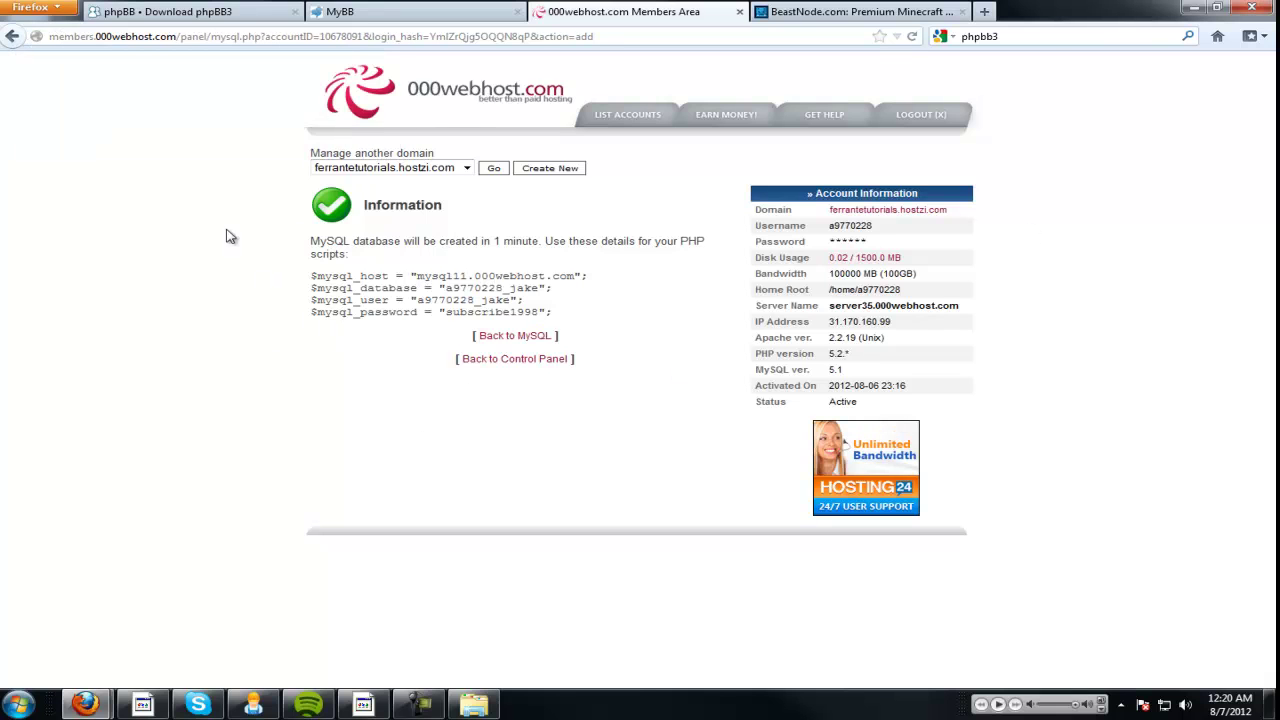
# Return to the control panel and log into the net2ftp File Manager with the FTP password.
pyautogui.click(540, 338)
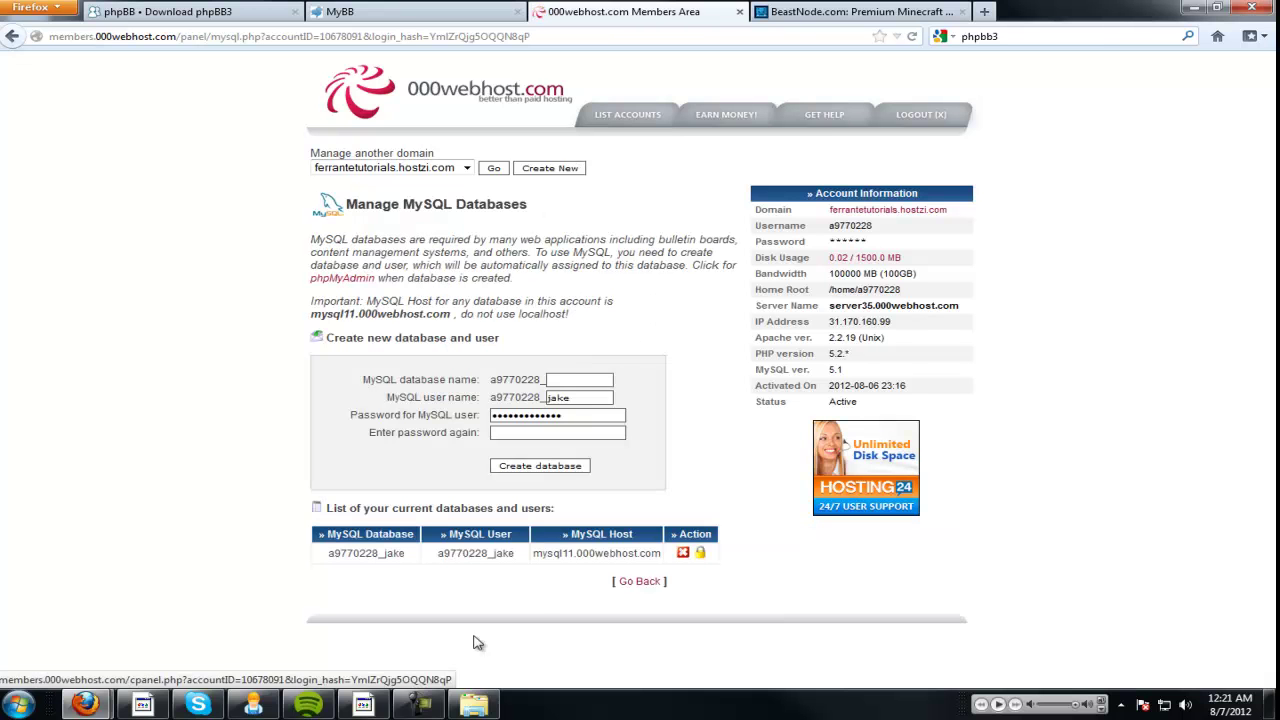
pyautogui.click(639, 581)
pyautogui.scroll(-3, 590, 345)
pyautogui.scroll(-2, 519, 514)
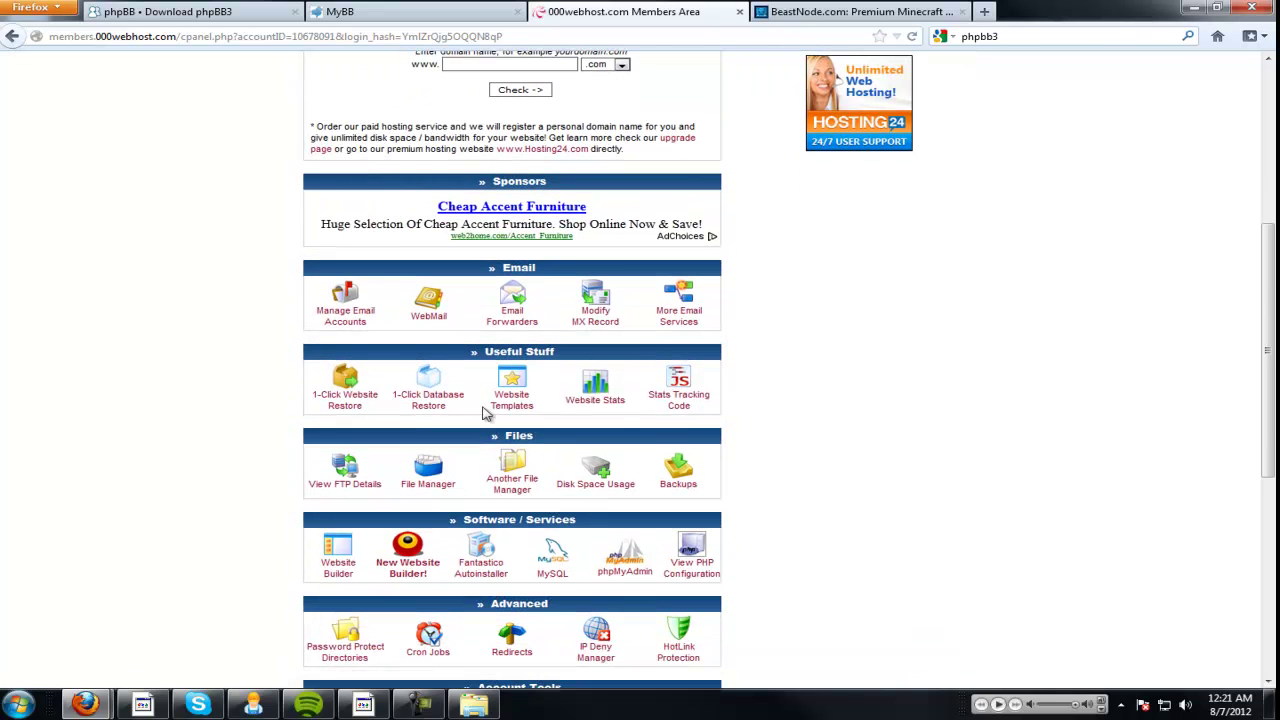
pyautogui.click(430, 472)
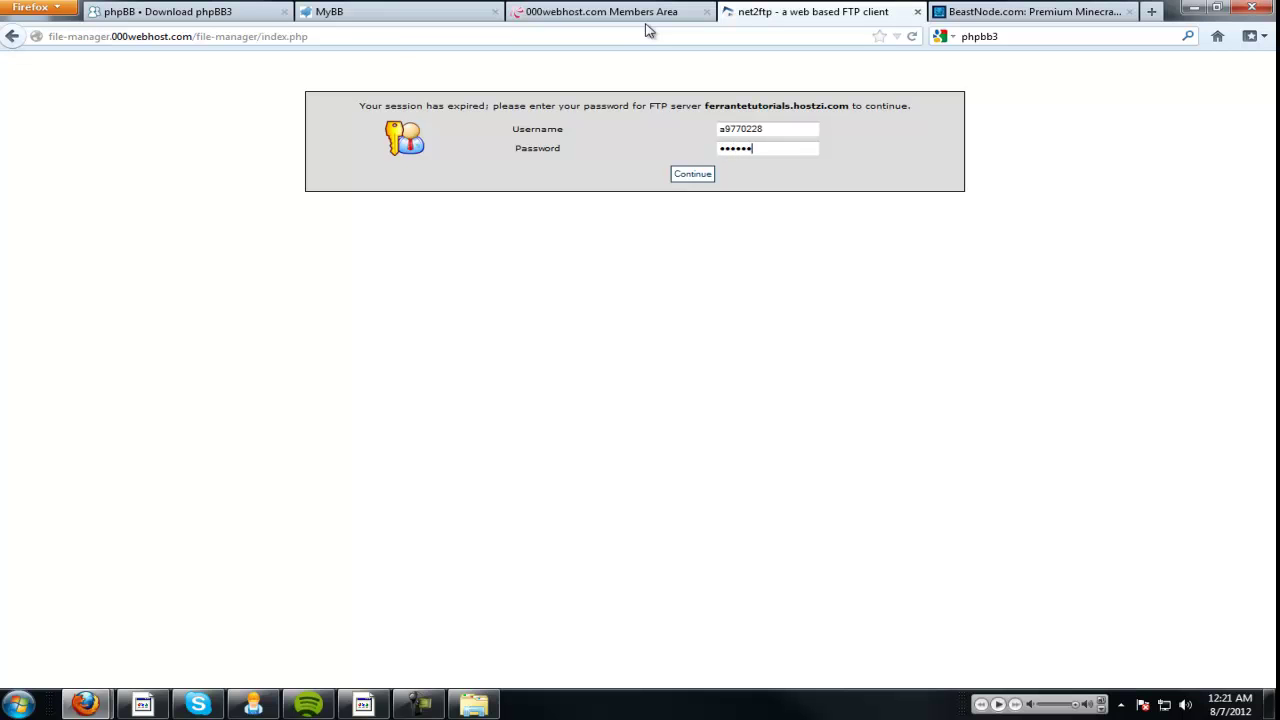
pyautogui.press('Return')
pyautogui.click(300, 128)
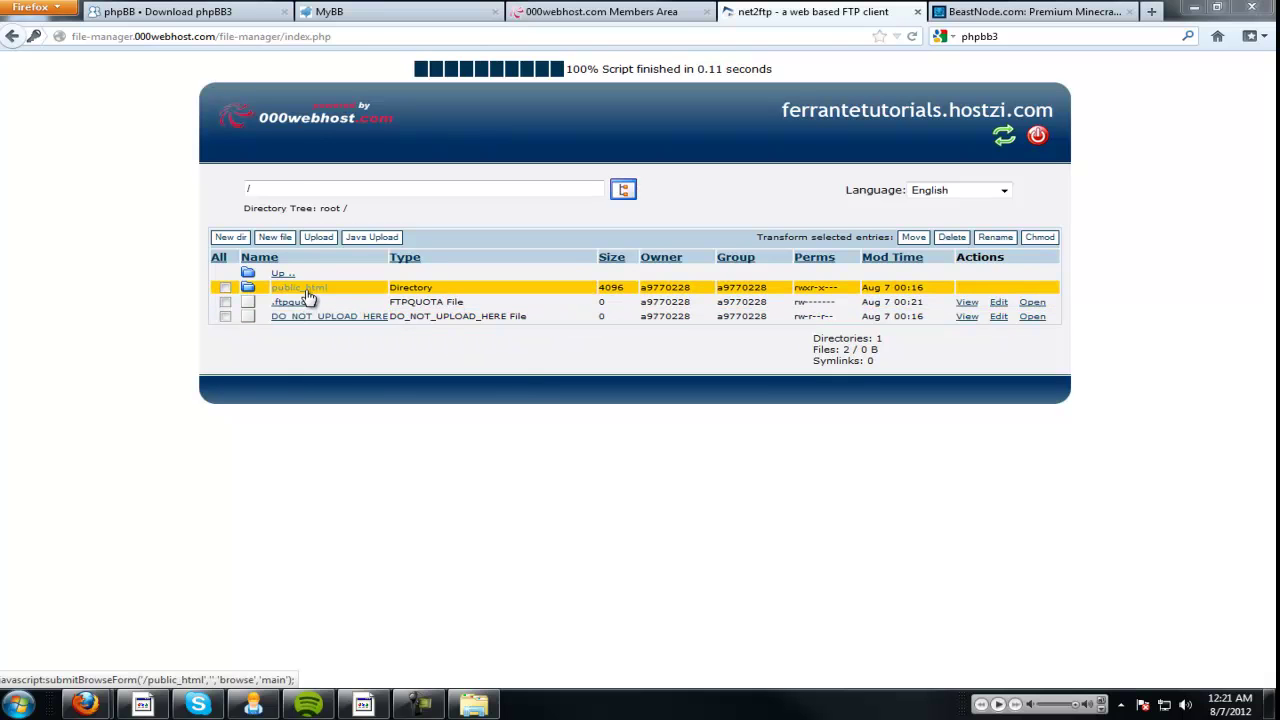
# Upload phpBB3.zip as an archive into public_html so it unpacks there.
pyautogui.click(306, 289)
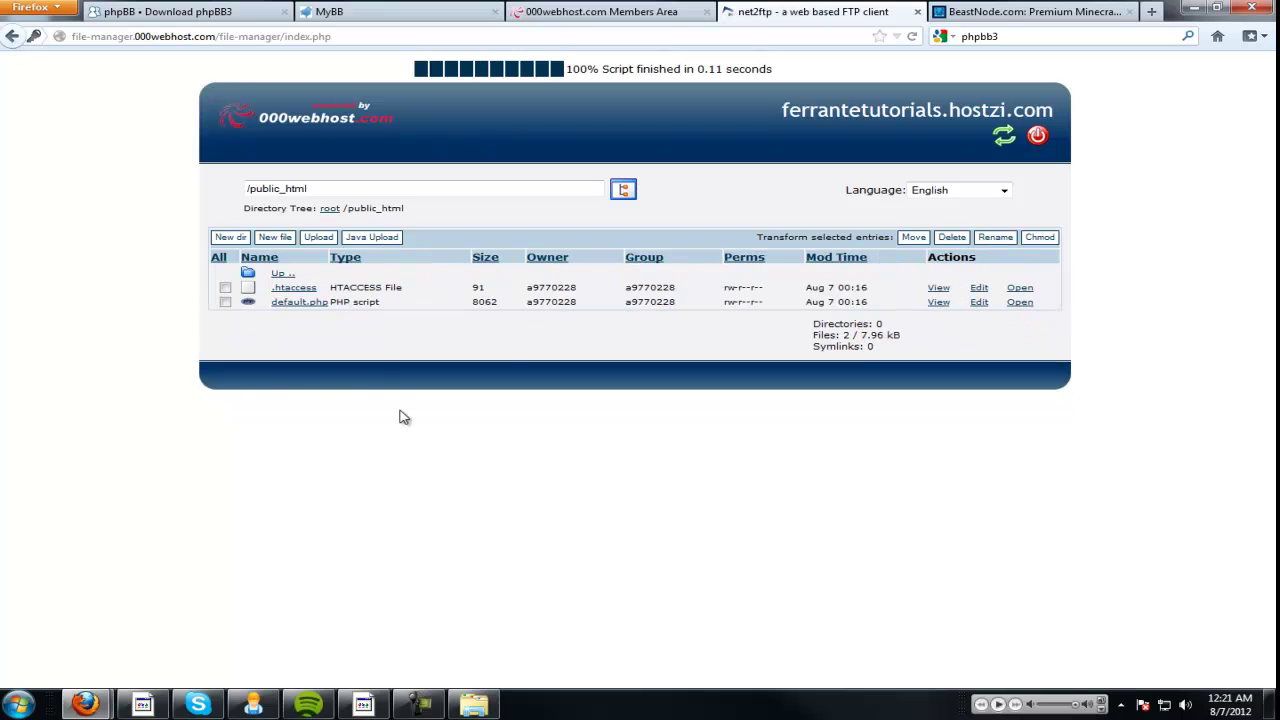
pyautogui.click(318, 240)
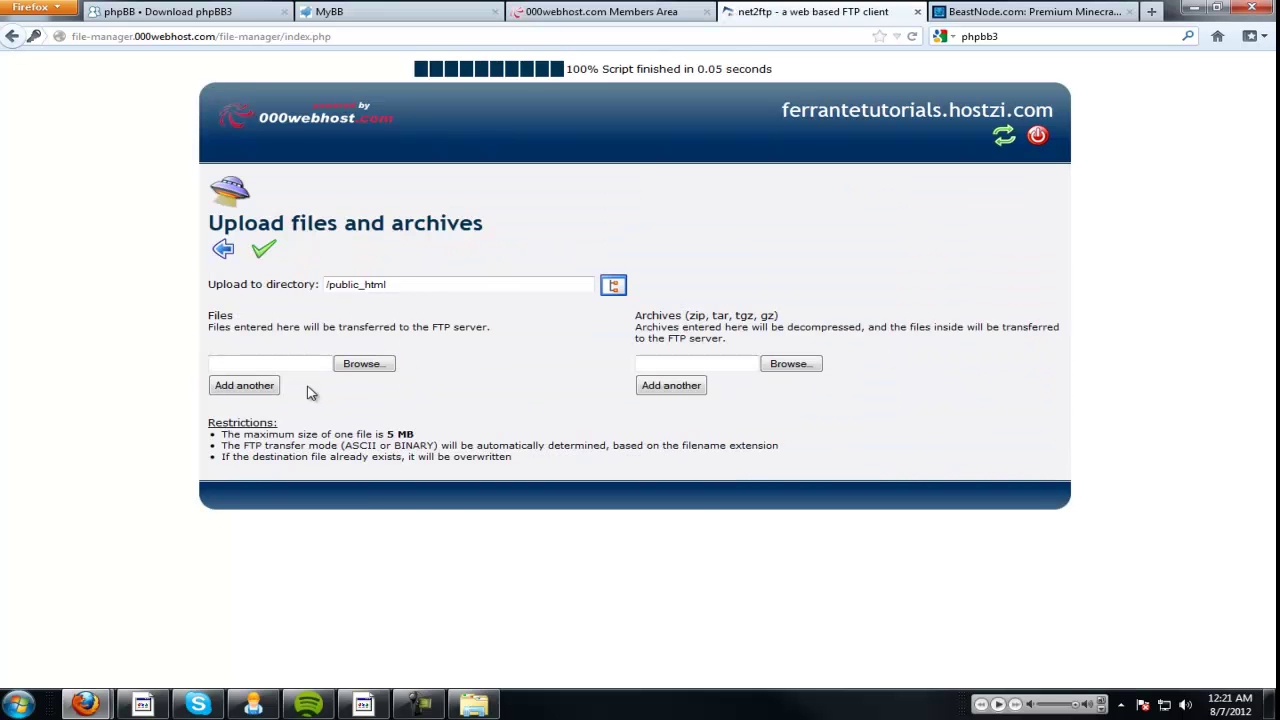
pyautogui.click(790, 363)
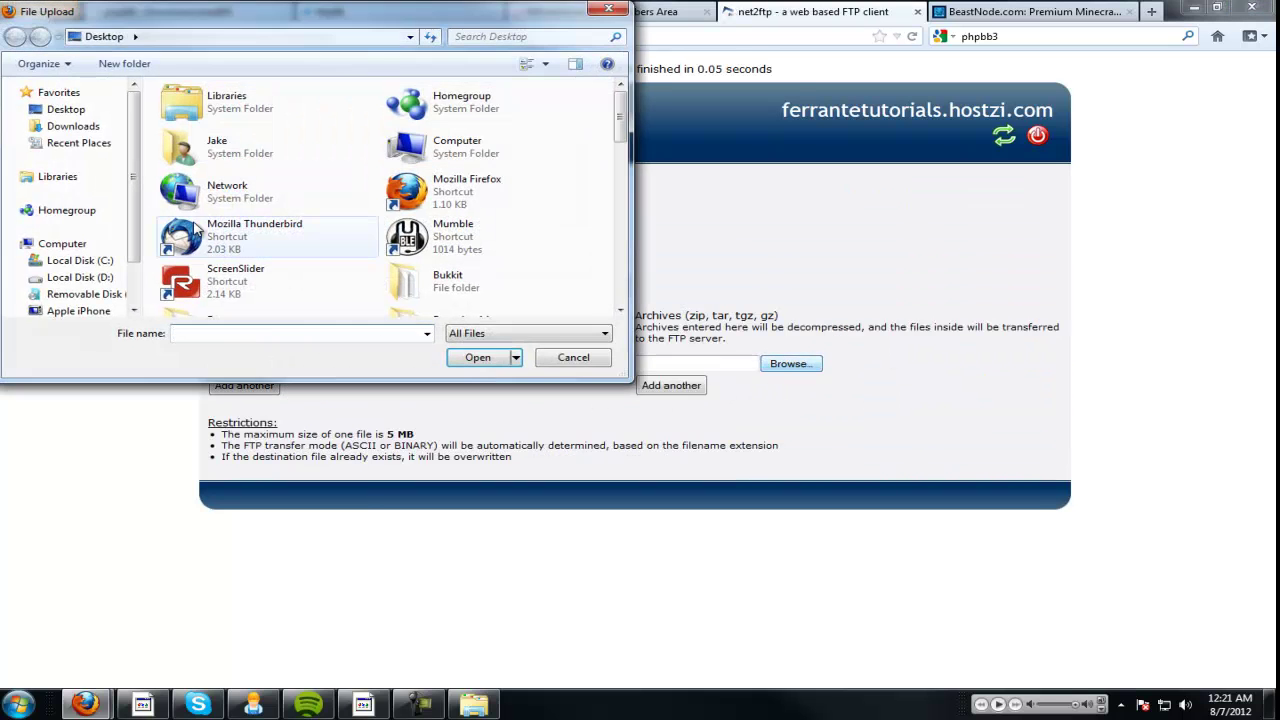
pyautogui.scroll(-5, 368, 244)
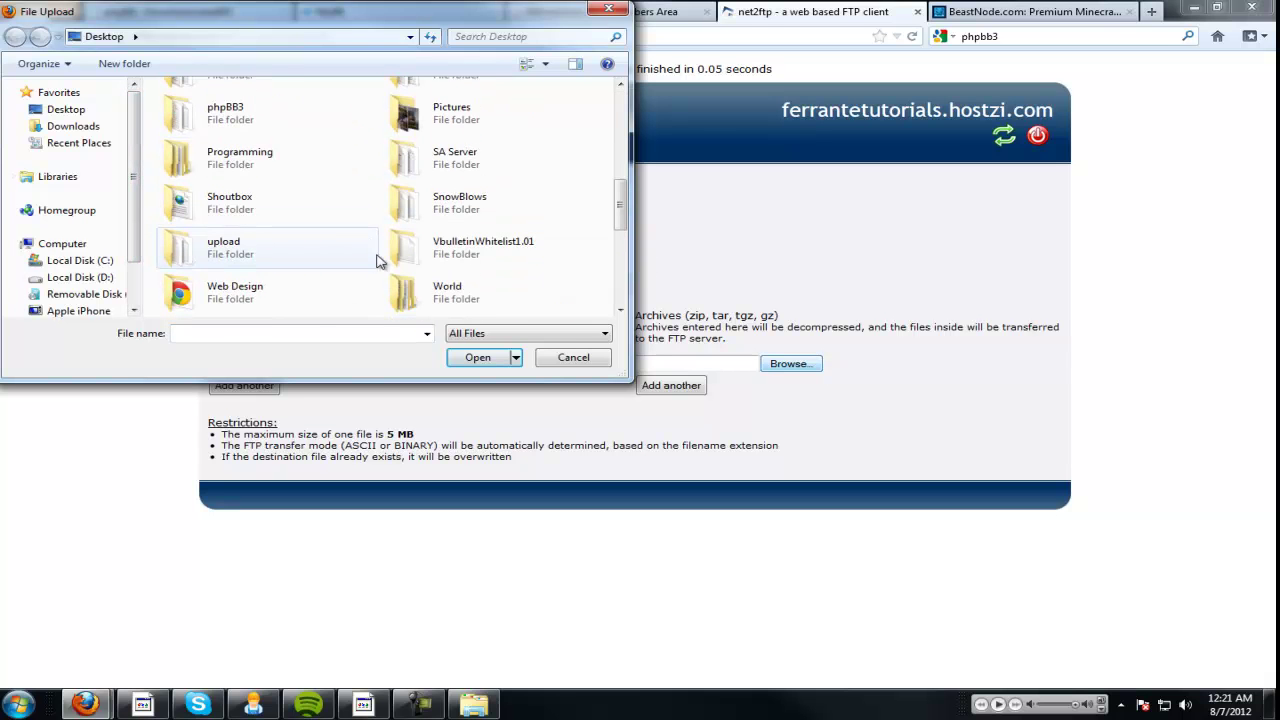
pyautogui.scroll(3, 337, 240)
pyautogui.doubleClick(320, 238)
pyautogui.scroll(-6, 320, 240)
pyautogui.doubleClick(243, 162)
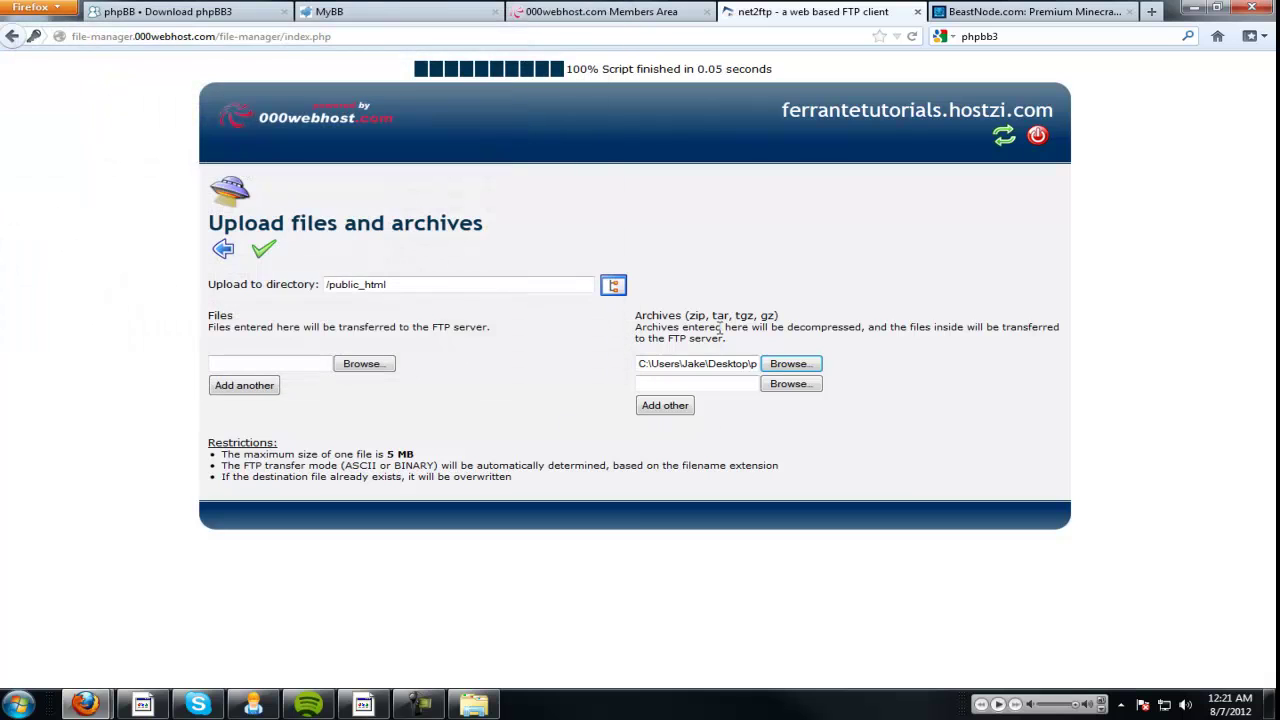
pyautogui.click(265, 252)
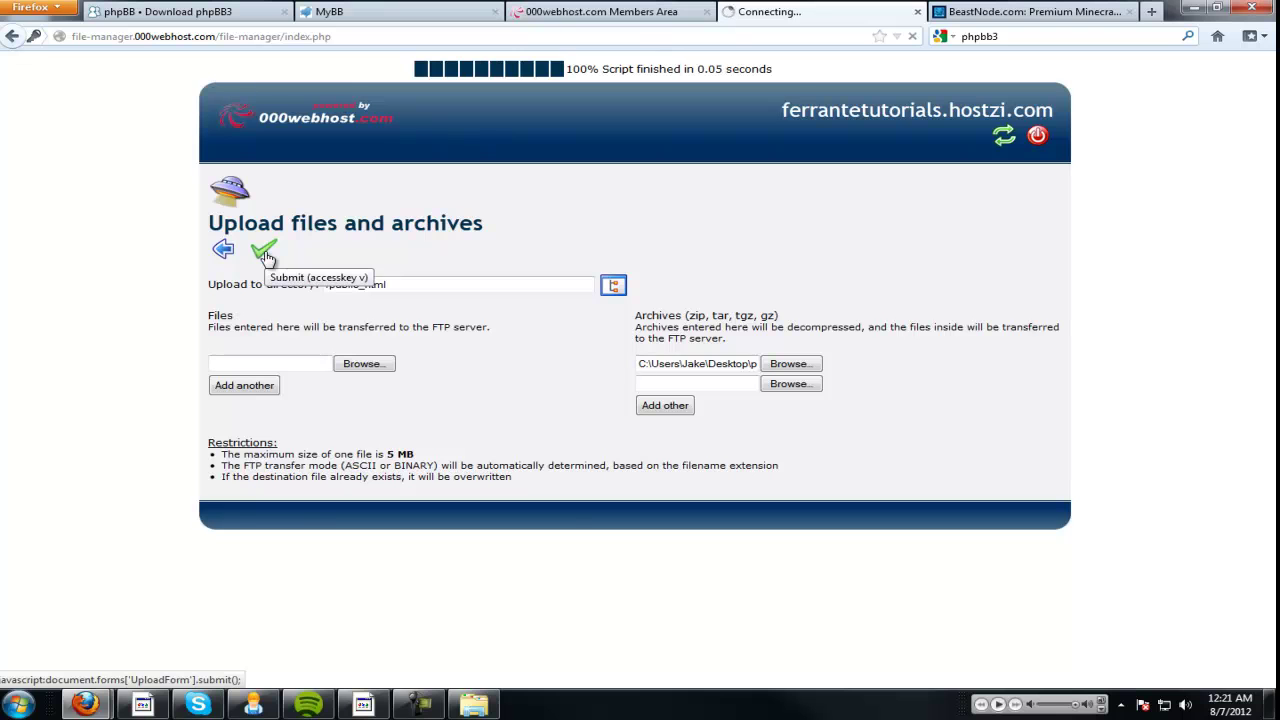
# Browse the other tabs and the 000webhost members area while the upload runs.
pyautogui.click(265, 252)
pyautogui.click(600, 11)
pyautogui.click(770, 11)
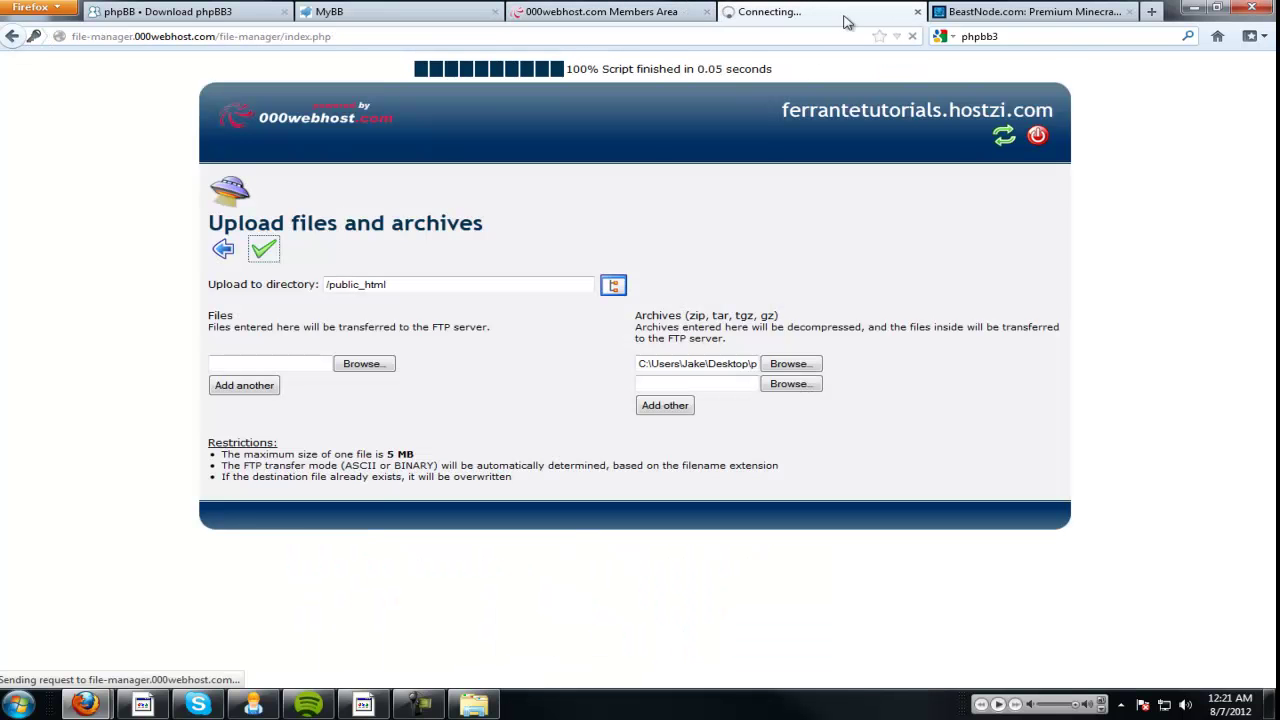
pyautogui.click(636, 11)
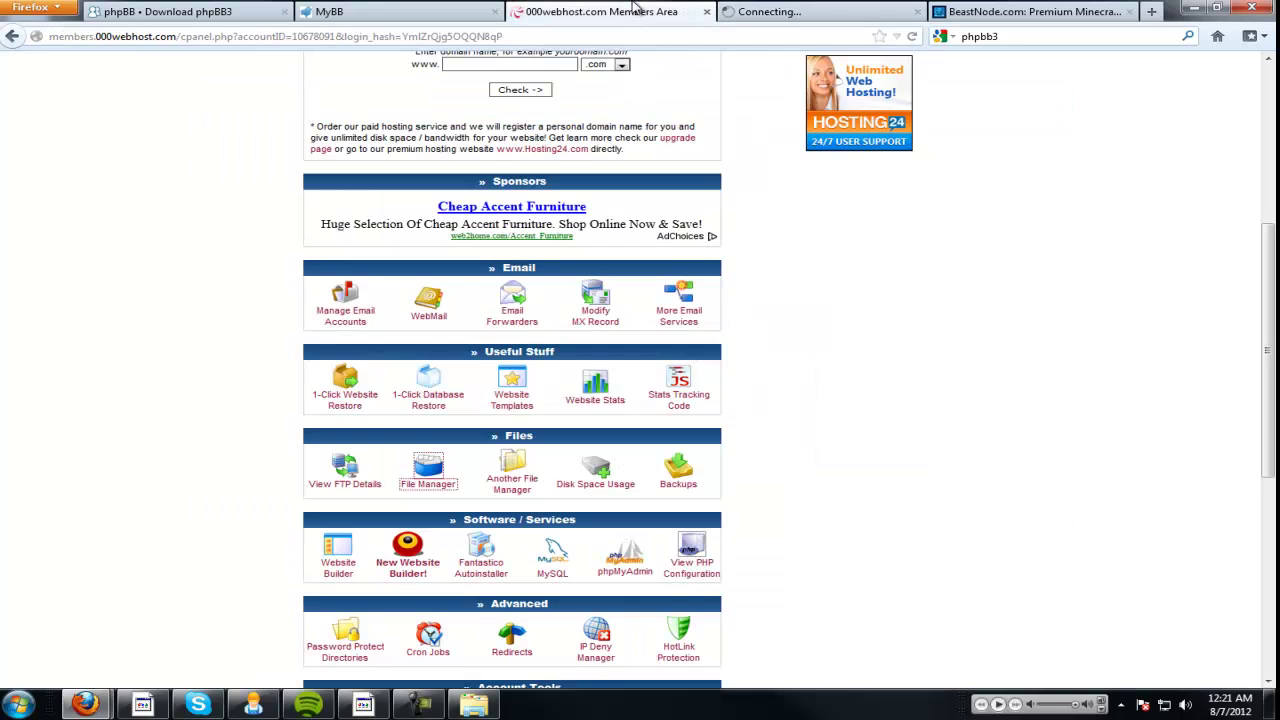
pyautogui.scroll(4, 614, 193)
pyautogui.scroll(-5, 603, 297)
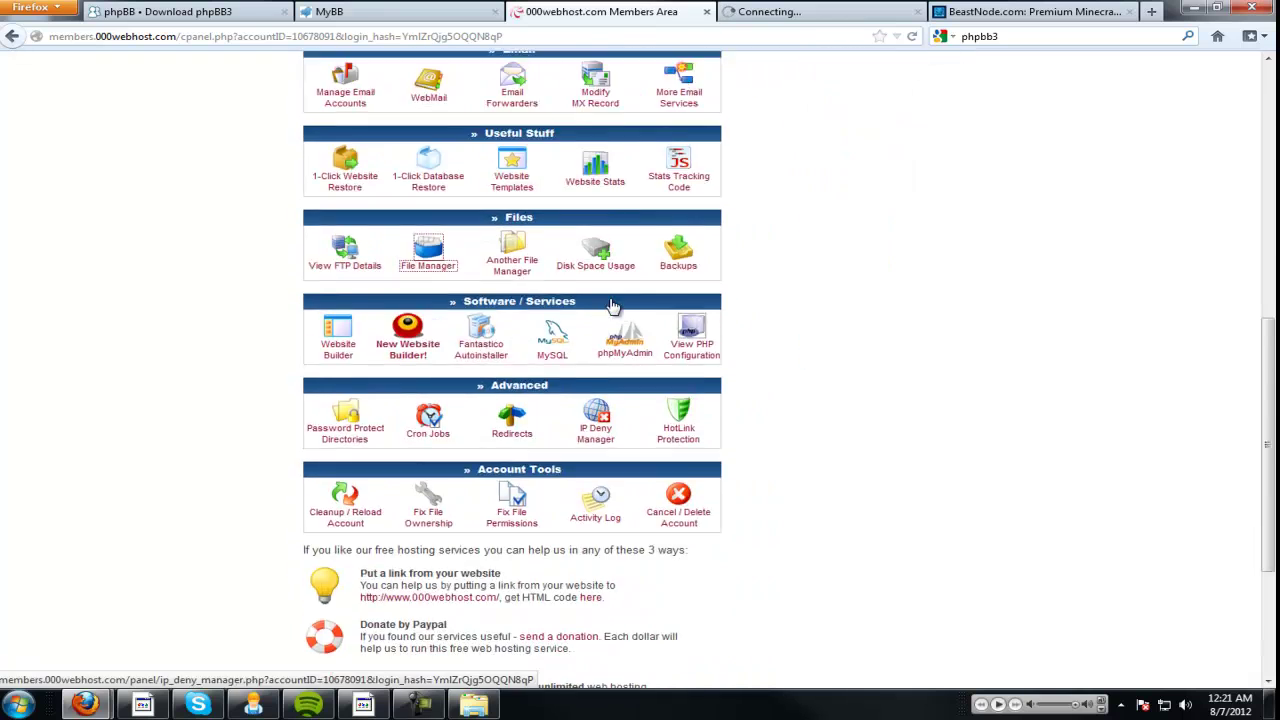
pyautogui.scroll(5, 614, 405)
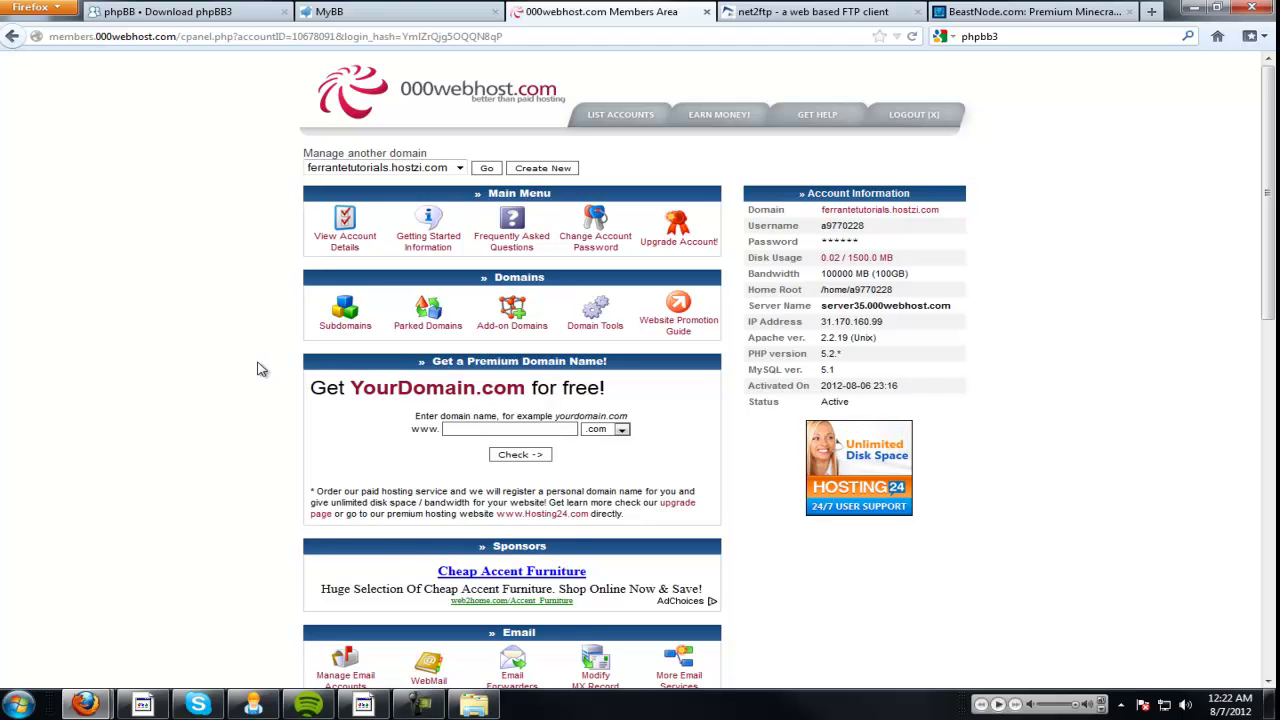
# Confirm the phpBB files in the refreshed public_html listing, then log out of net2ftp.
pyautogui.click(742, 10)
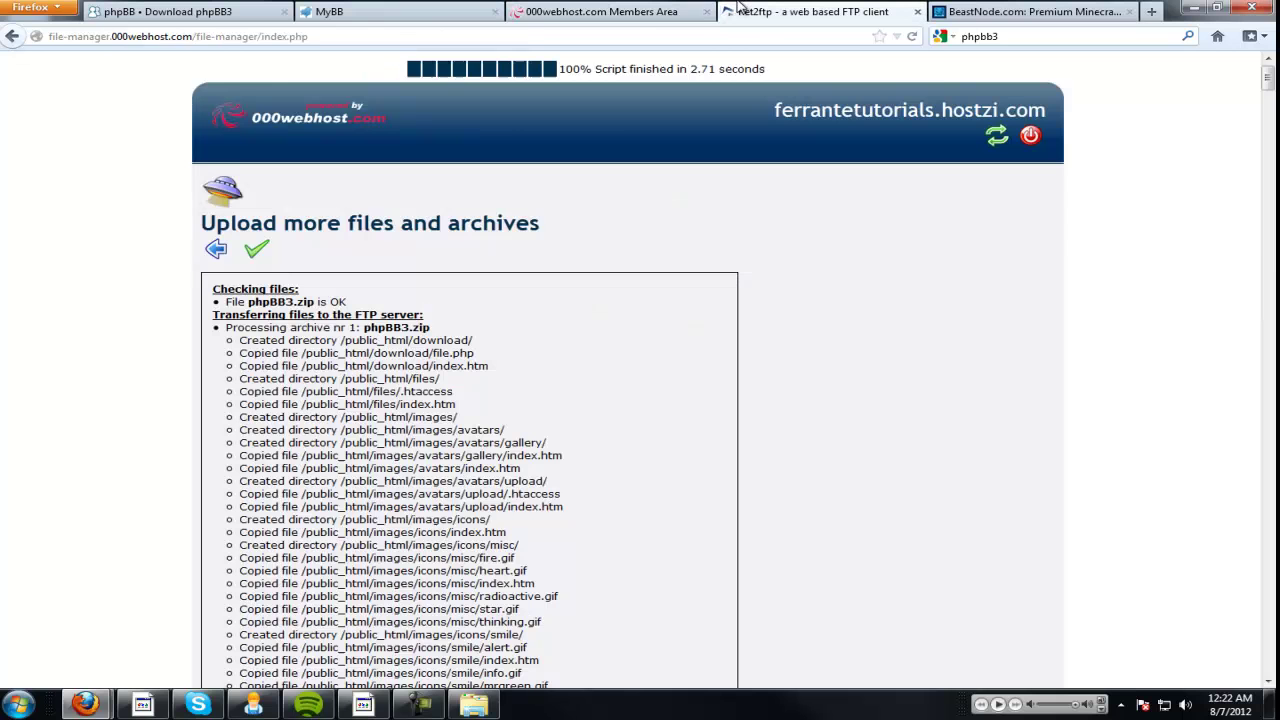
pyautogui.click(258, 247)
pyautogui.click(223, 252)
pyautogui.scroll(-3, 470, 485)
pyautogui.scroll(2, 348, 500)
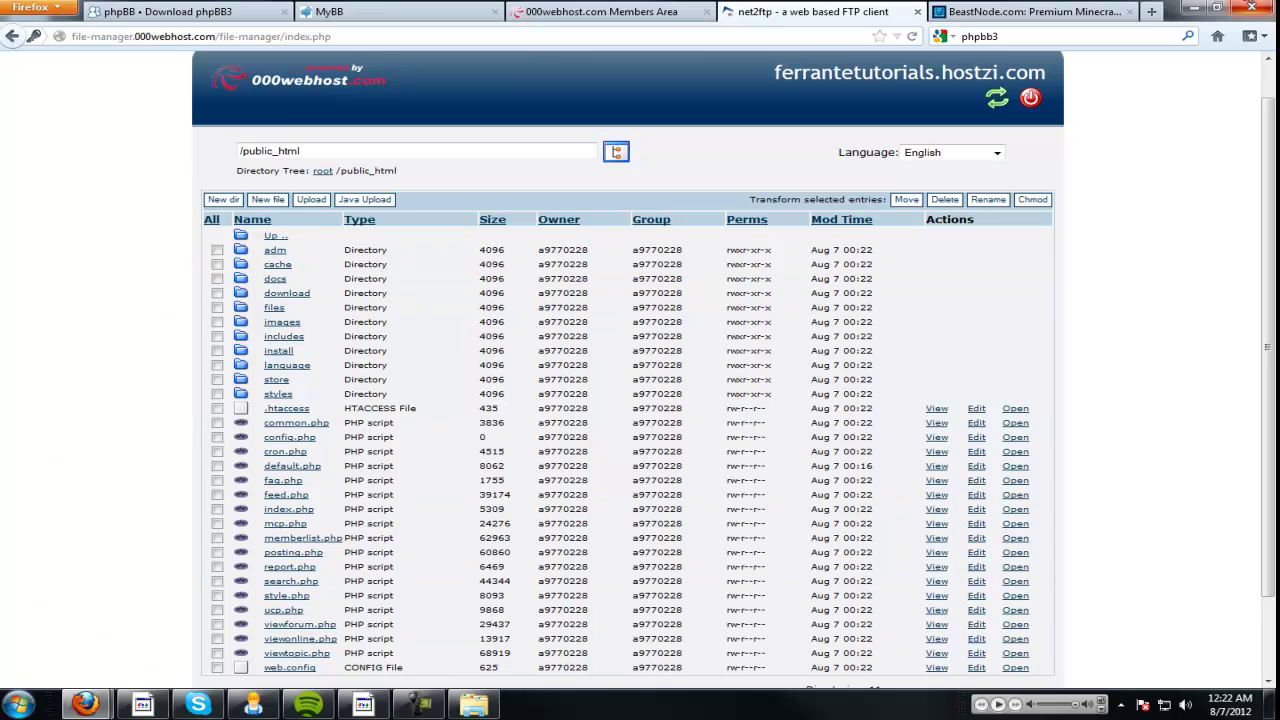
pyautogui.click(997, 97)
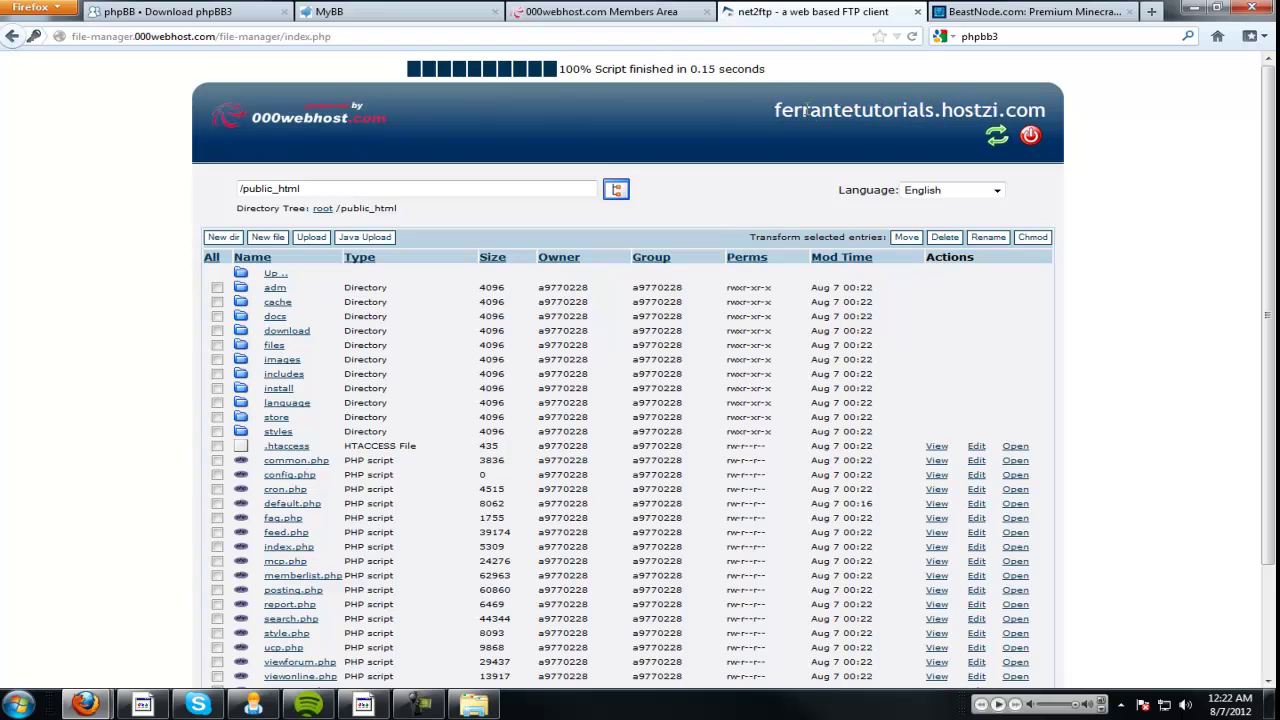
pyautogui.click(1030, 135)
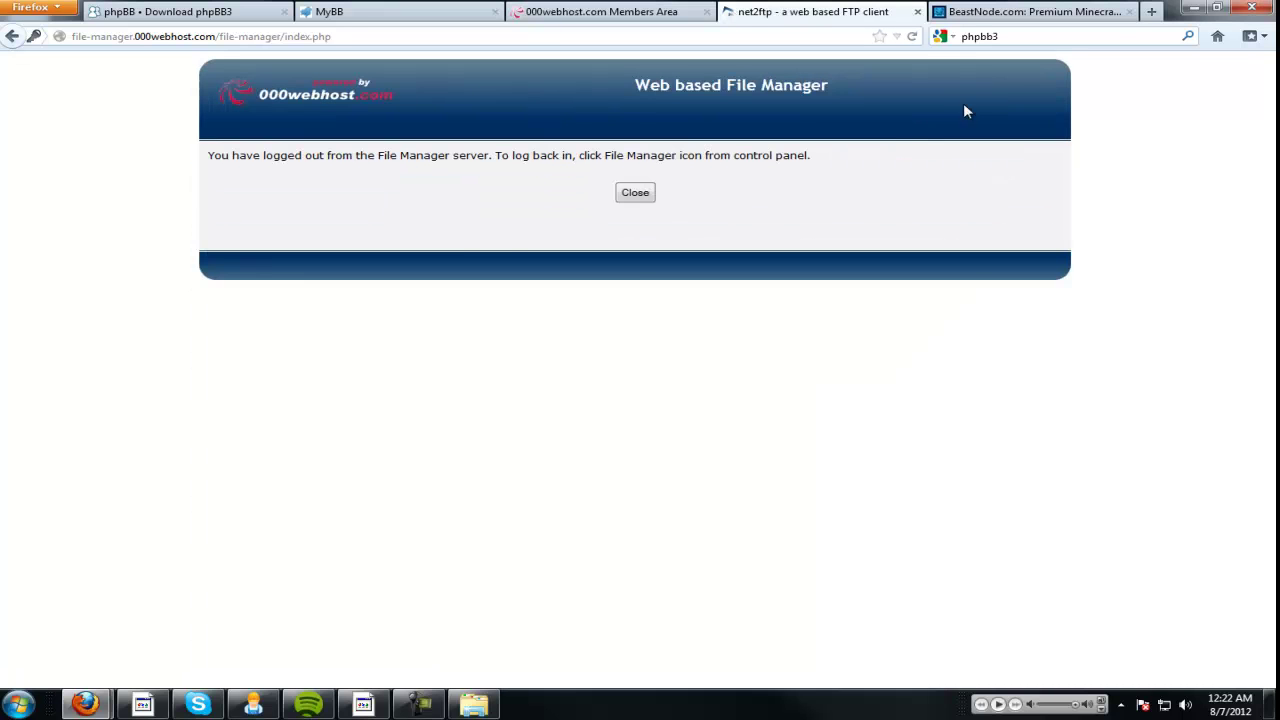
pyautogui.click(636, 194)
pyautogui.hotkey('ctrl', 'pageup')
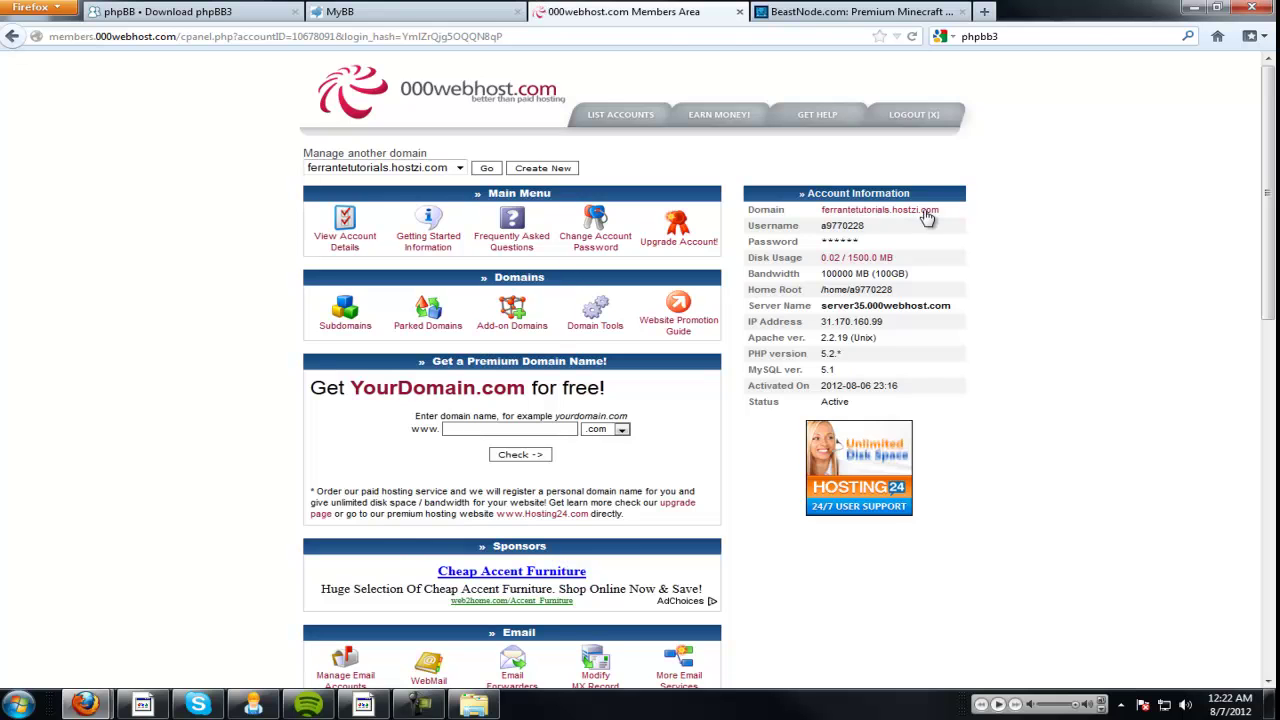
# Start the phpBB install on the site, pass the requirements check and keep MySQLi as database type.
pyautogui.click(876, 212)
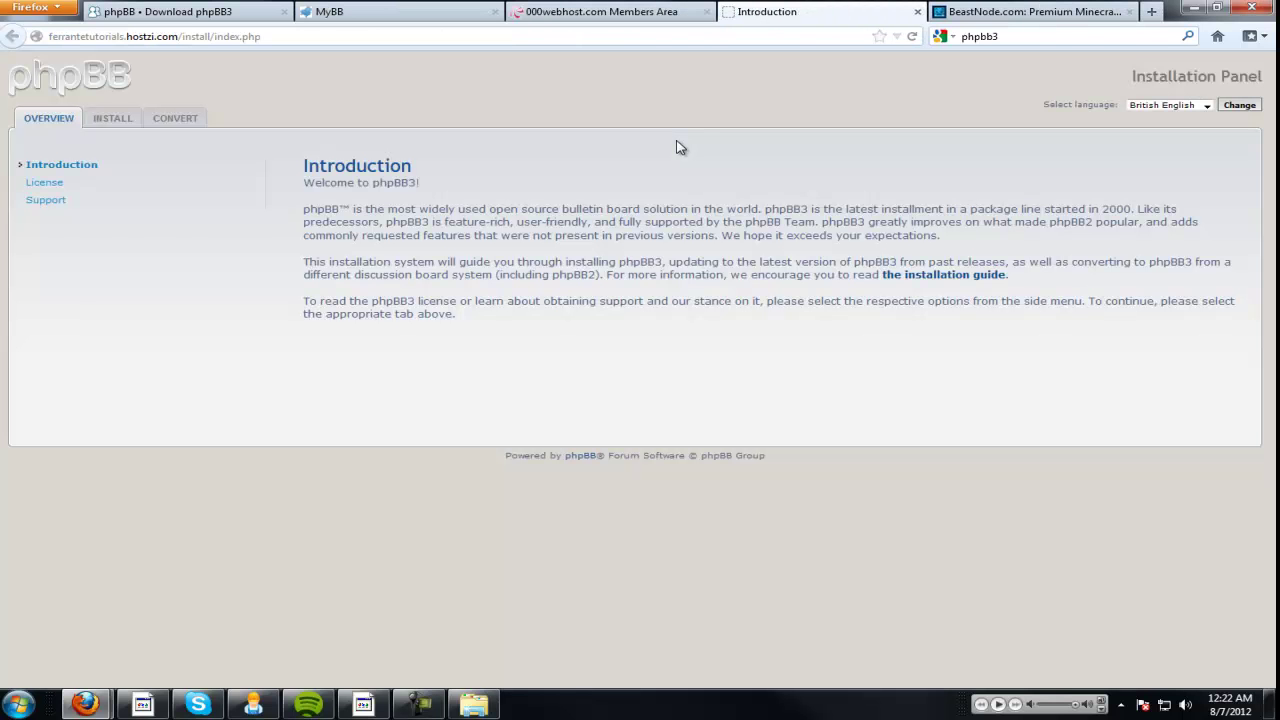
pyautogui.click(113, 119)
pyautogui.click(709, 493)
pyautogui.scroll(-4, 550, 463)
pyautogui.scroll(-6, 550, 463)
pyautogui.click(771, 630)
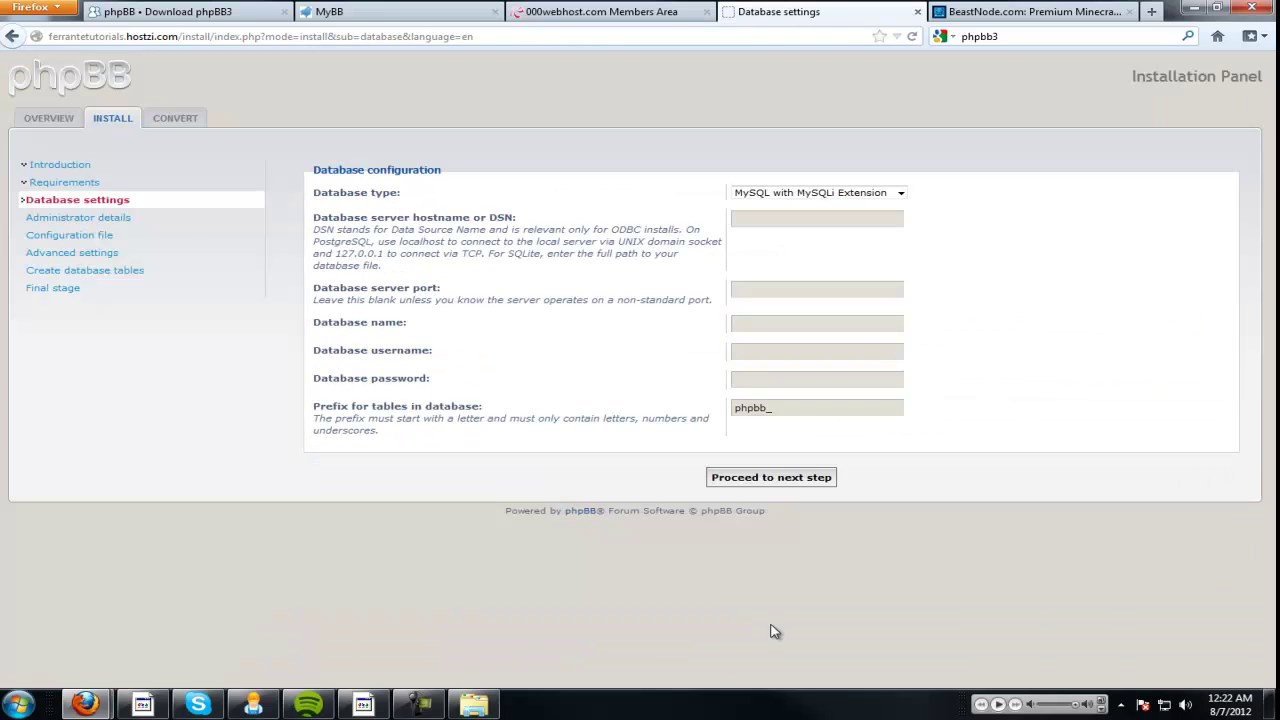
pyautogui.click(777, 194)
pyautogui.click(781, 201)
# Copy the database name from the 000webhost MySQL database management page.
pyautogui.click(663, 12)
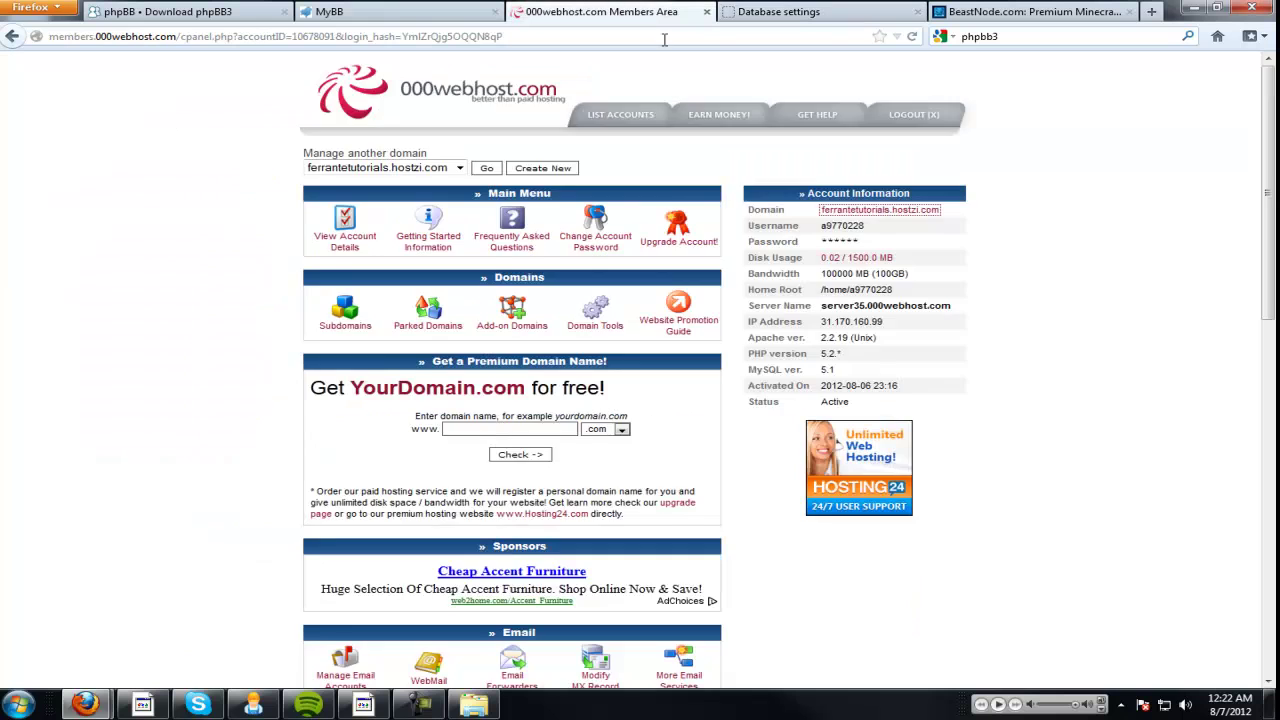
pyautogui.scroll(-5, 670, 228)
pyautogui.scroll(-2, 670, 228)
pyautogui.click(547, 398)
pyautogui.moveTo(412, 555); pyautogui.dragTo(328, 555)
pyautogui.rightClick(328, 555)
pyautogui.click(345, 563)
# Paste the database name into Database name, clearing the copy mistakenly pasted into the hostname field.
pyautogui.click(780, 12)
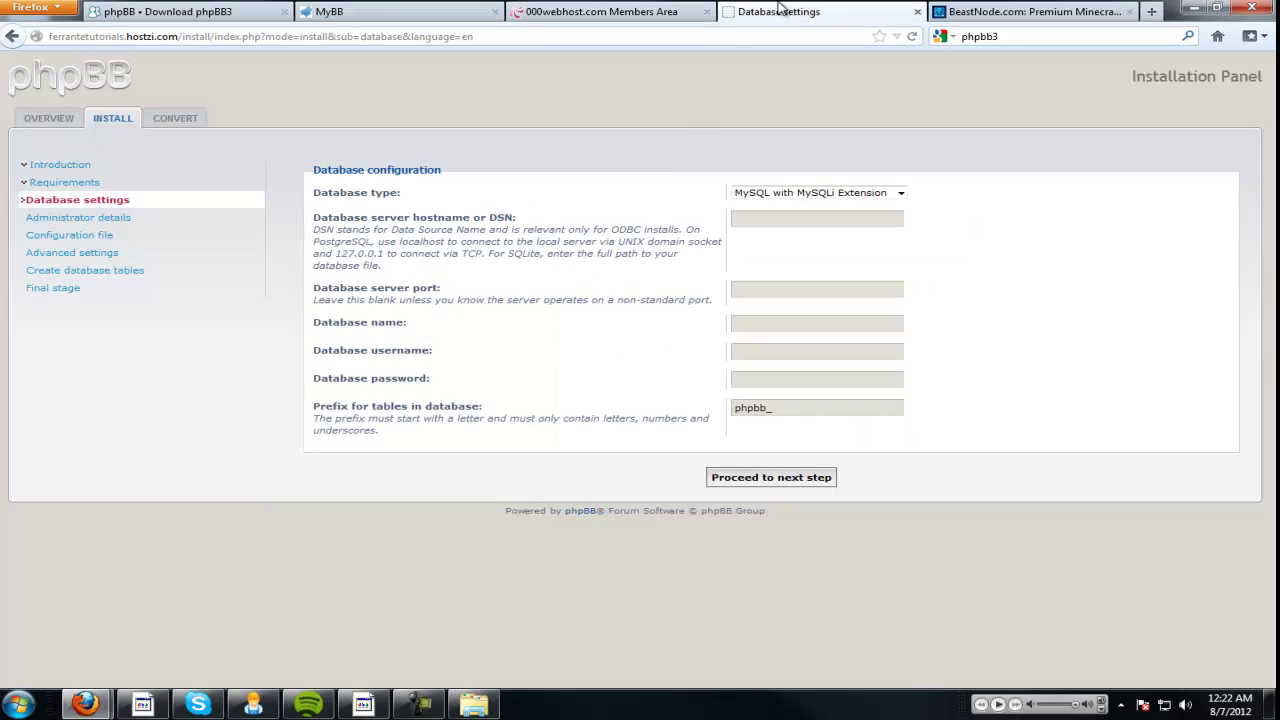
pyautogui.click(775, 218)
pyautogui.hotkey('ctrl', 'v')
pyautogui.doubleClick(775, 218)
pyautogui.press('BackSpace')
pyautogui.click(759, 323)
pyautogui.hotkey('ctrl', 'v')
# Copy the MySQL user name into Database username and fill in the password field.
pyautogui.click(600, 12)
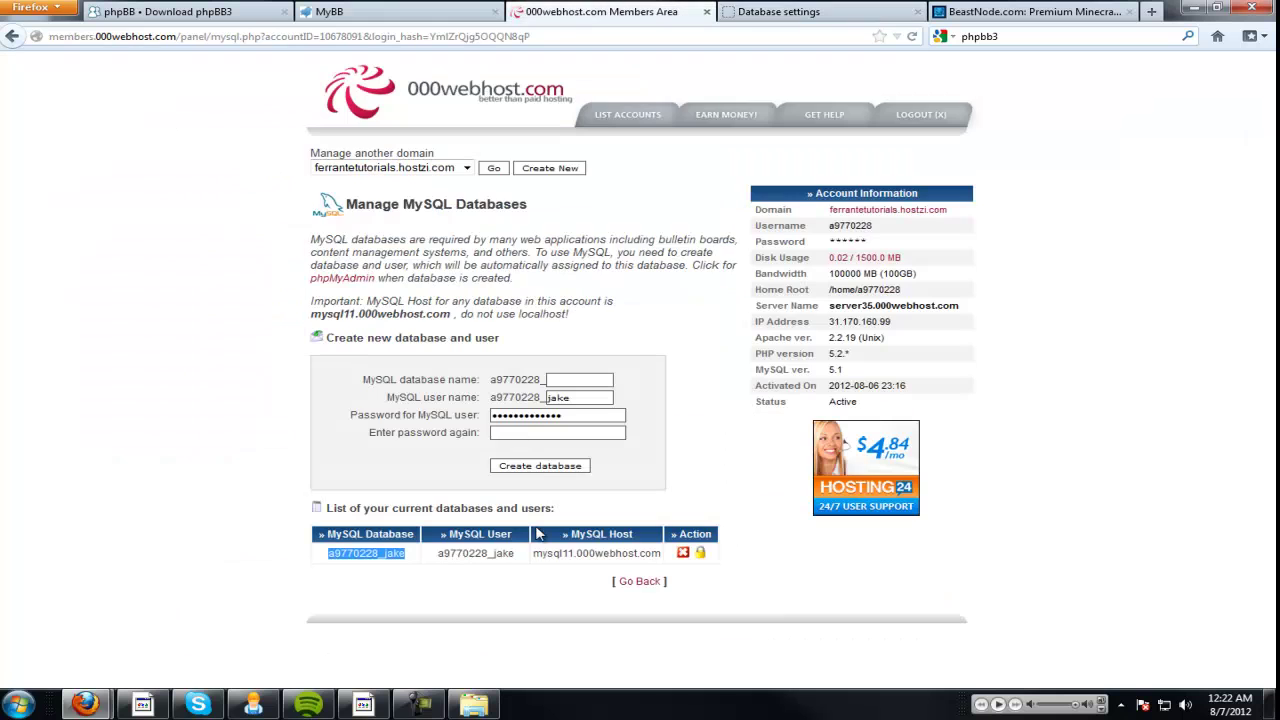
pyautogui.moveTo(514, 553); pyautogui.dragTo(438, 558)
pyautogui.hotkey('ctrl', 'c')
pyautogui.click(780, 12)
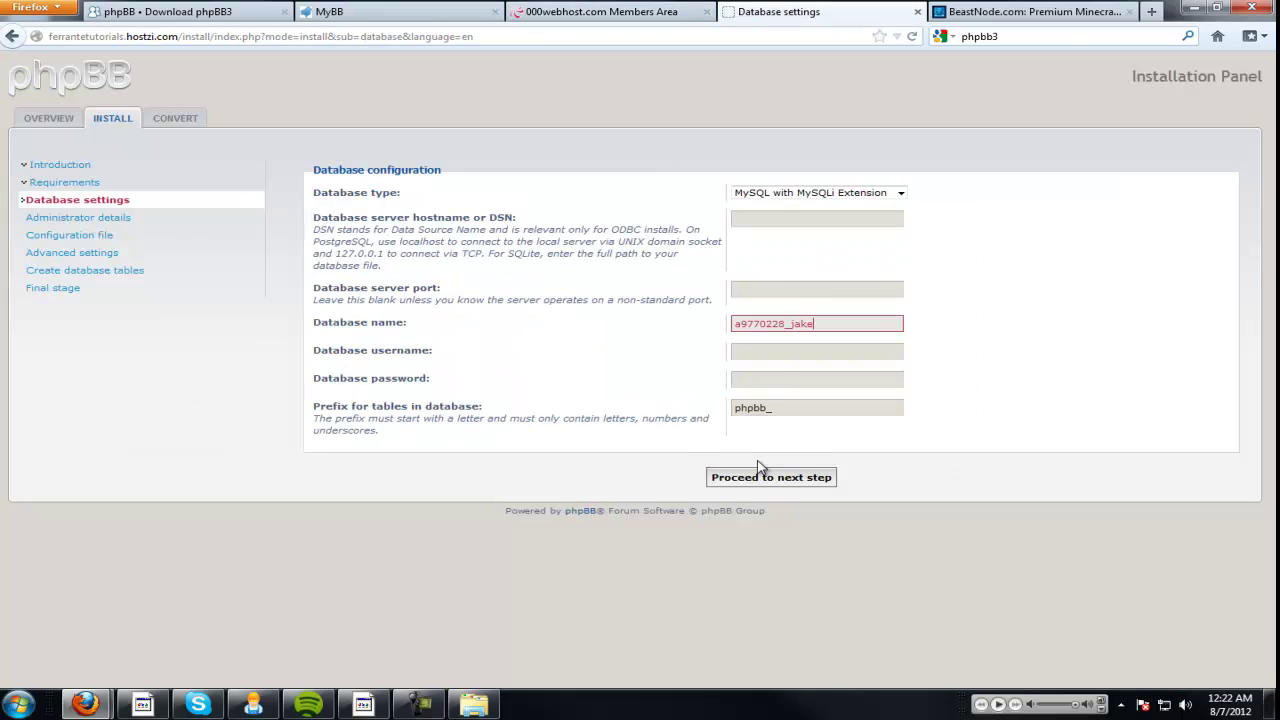
pyautogui.click(770, 352)
pyautogui.hotkey('ctrl', 'v')
pyautogui.click(769, 377)
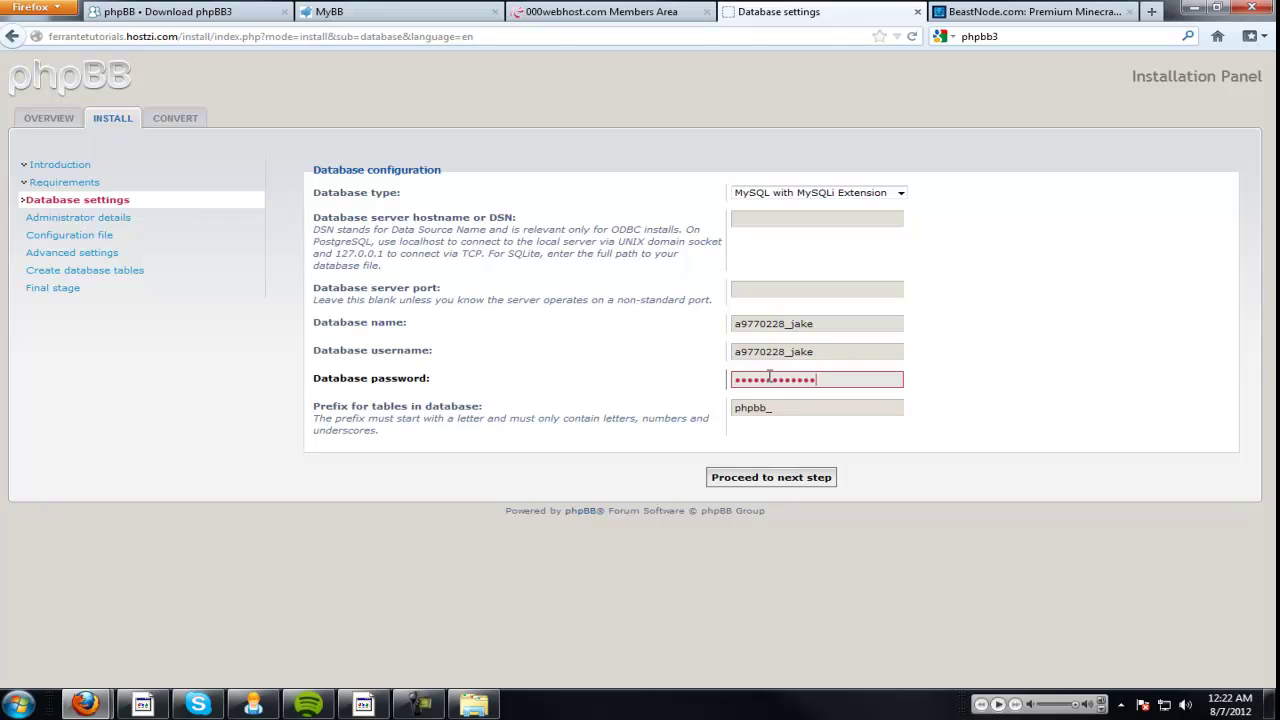
pyautogui.doubleClick(786, 406)
pyautogui.click(794, 290)
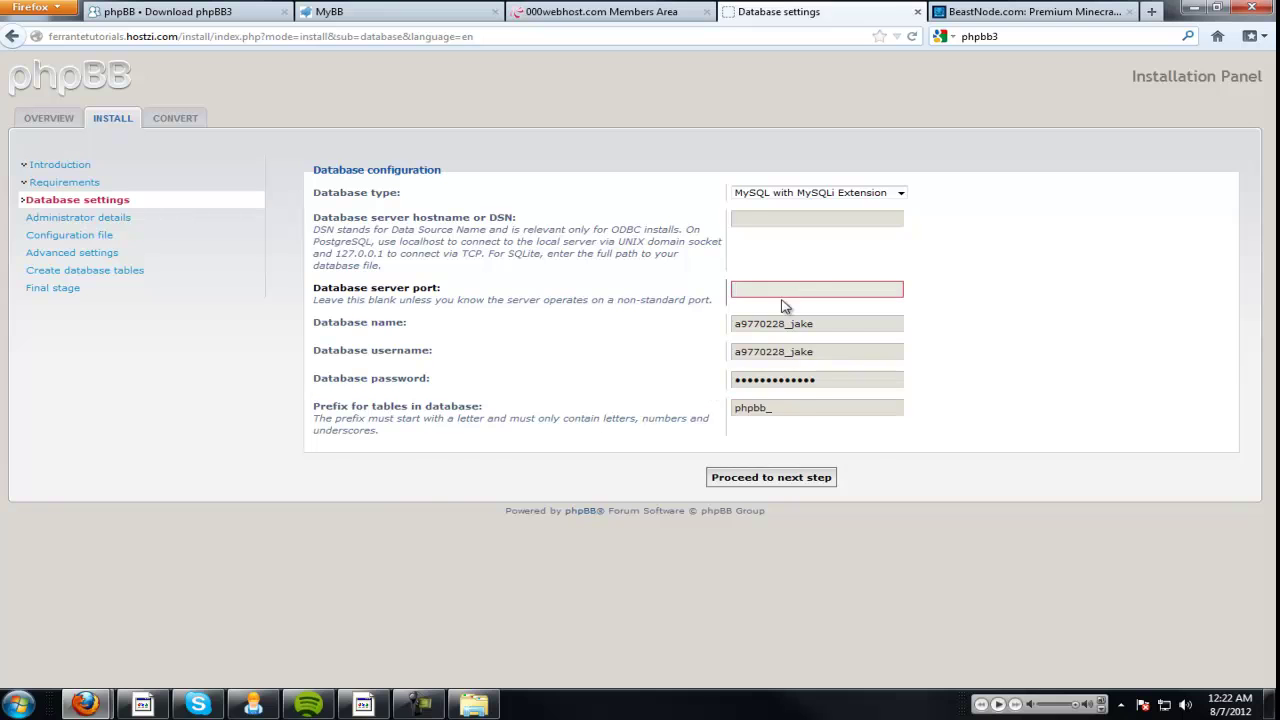
# Copy the MySQL host name into Database server hostname, which picks up the wrong text.
pyautogui.click(600, 12)
pyautogui.moveTo(662, 553); pyautogui.dragTo(534, 556)
pyautogui.rightClick(534, 556)
pyautogui.click(575, 466)
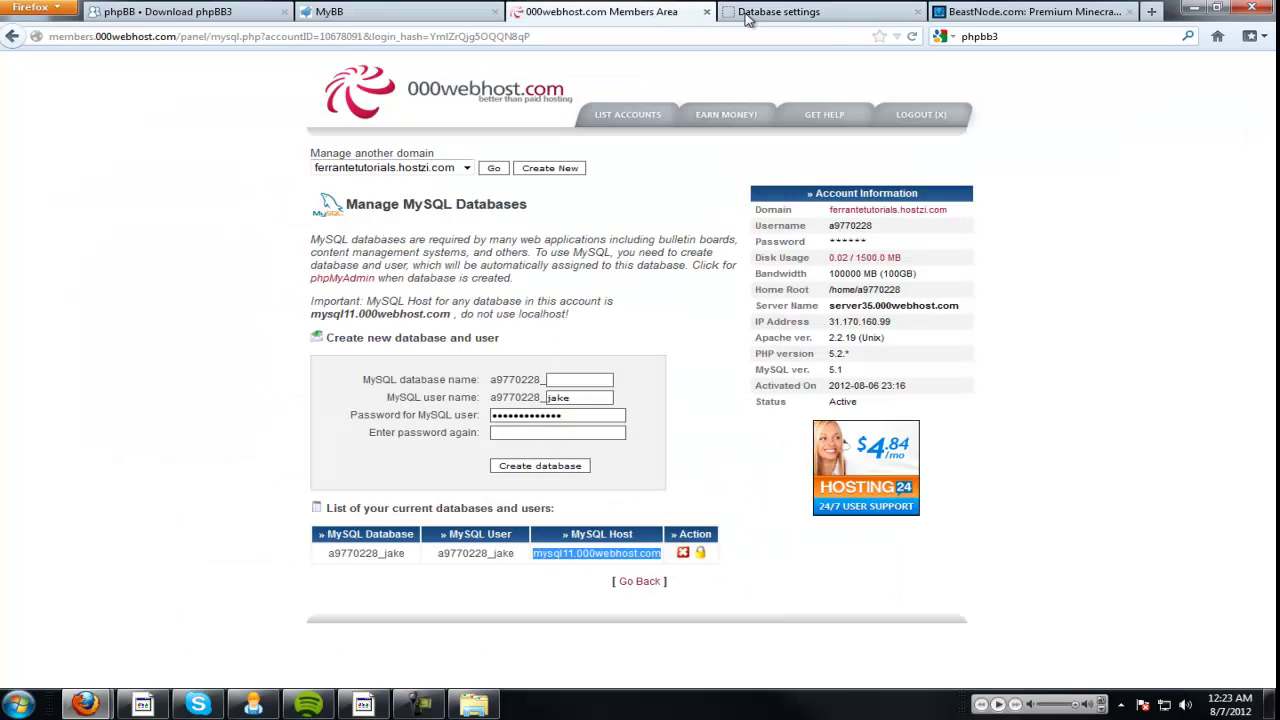
pyautogui.click(770, 11)
pyautogui.click(777, 218)
pyautogui.rightClick(782, 219)
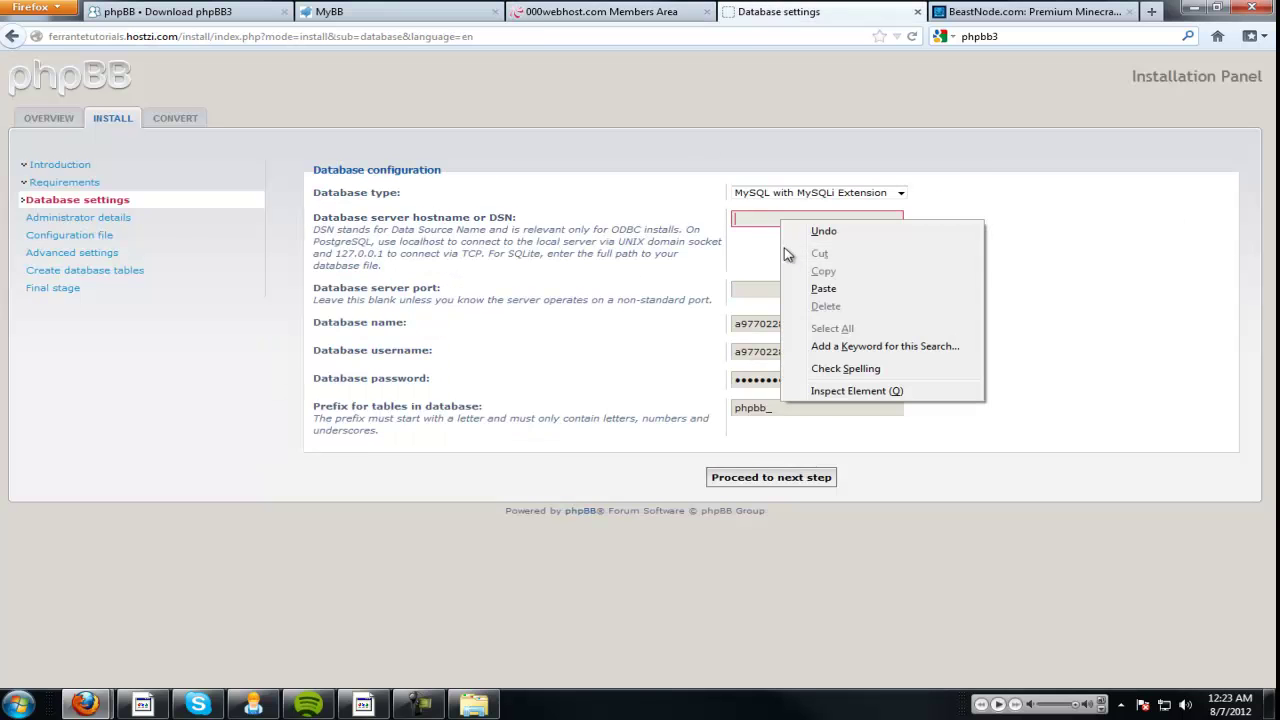
pyautogui.click(823, 289)
pyautogui.tripleClick(830, 216)
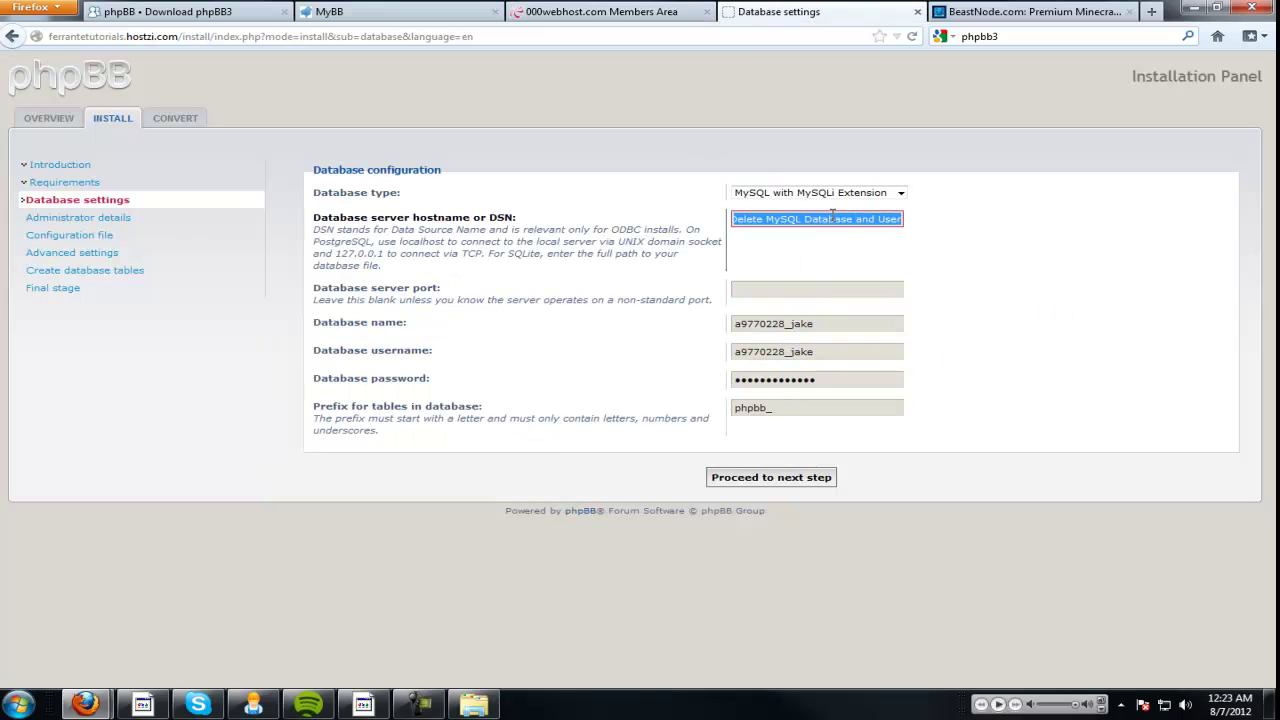
# Recopy mysql11.000webhost.com into hostname, delete the extra text and submit the settings for testing.
pyautogui.click(600, 11)
pyautogui.rightClick(617, 551)
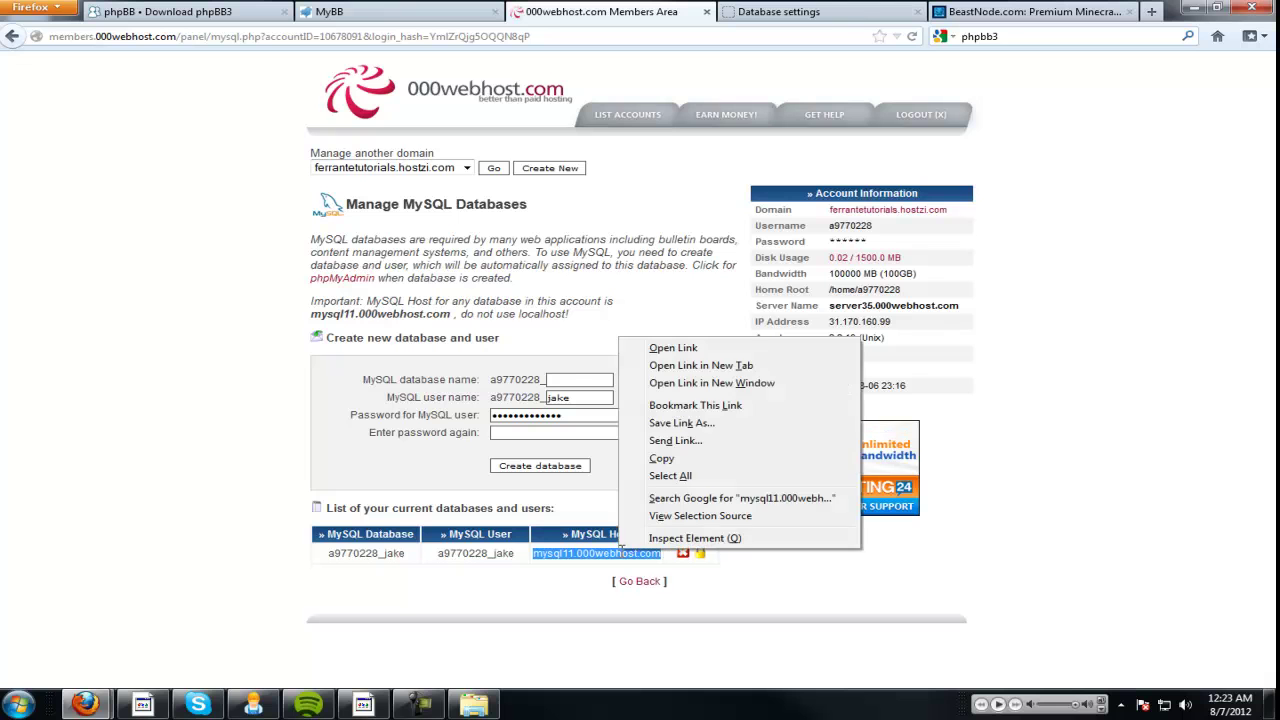
pyautogui.click(661, 458)
pyautogui.hotkey('ctrl', 'Tab')
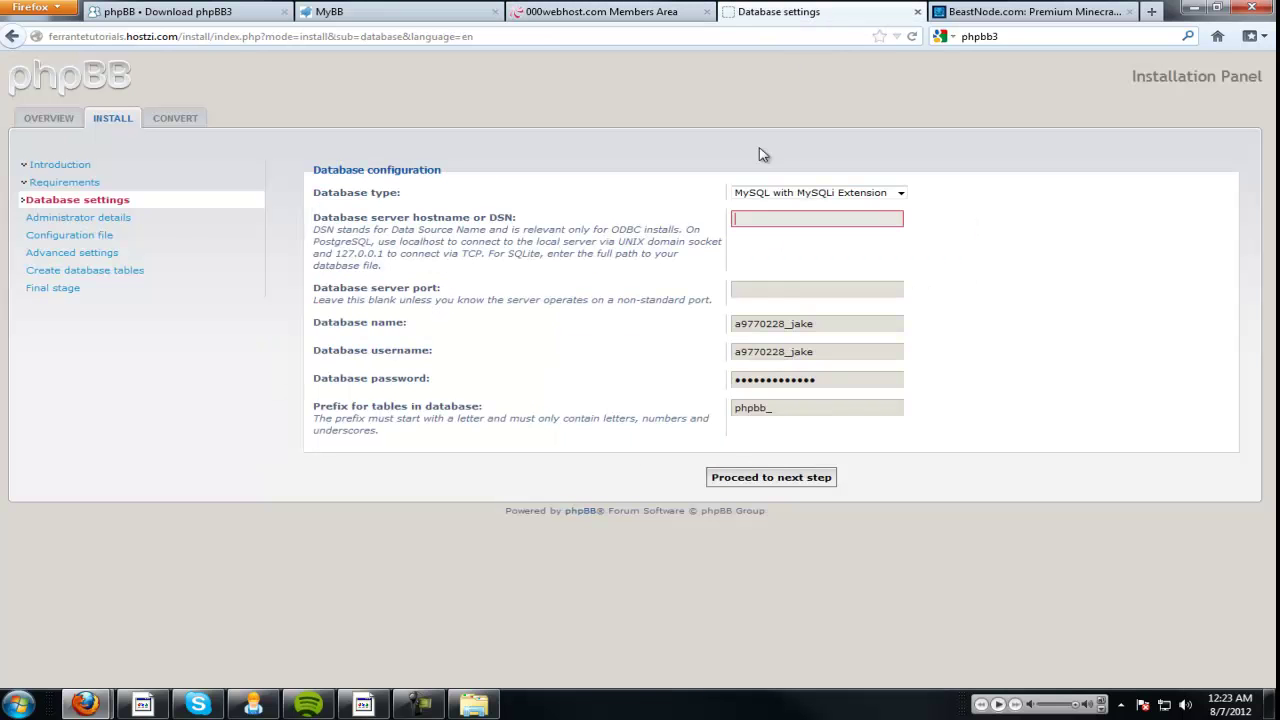
pyautogui.rightClick(756, 212)
pyautogui.click(823, 286)
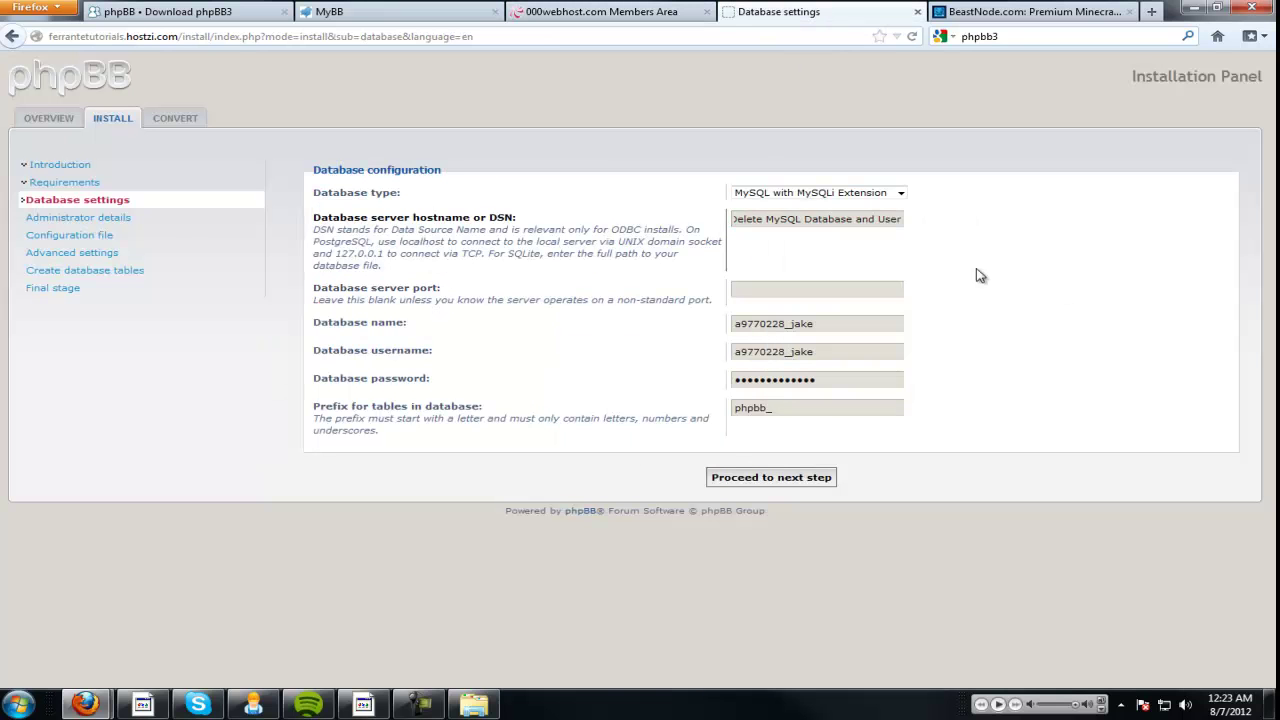
pyautogui.click(788, 218)
pyautogui.moveTo(744, 219); pyautogui.dragTo(1062, 229)
pyautogui.press('BackSpace')
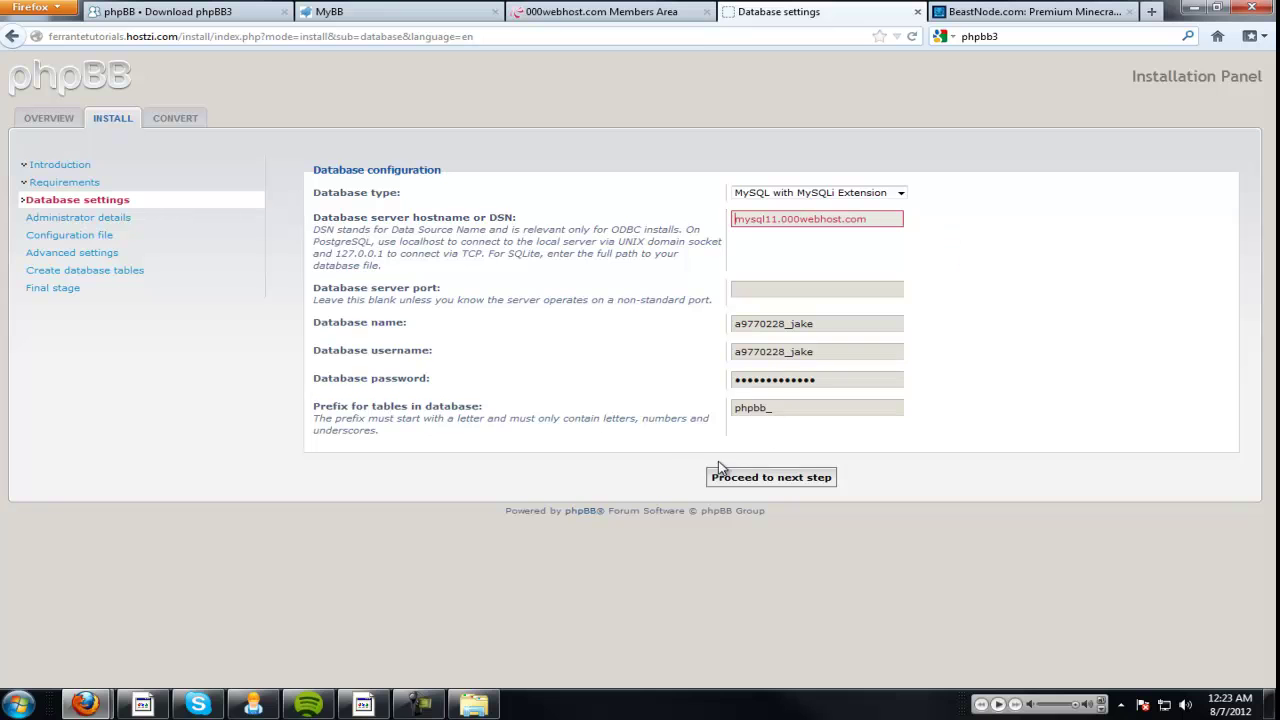
pyautogui.click(779, 479)
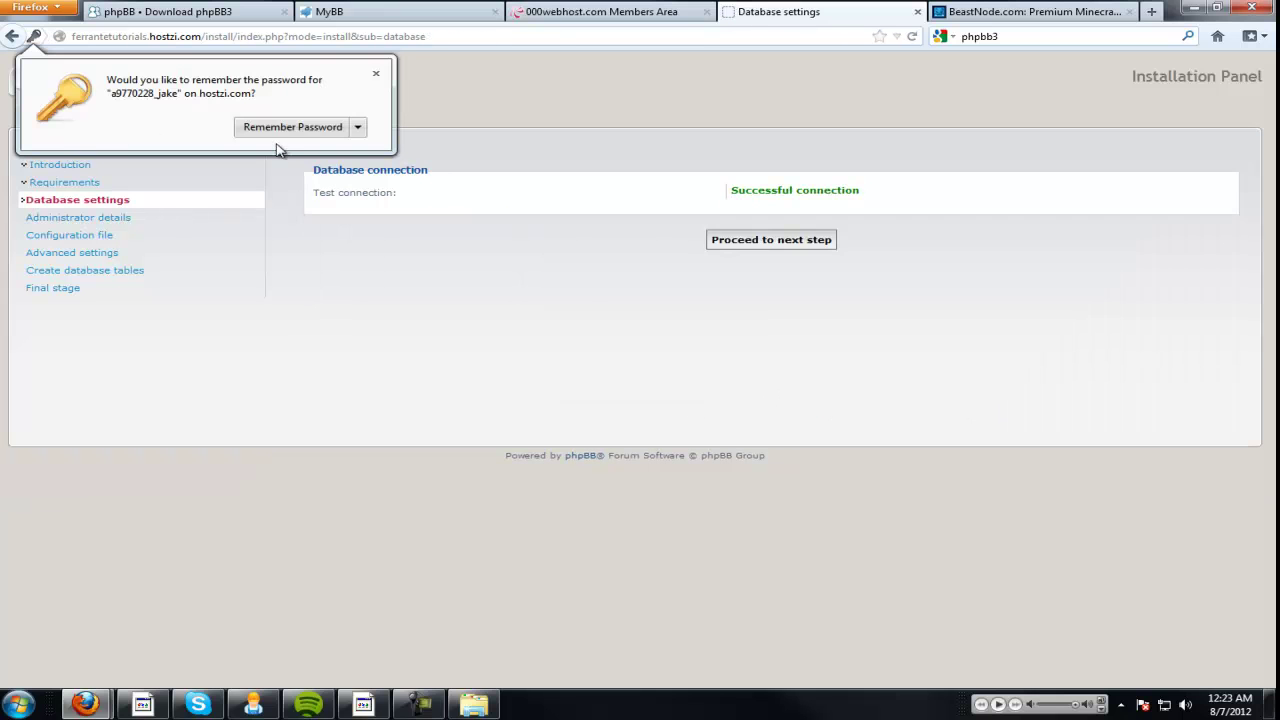
# Dismiss the password prompt and replace the autofilled administrator username with a new one.
pyautogui.click(290, 128)
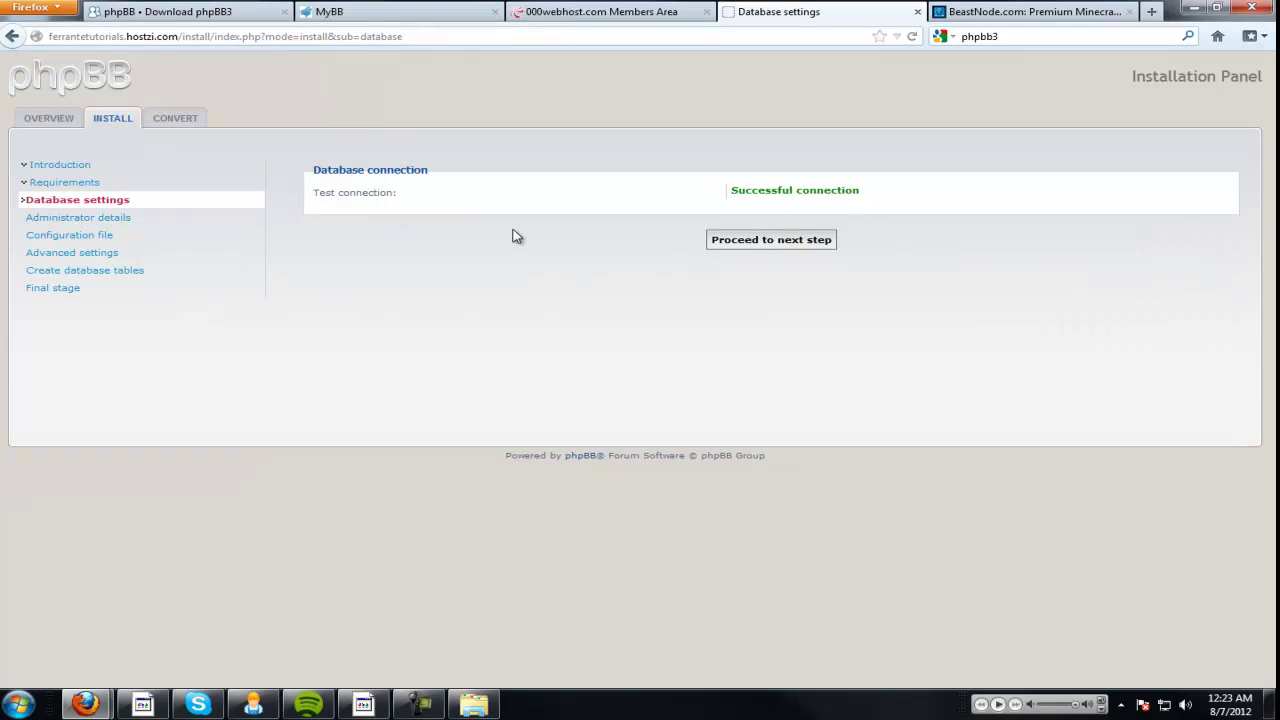
pyautogui.click(774, 242)
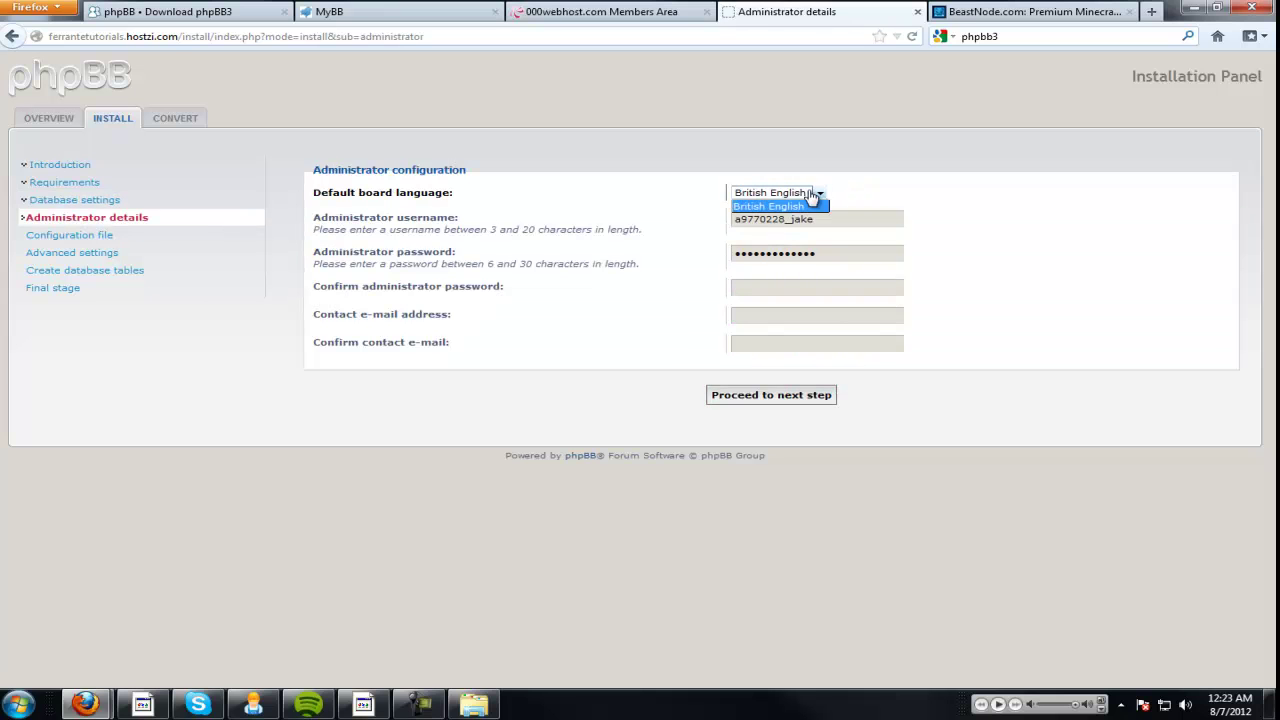
pyautogui.doubleClick(833, 225)
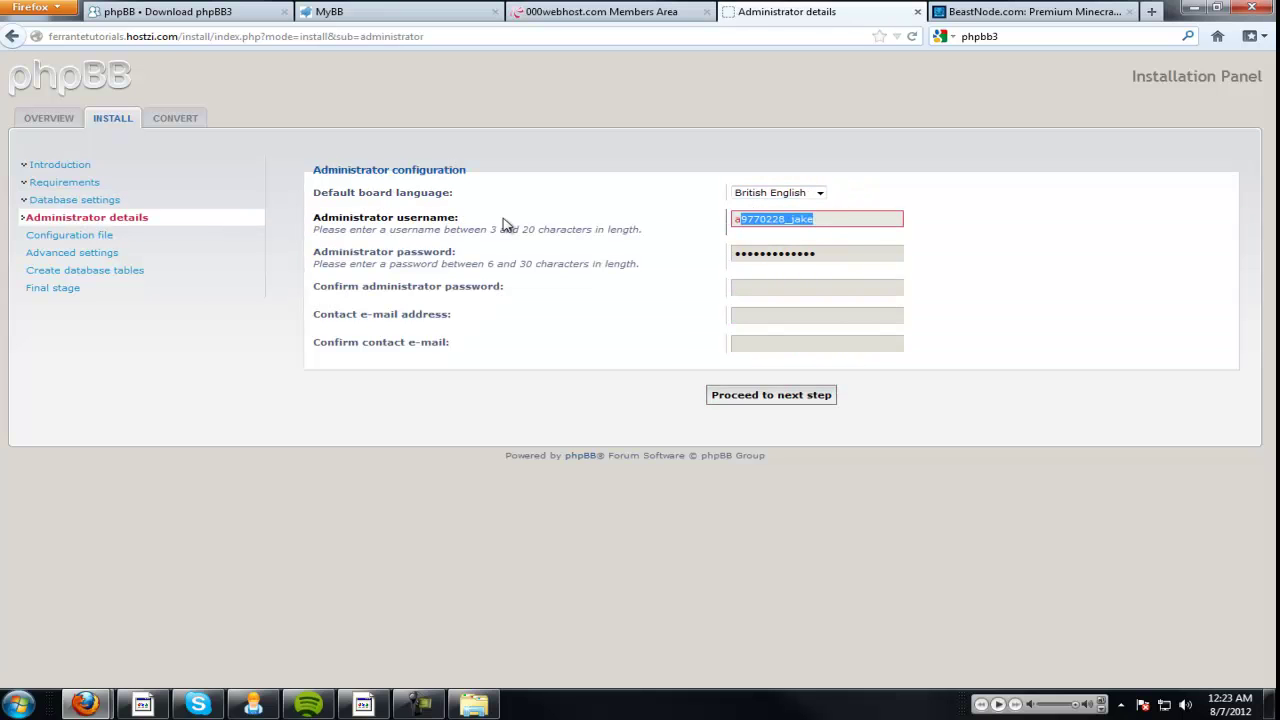
pyautogui.press('BackSpace')
pyautogui.press('BackSpace')
pyautogui.write('JakeTheEmerican')
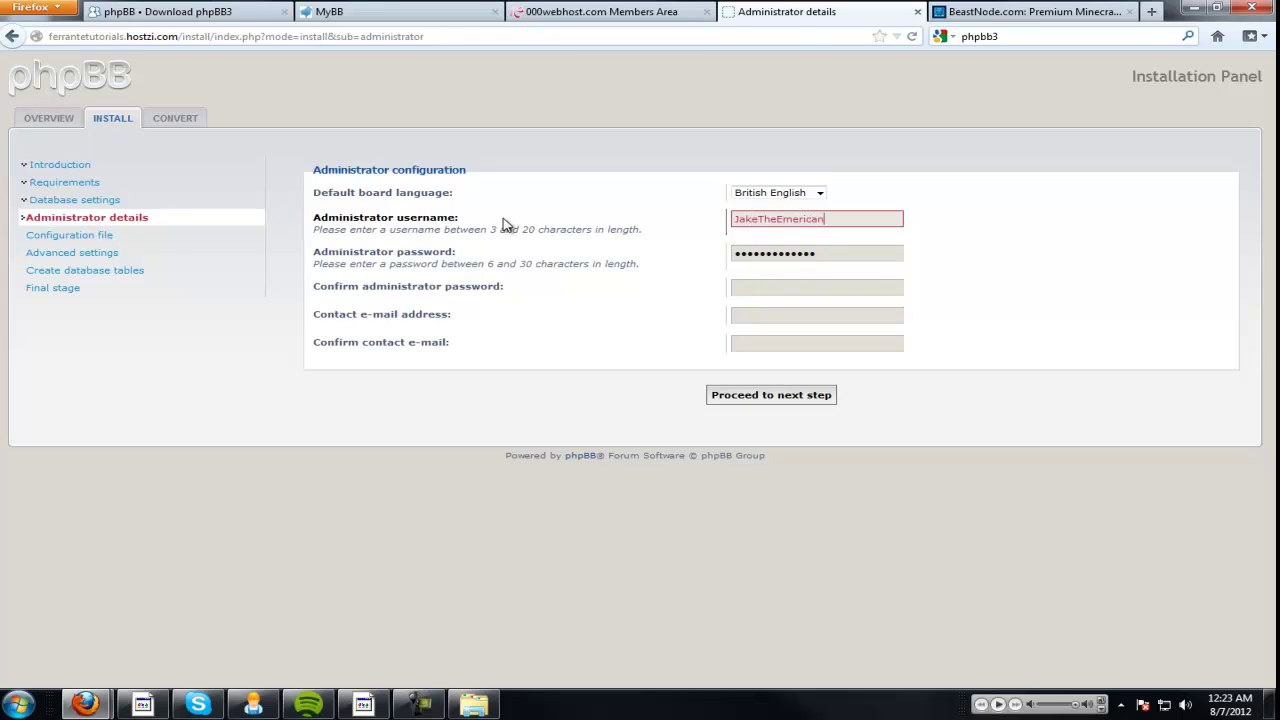
pyautogui.press('Tab')
# Enter the administrator password and its confirmation.
pyautogui.write('a')
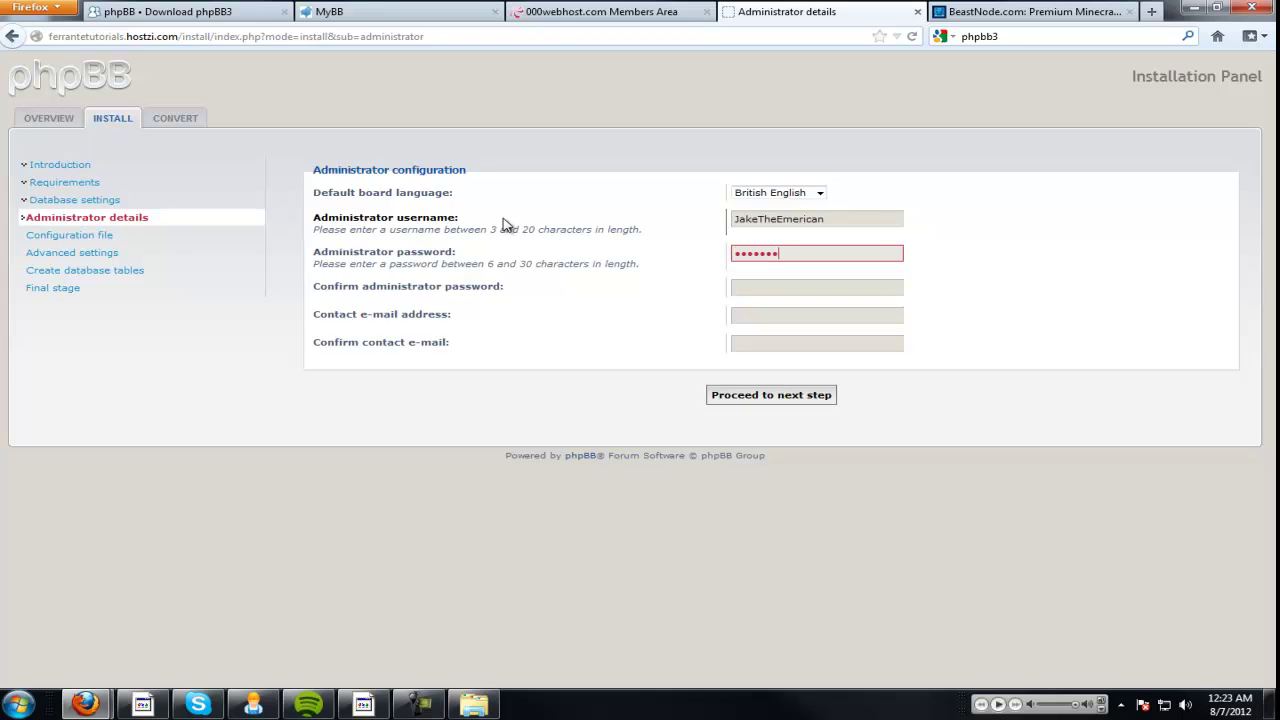
pyautogui.click(826, 283)
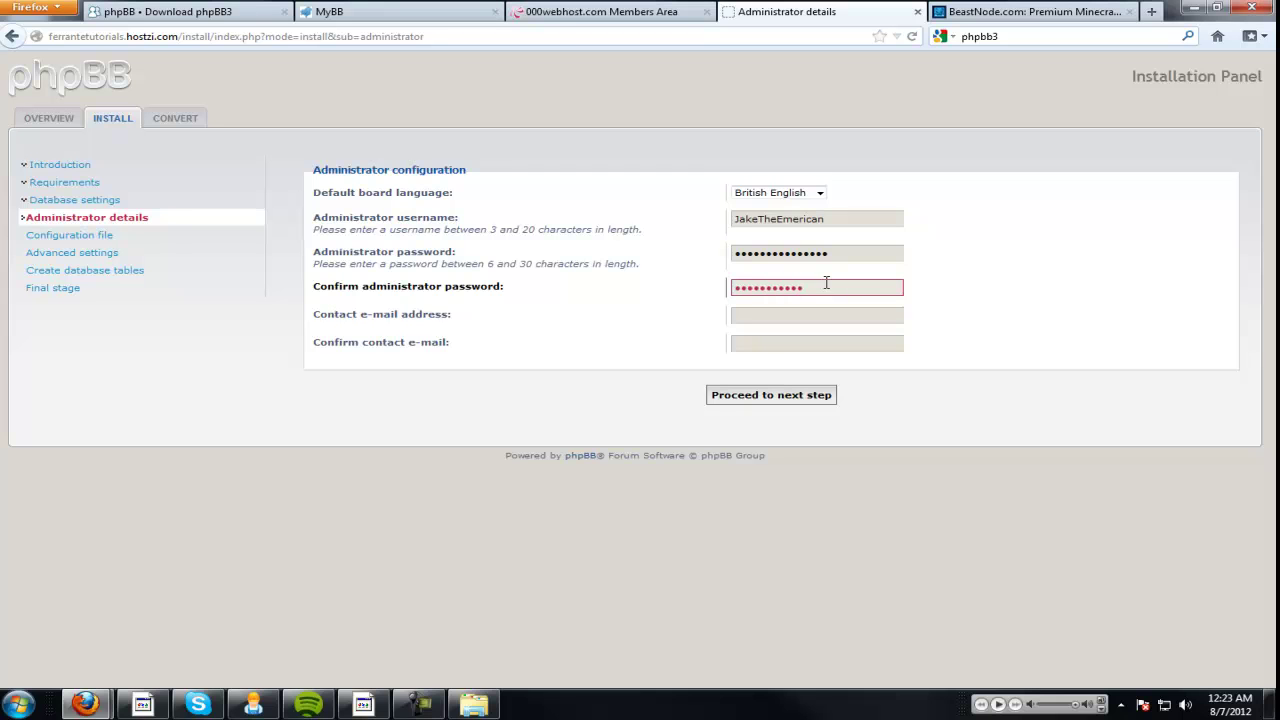
pyautogui.hotkey('shift', 'Tab')
pyautogui.write('a')
pyautogui.press('Tab')
pyautogui.write('a')
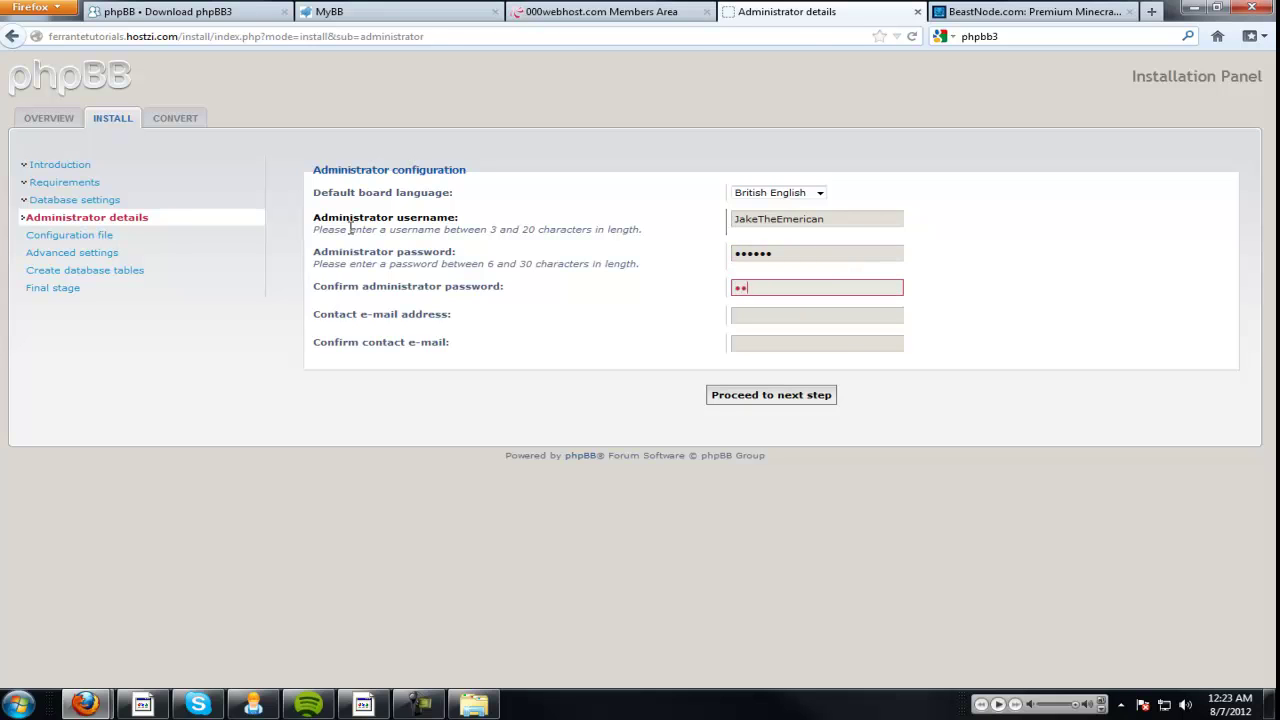
# Fill in the contact e-mail and its confirmation, then submit the administrator details.
pyautogui.press('Tab')
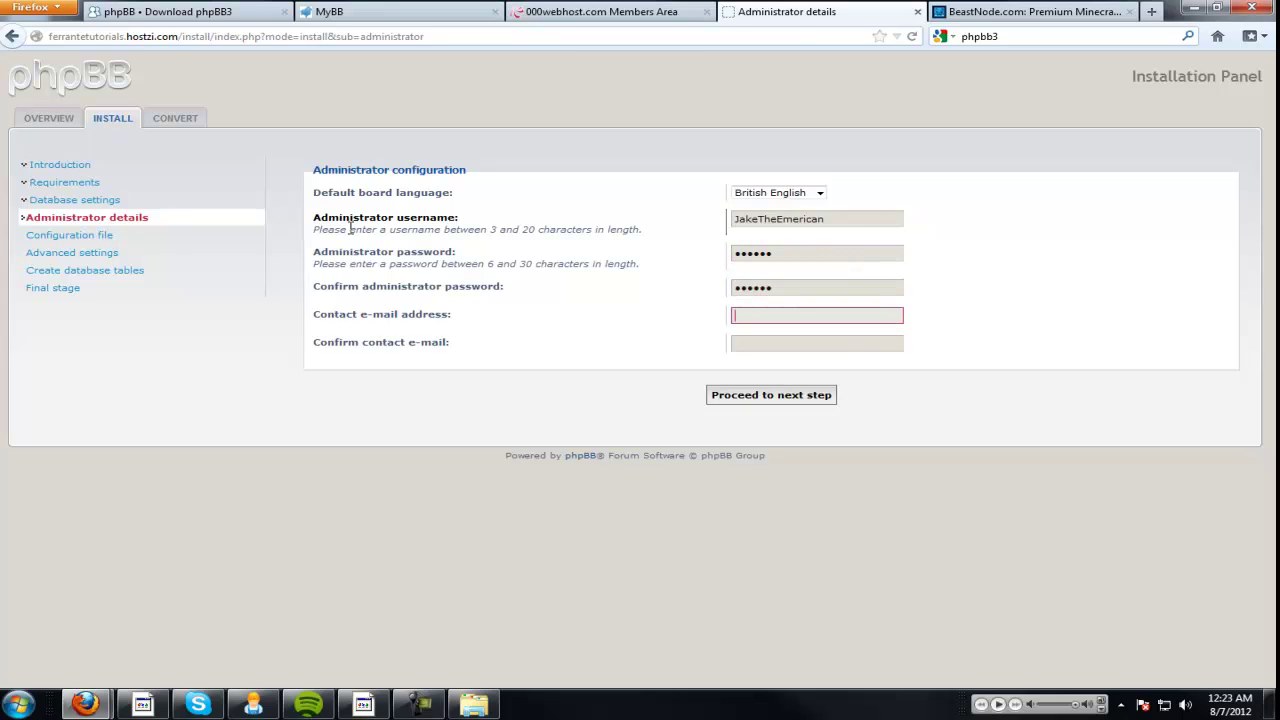
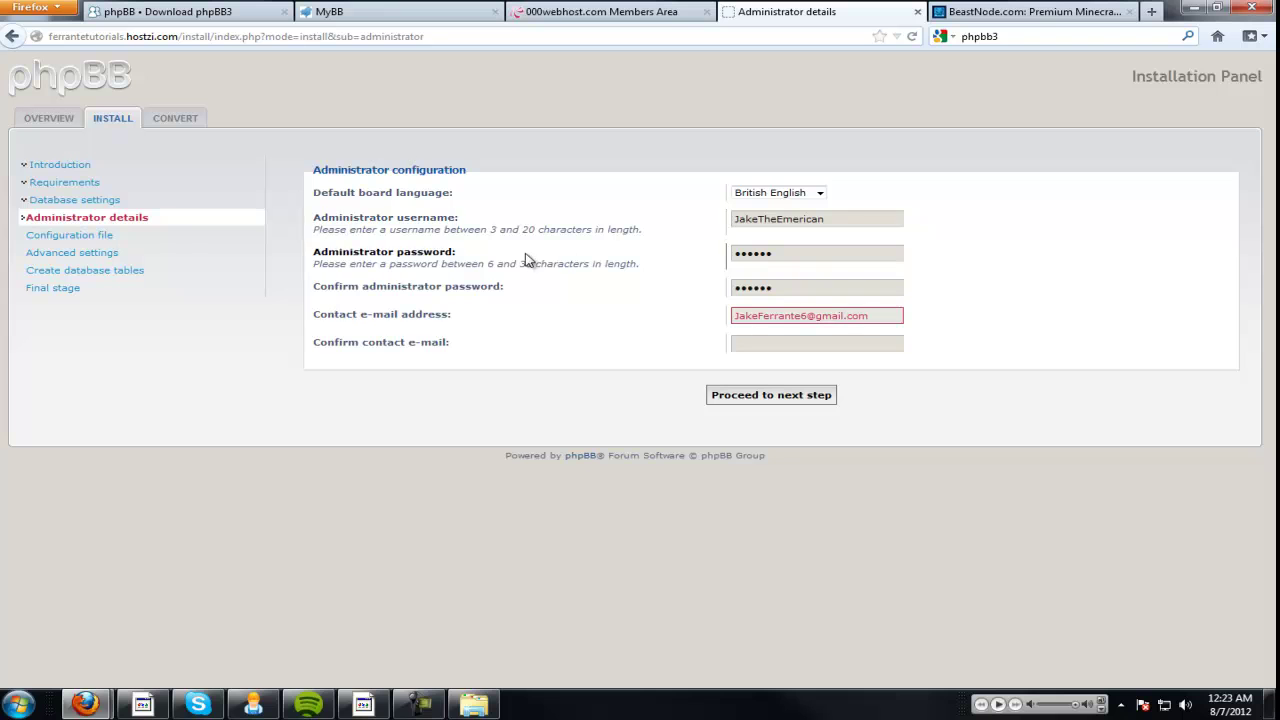
pyautogui.hotkey('ctrl', 'a')
pyautogui.hotkey('ctrl', 'c')
pyautogui.click(749, 343)
pyautogui.hotkey('ctrl', 'v')
pyautogui.click(776, 395)
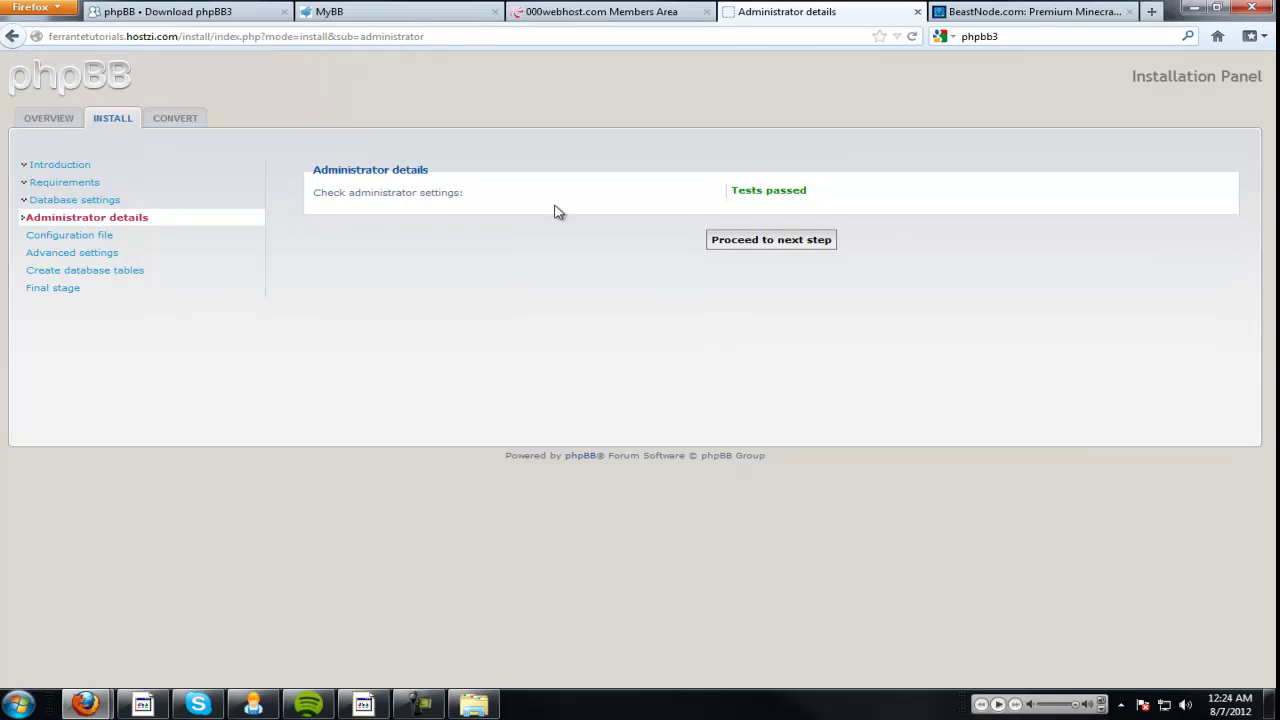
# Proceed through the configuration file, advanced settings and table creation to the phpBB 3.0.10 Final stage.
pyautogui.click(744, 249)
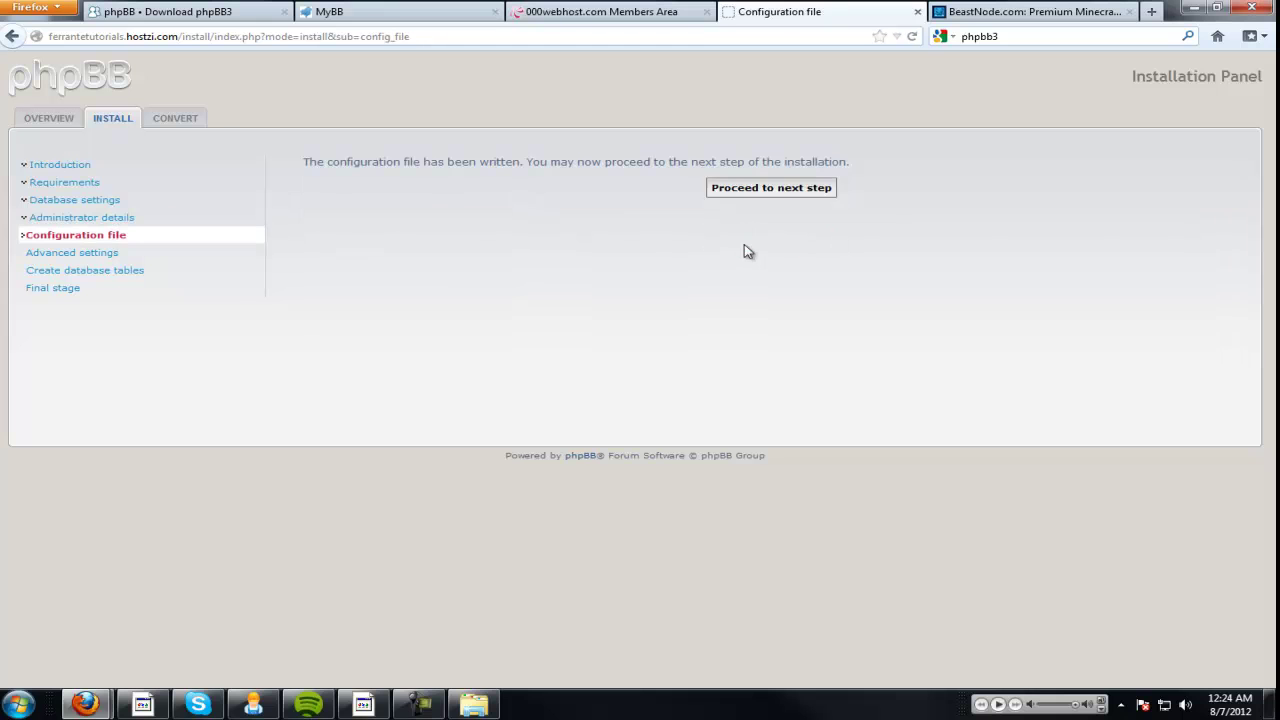
pyautogui.click(779, 190)
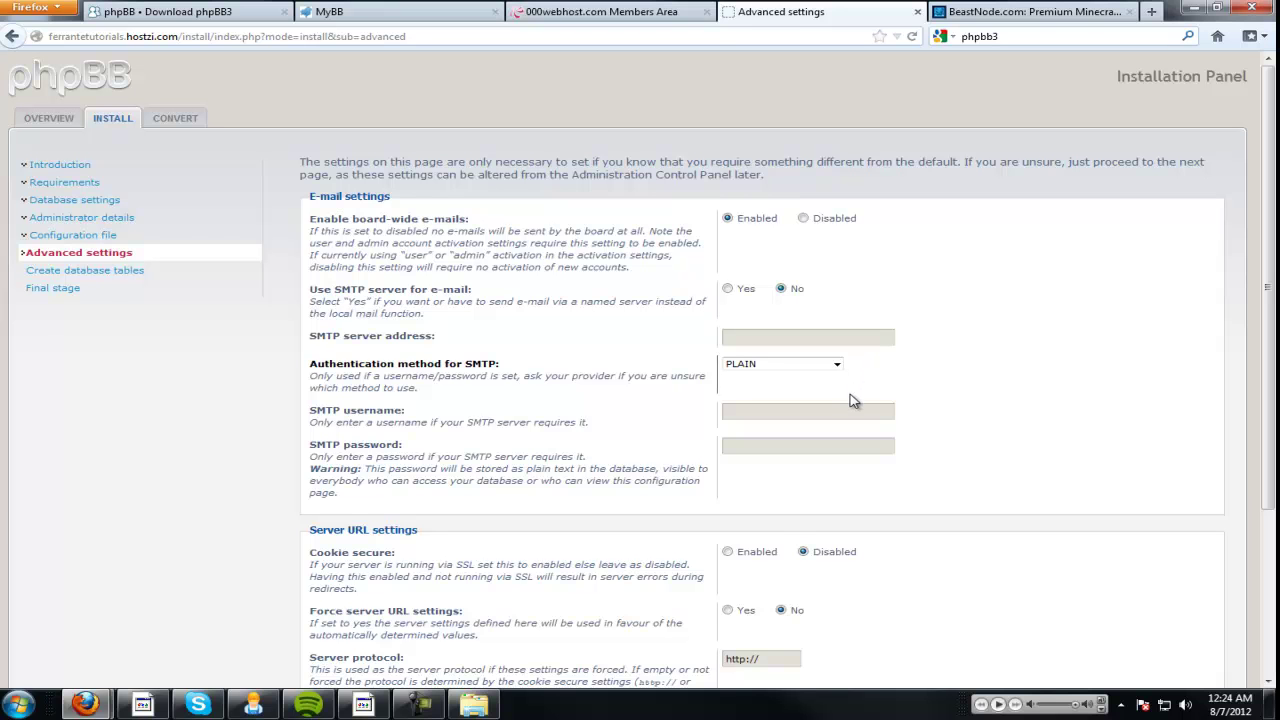
pyautogui.scroll(-3, 836, 405)
pyautogui.scroll(-2, 836, 405)
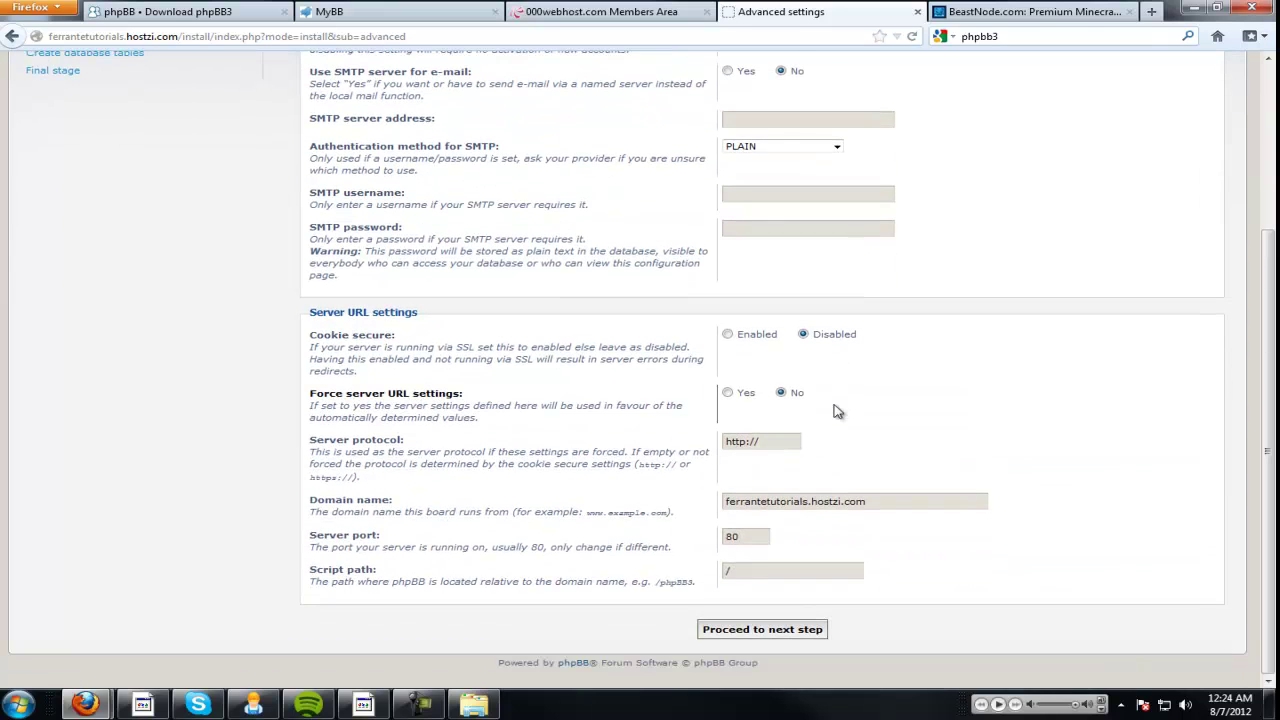
pyautogui.moveTo(906, 503); pyautogui.dragTo(632, 510)
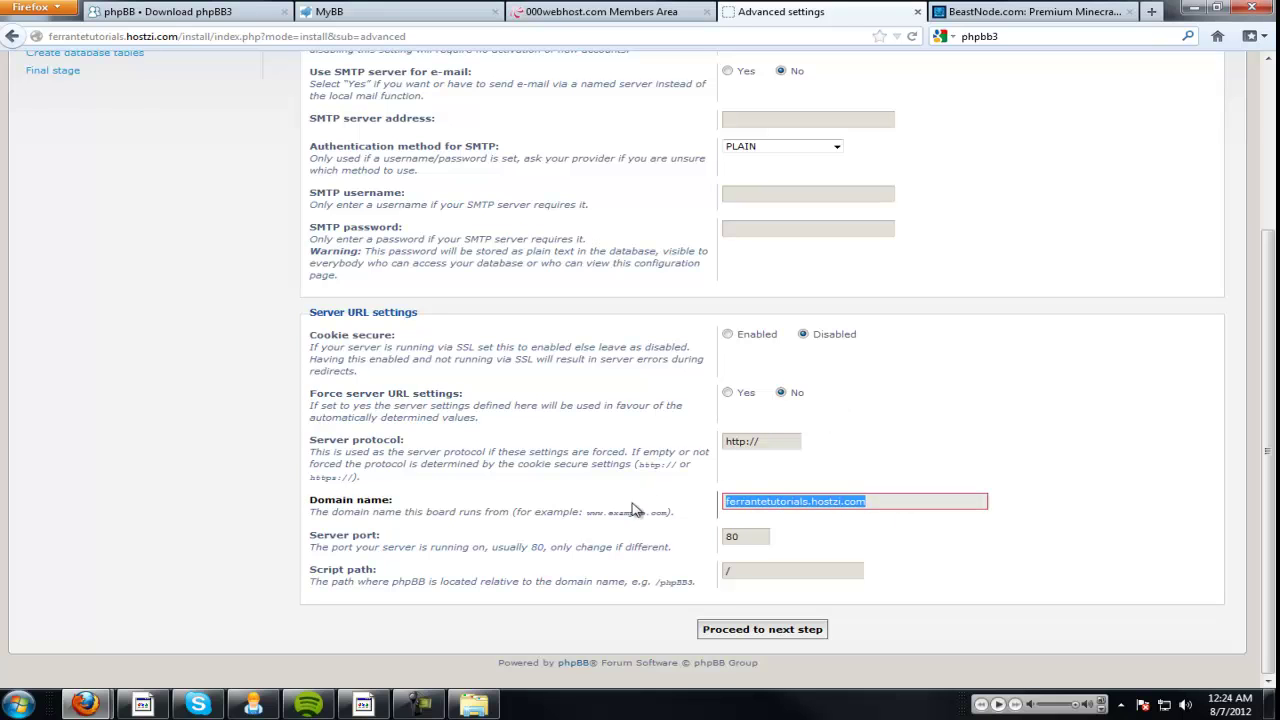
pyautogui.click(769, 632)
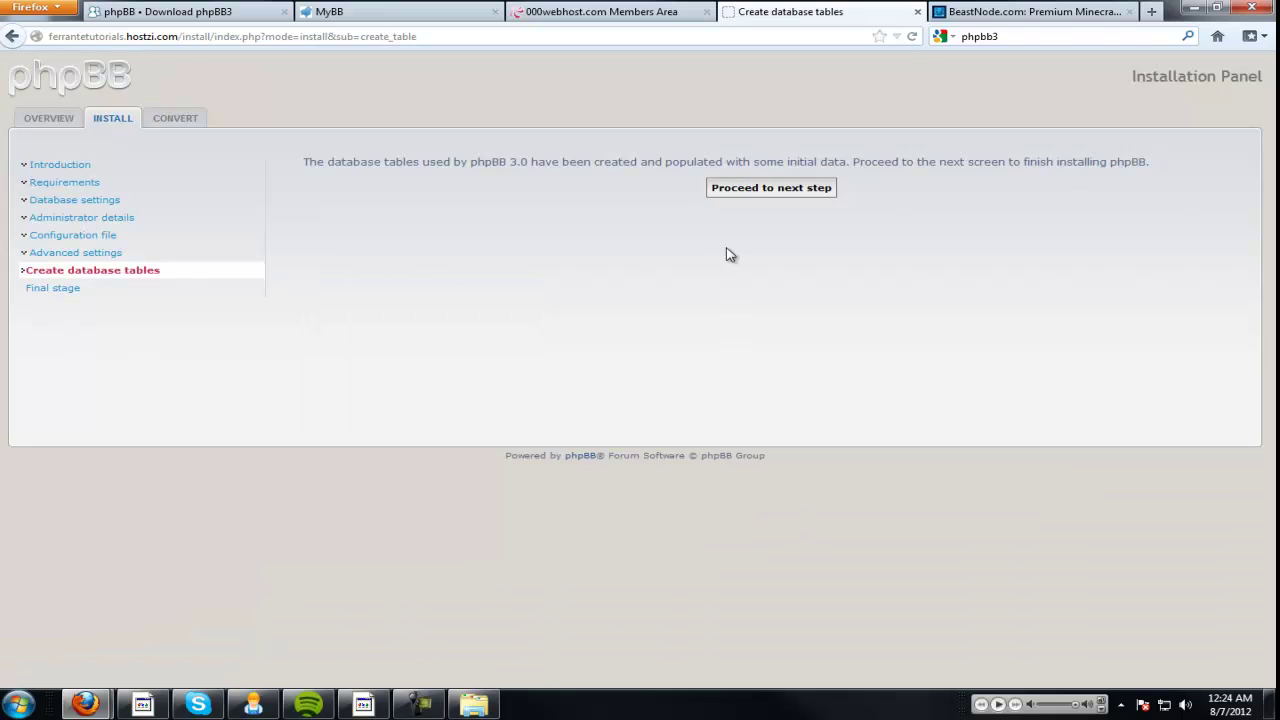
pyautogui.click(766, 190)
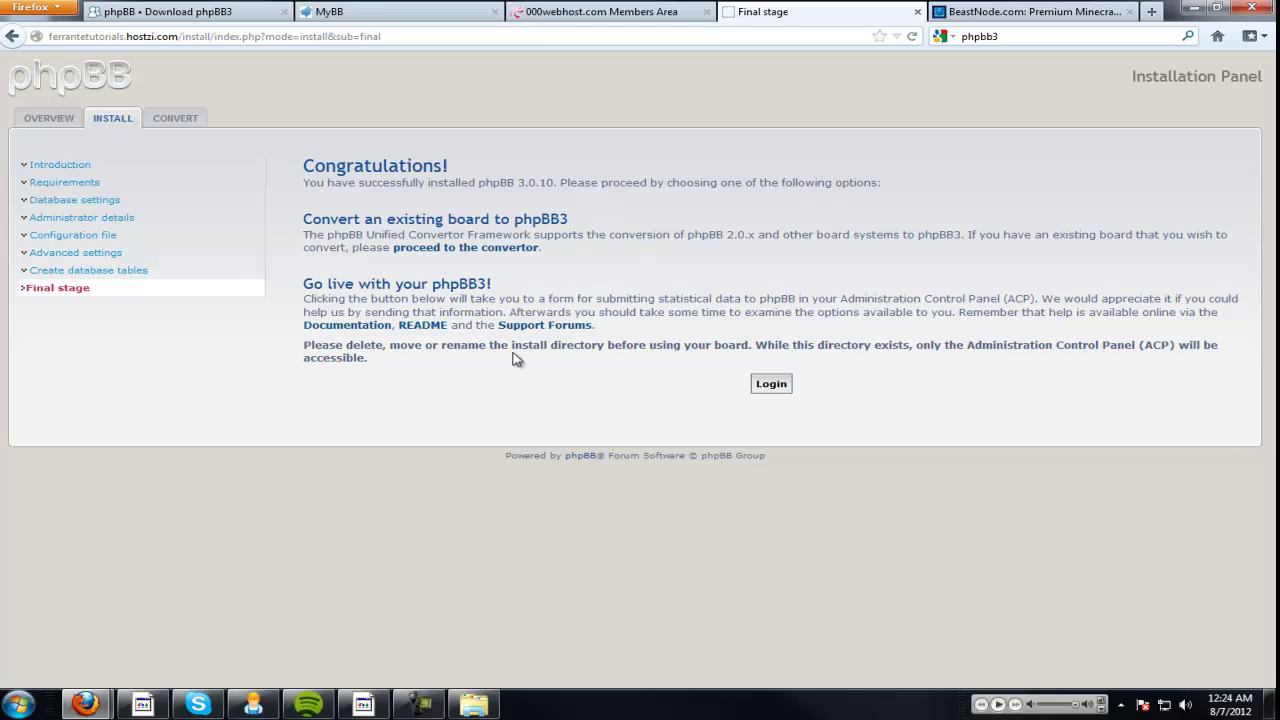
# Open the site's File Manager from the 000webhost hosting control panel.
pyautogui.click(640, 12)
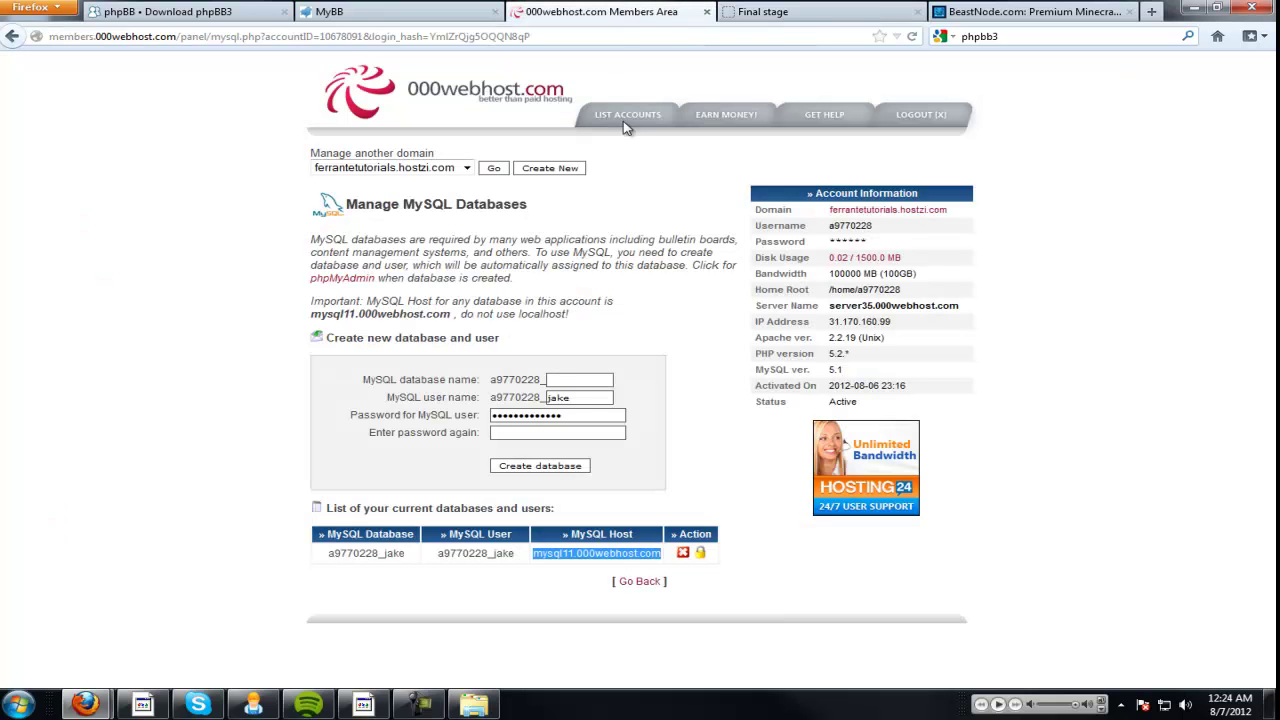
pyautogui.click(638, 582)
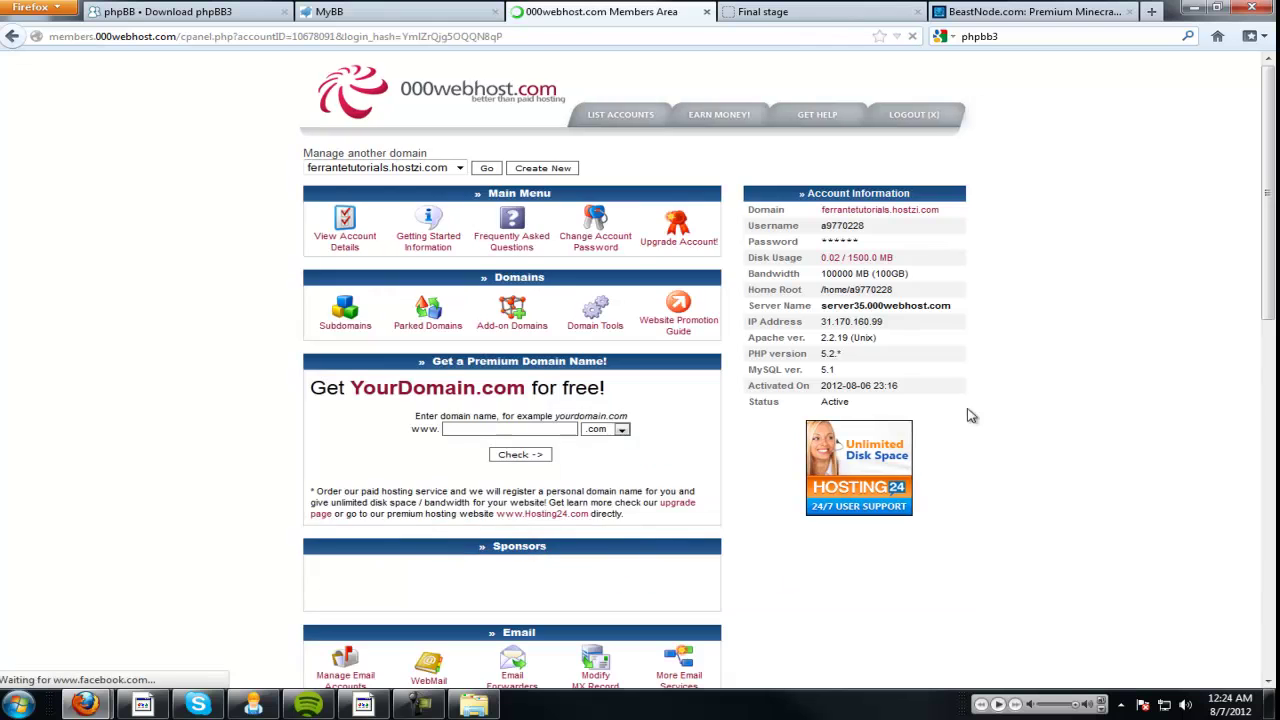
pyautogui.scroll(-5, 515, 398)
pyautogui.scroll(-2, 510, 573)
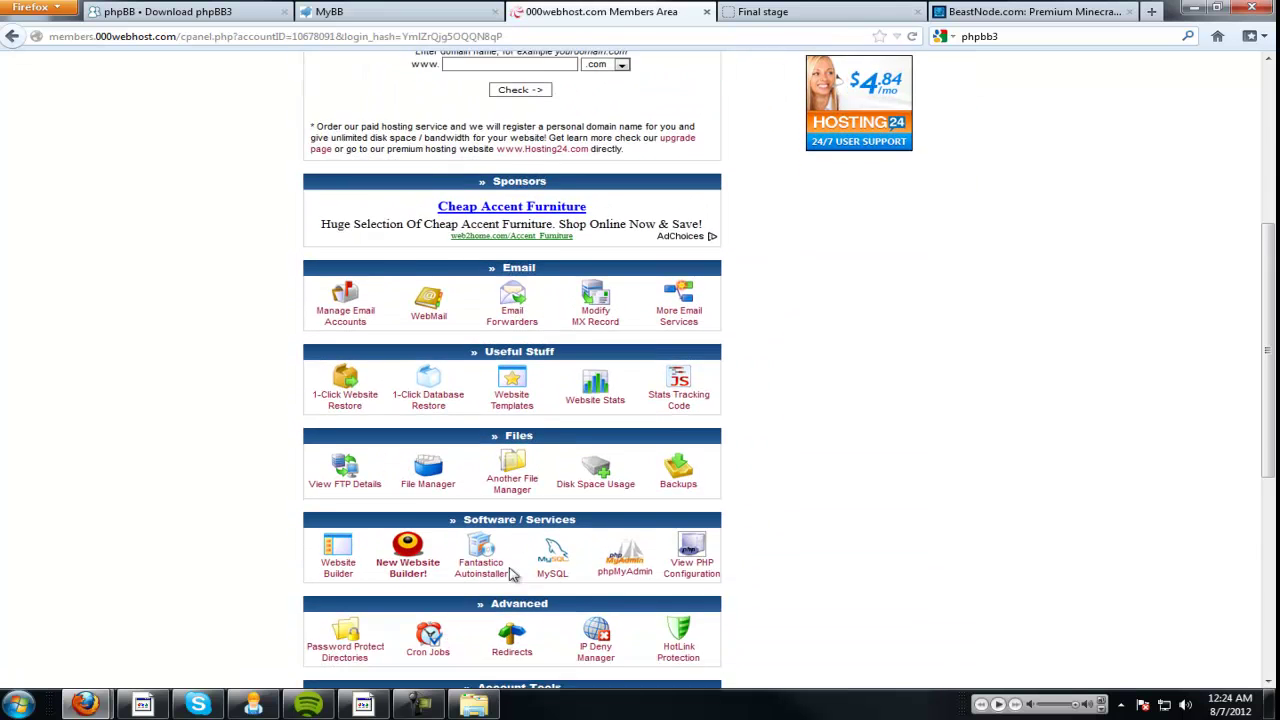
pyautogui.click(440, 486)
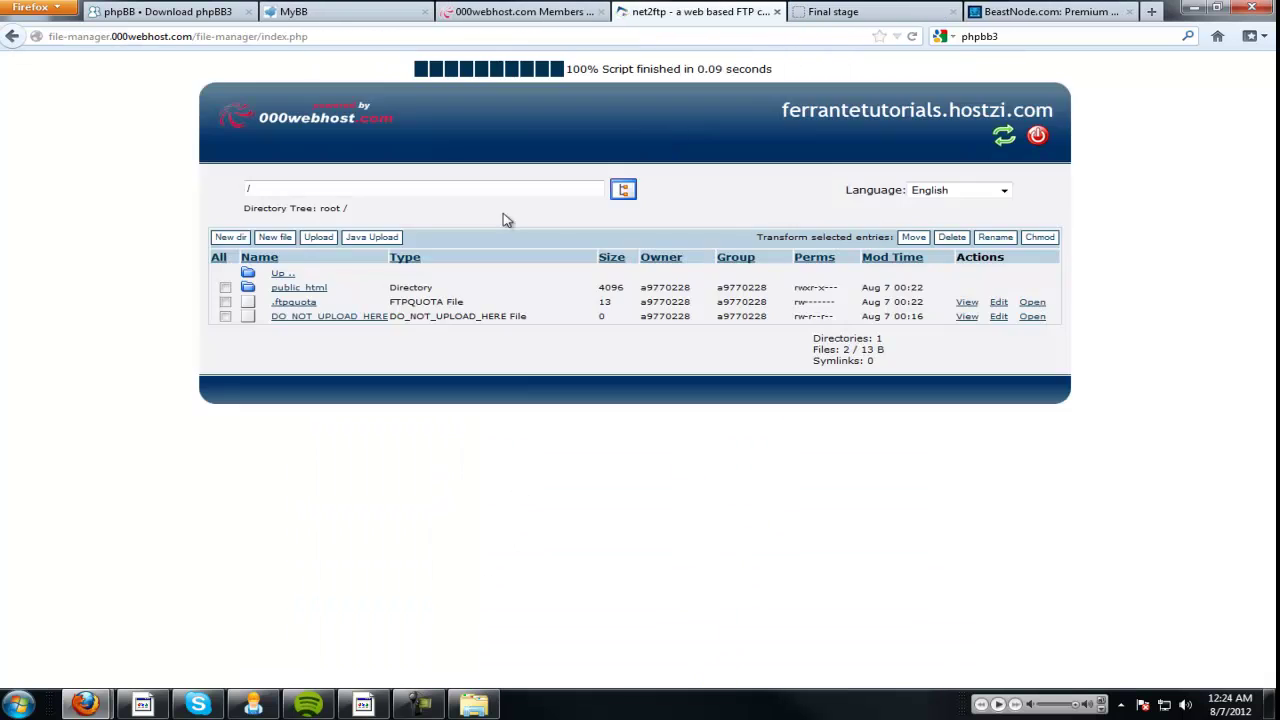
# Delete the install folder inside public_html and confirm the deletion.
pyautogui.click(311, 292)
pyautogui.scroll(-2, 272, 360)
pyautogui.click(217, 298)
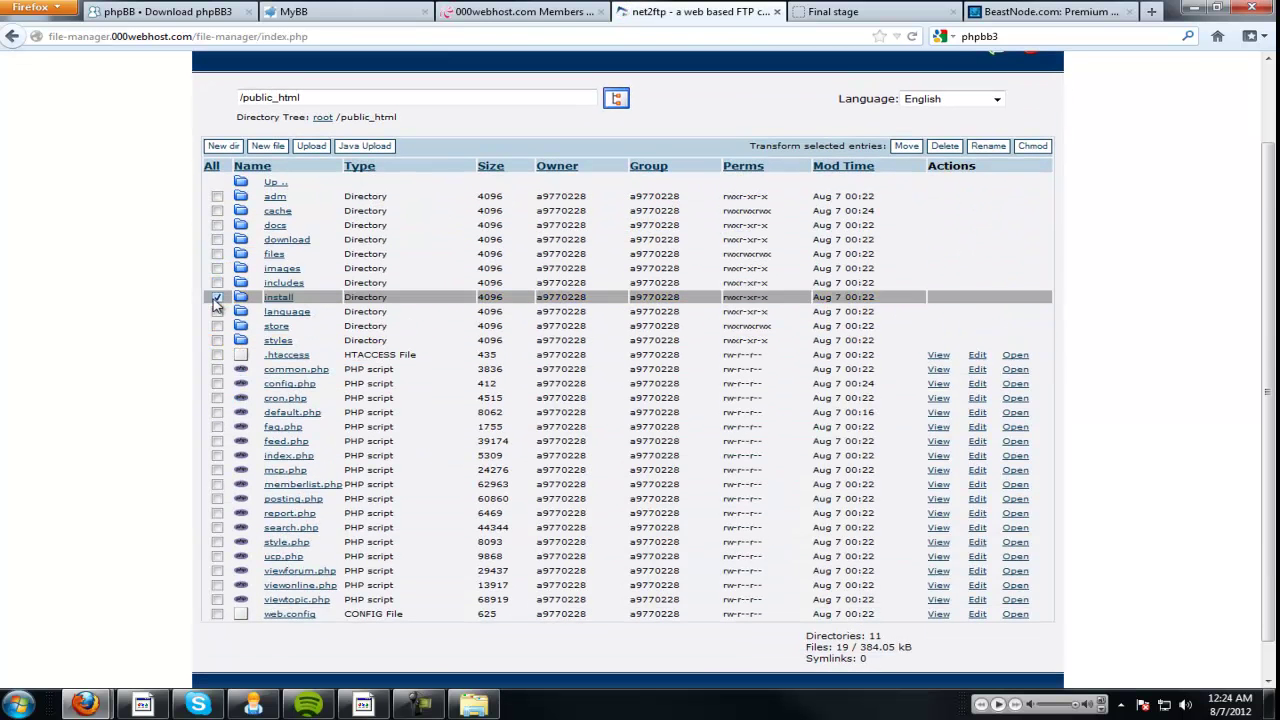
pyautogui.click(944, 146)
pyautogui.click(263, 249)
# Log in to the phpBB administration panel, view the live board index, then close its tab.
pyautogui.click(866, 10)
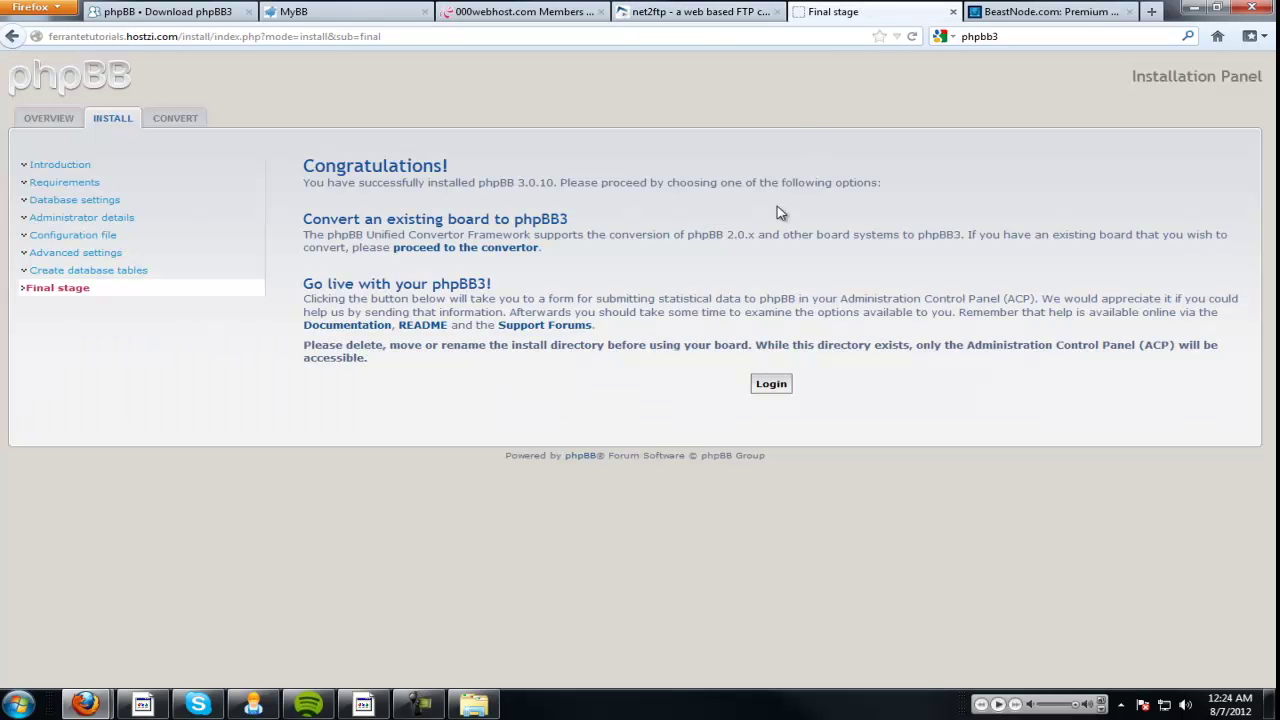
pyautogui.click(772, 385)
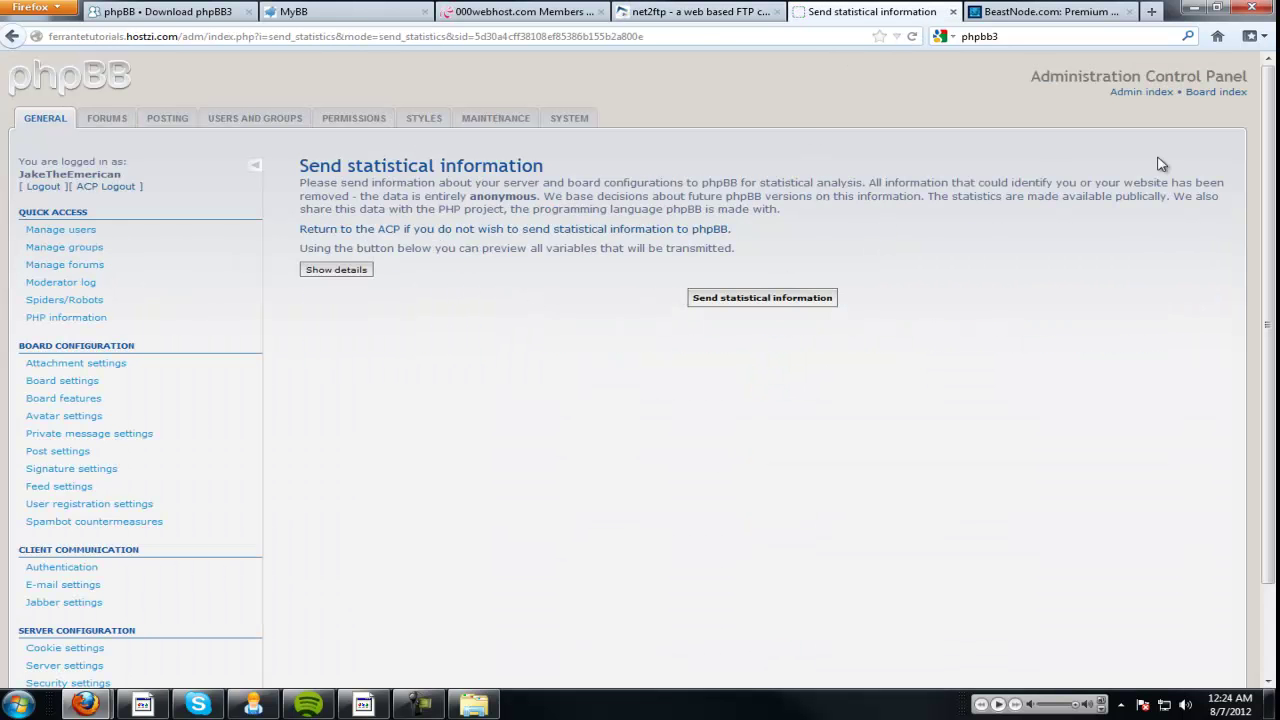
pyautogui.click(1214, 92)
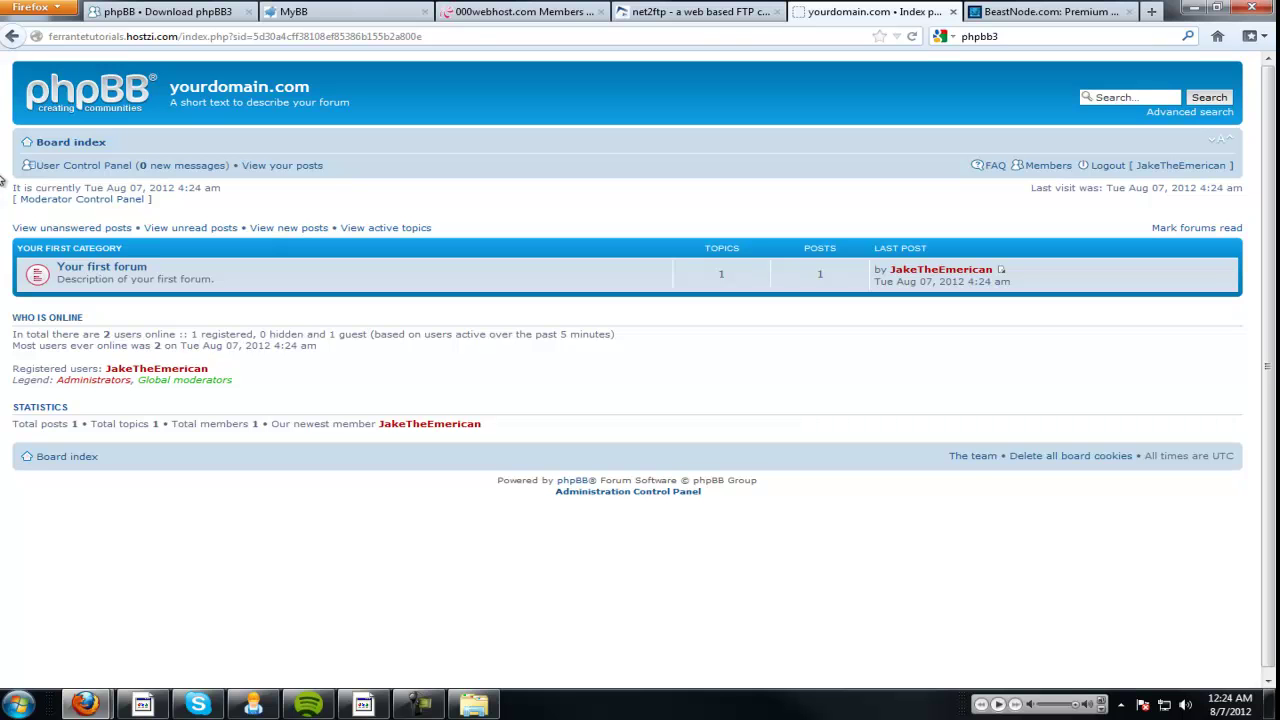
pyautogui.click(953, 11)
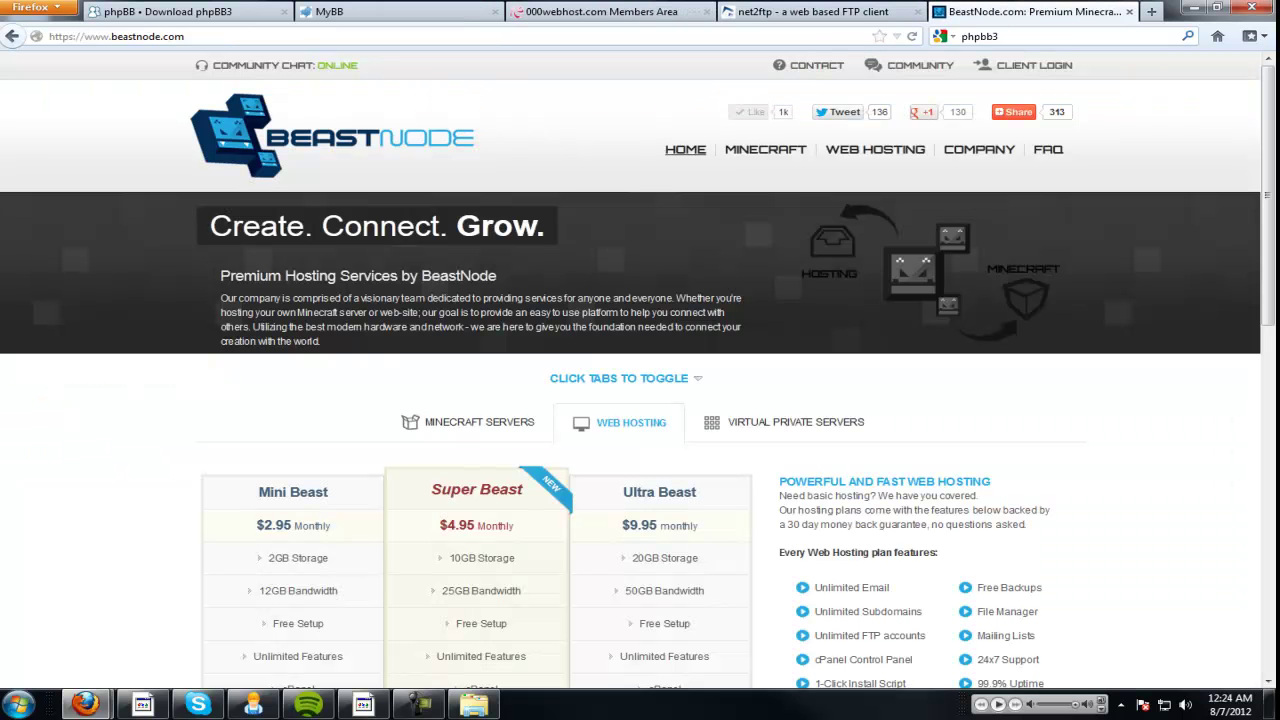